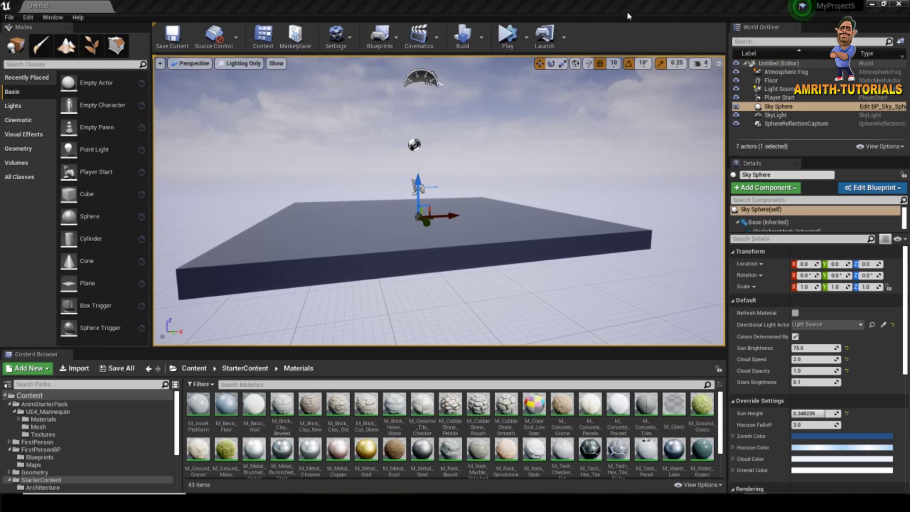
Step: View the Animation Starter Pack marketplace page in the launcher, then return to the editor
click(295, 37)
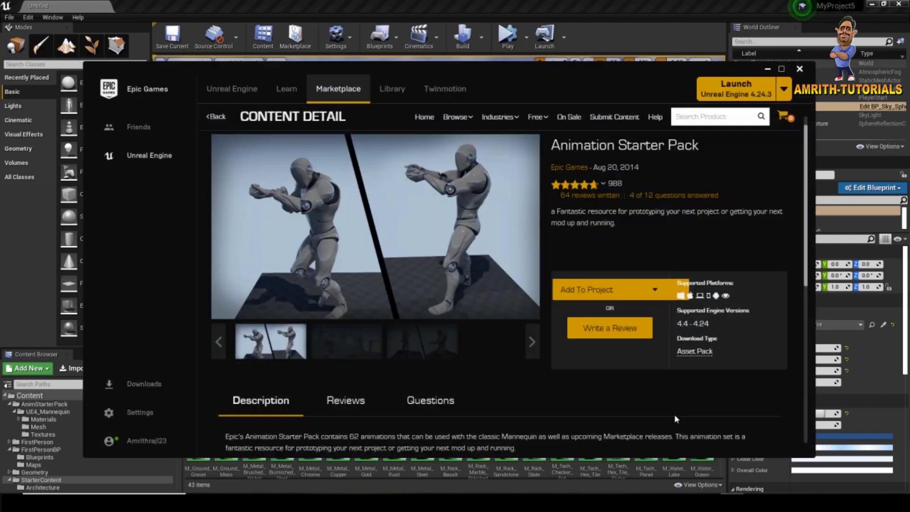
drag(184, 70, 233, 73)
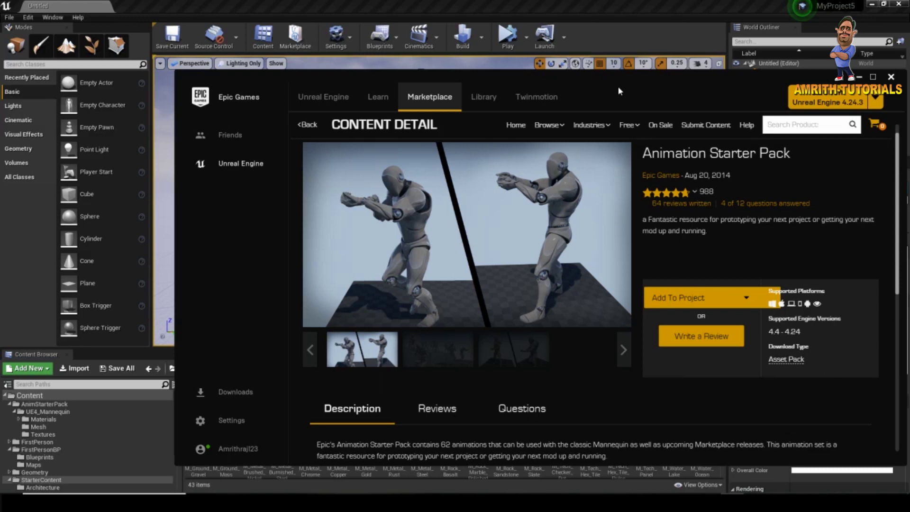
drag(263, 79, 205, 61)
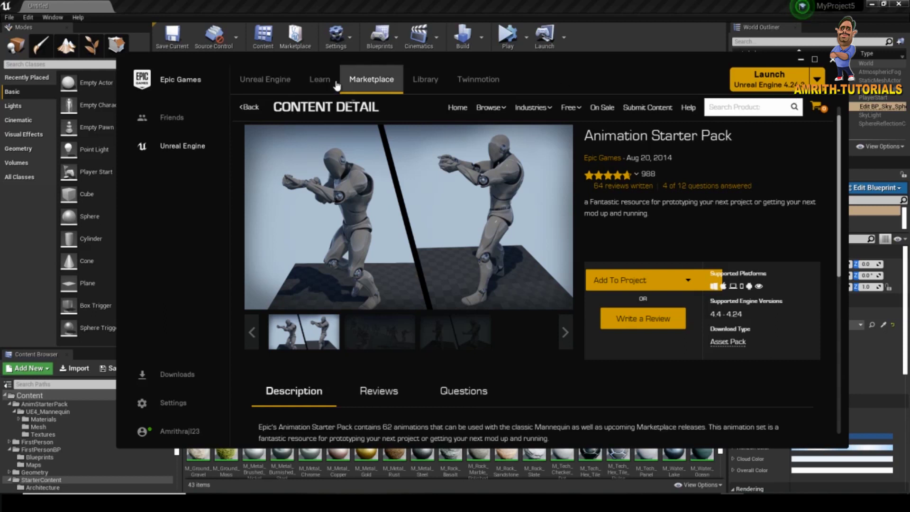
click(797, 63)
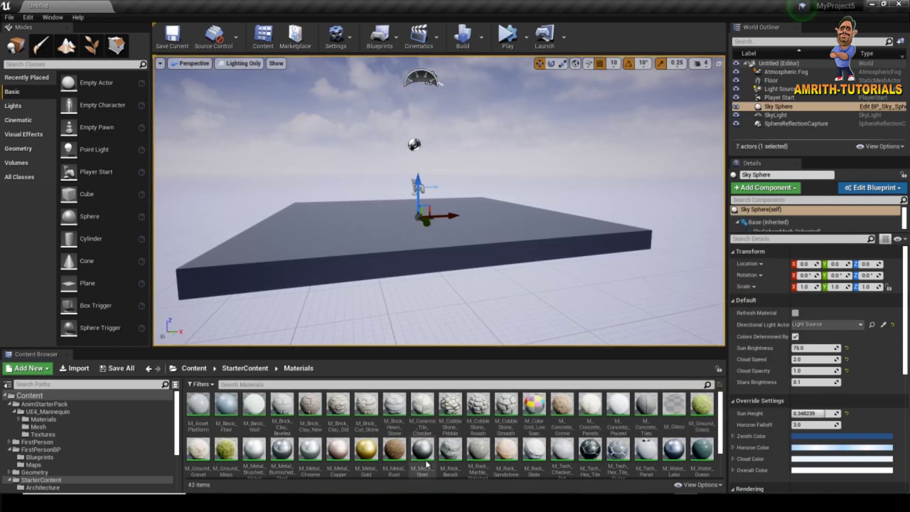
Step: Start a new project from the File menu, selecting the Games category
click(9, 17)
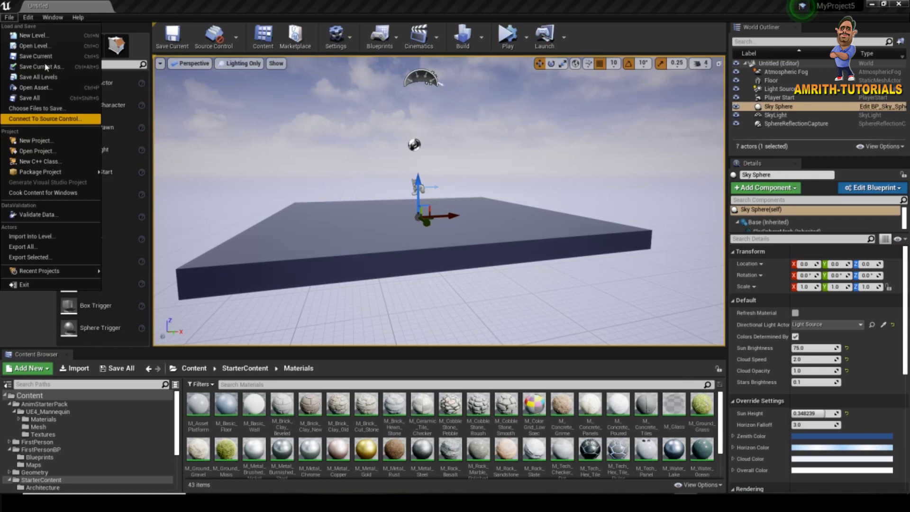
click(46, 141)
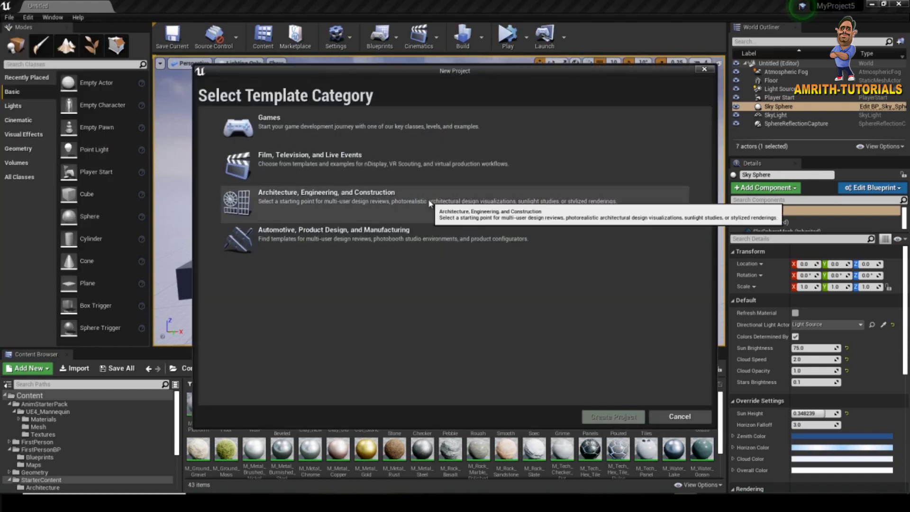
click(299, 133)
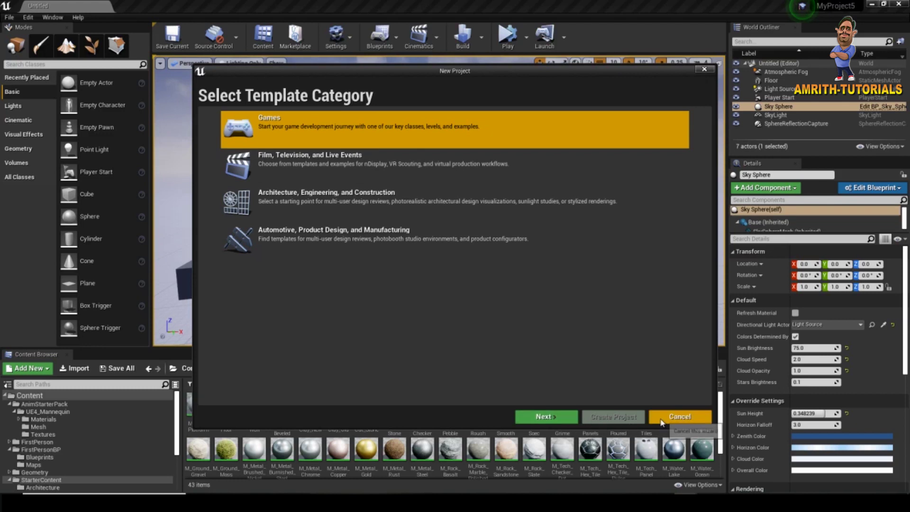
click(691, 422)
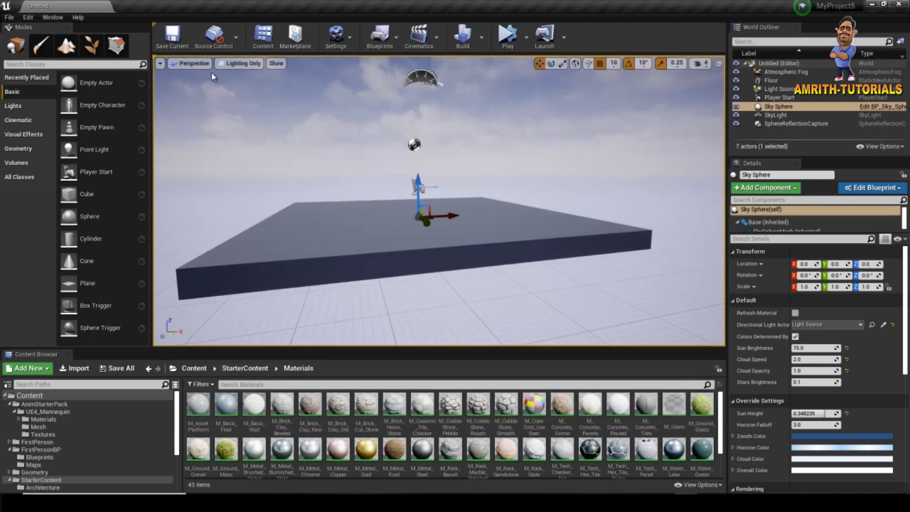
click(9, 17)
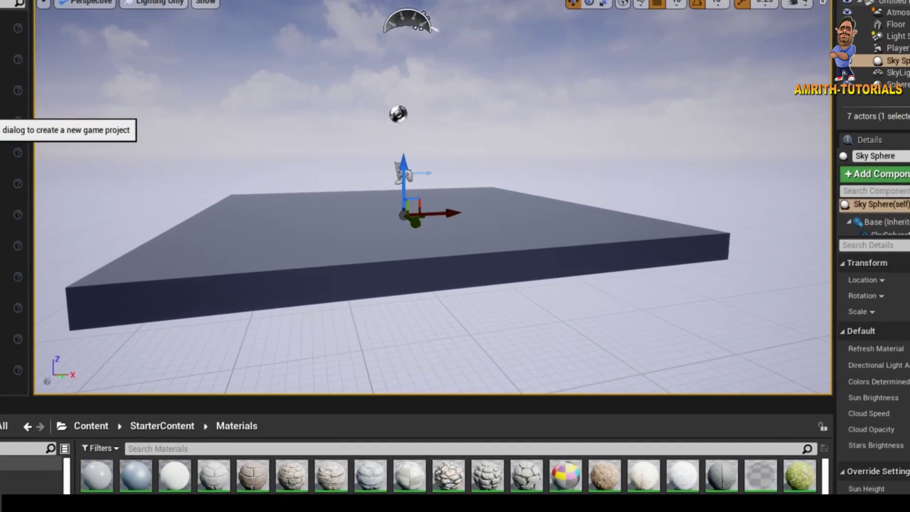
click(36, 140)
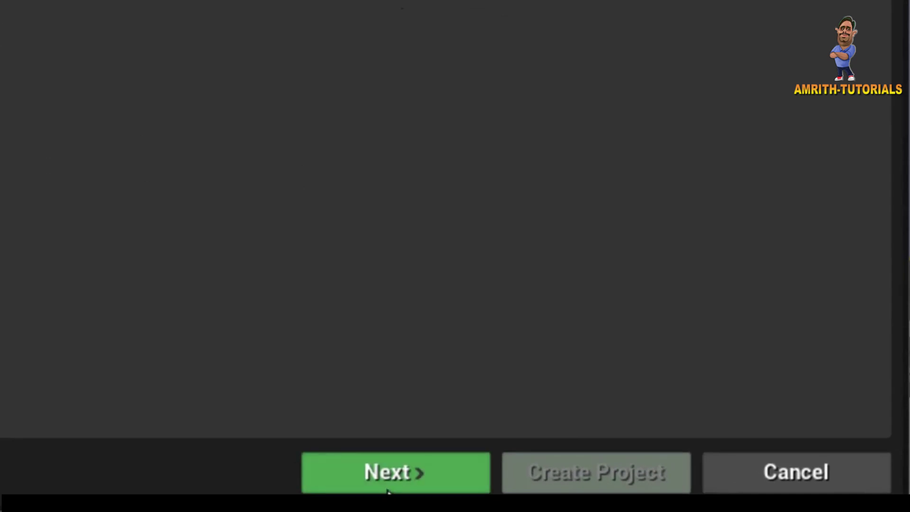
Step: Advance to the template page and choose the Blank template
click(388, 484)
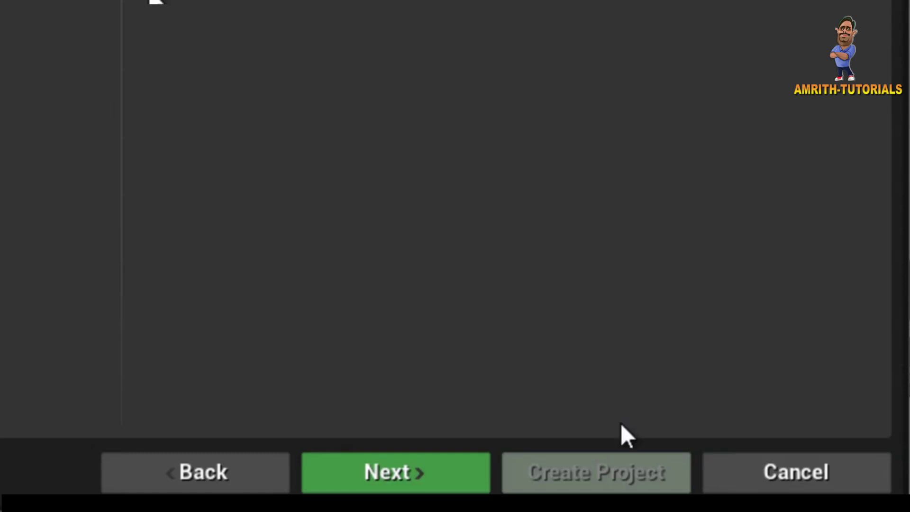
click(423, 486)
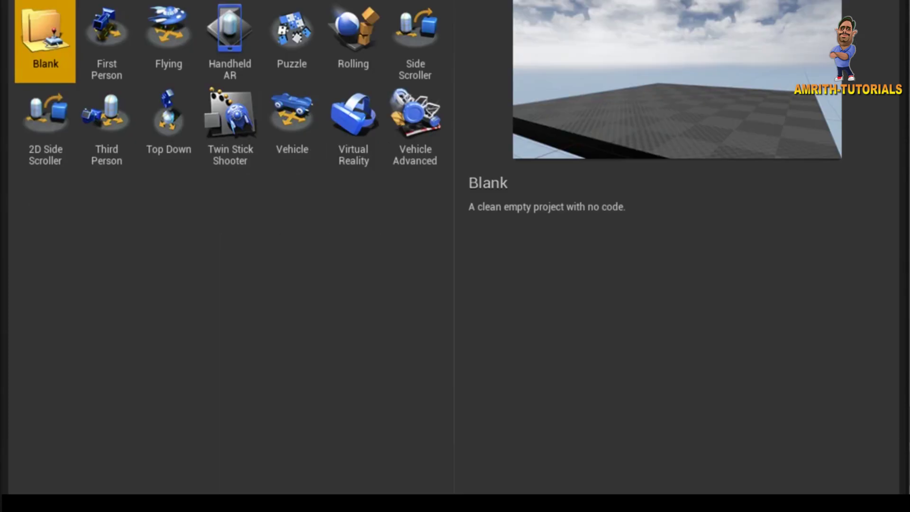
click(128, 55)
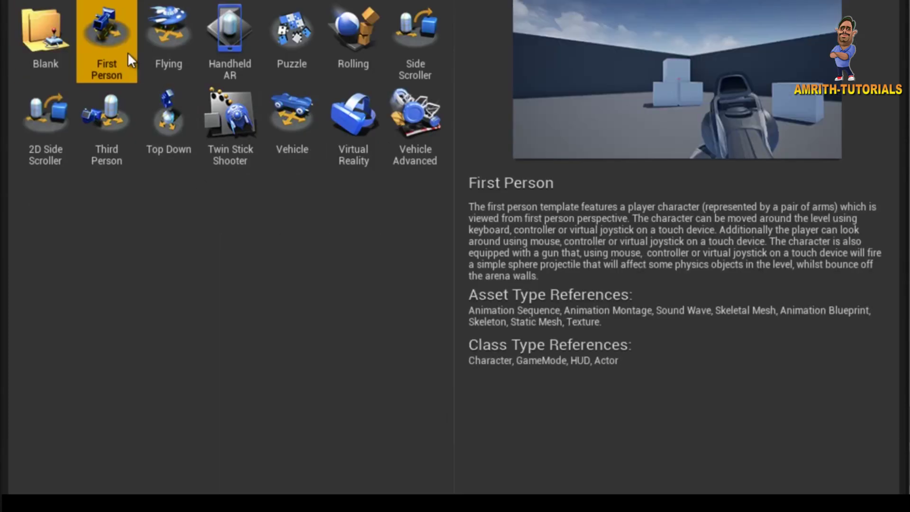
click(58, 54)
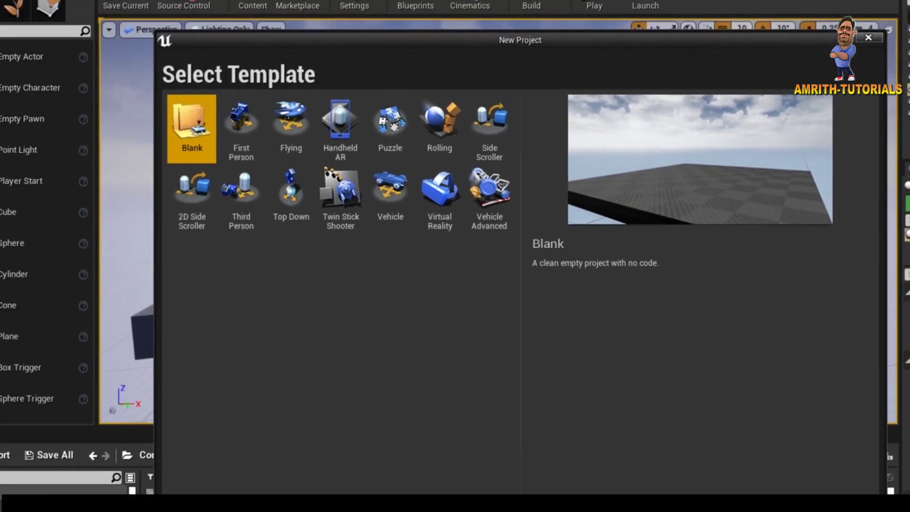
drag(463, 42, 398, 13)
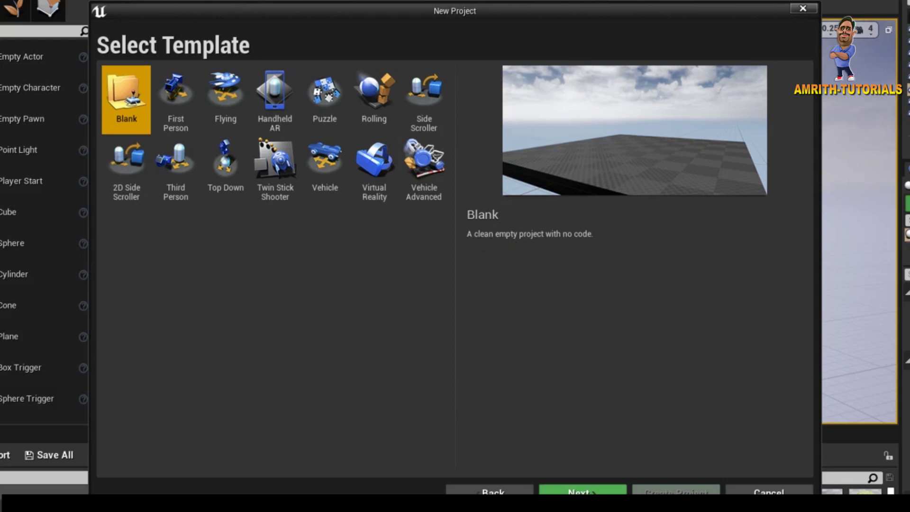
Step: Create MyProject6 as a Blueprint, Desktop/Console, Maximum Quality project with Starter Content
click(582, 491)
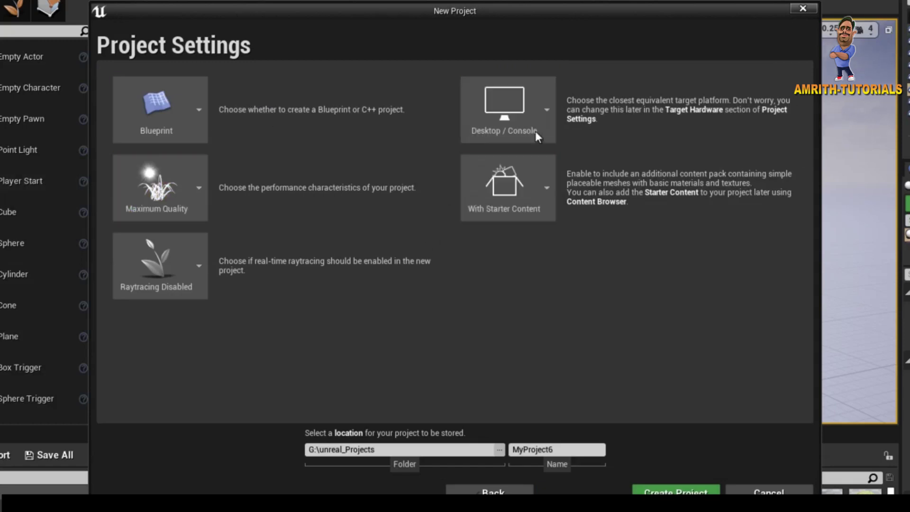
click(493, 107)
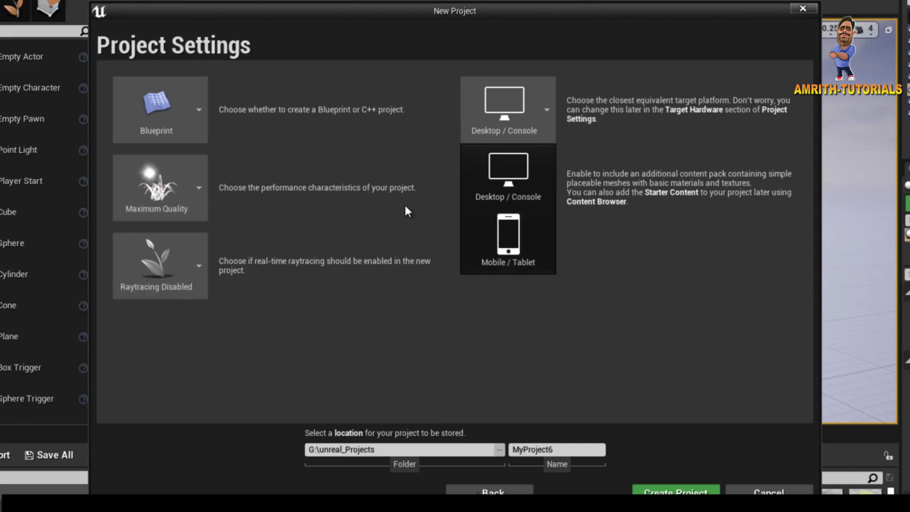
click(174, 200)
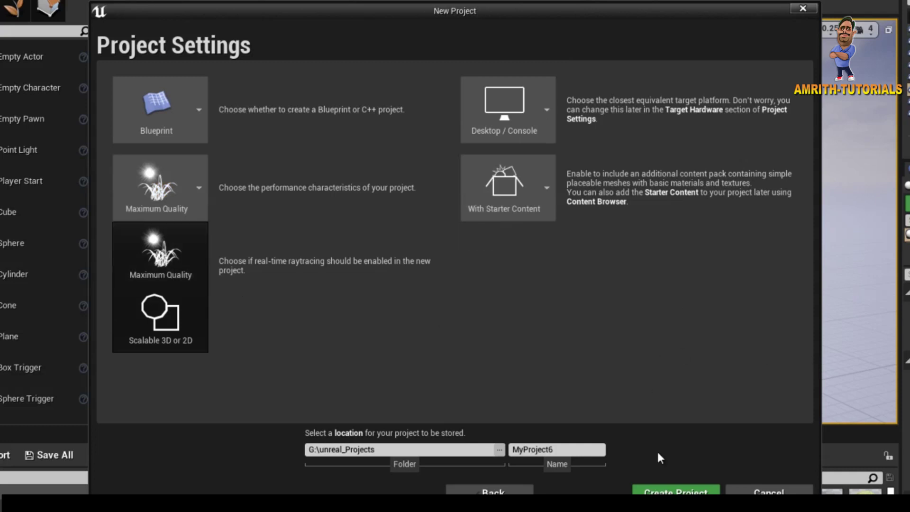
click(466, 447)
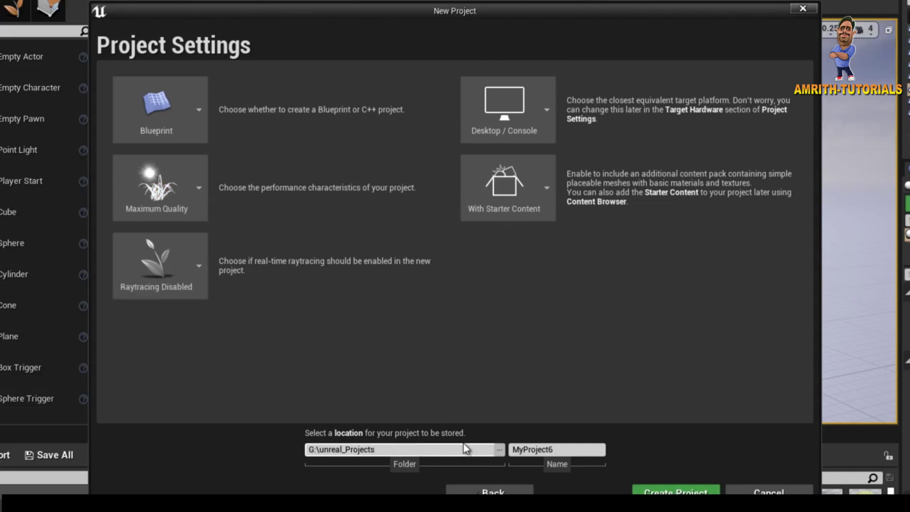
click(564, 449)
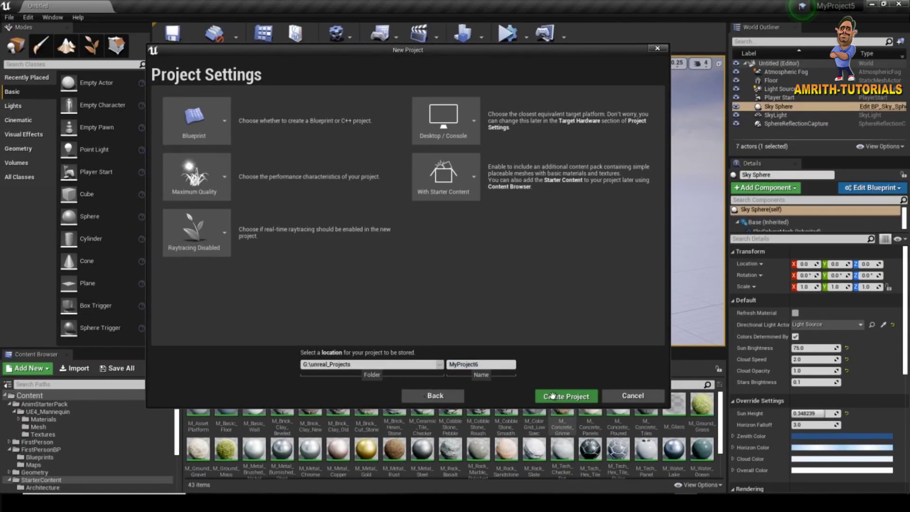
click(552, 395)
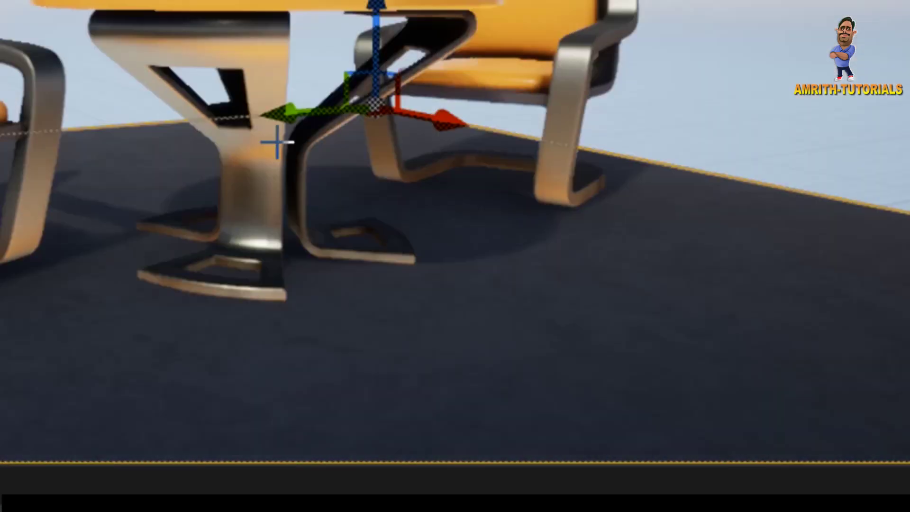
mouse_move(277, 142)
right_down()
mouse_move(213, 223)
mouse_move(222, 202)
right_up()
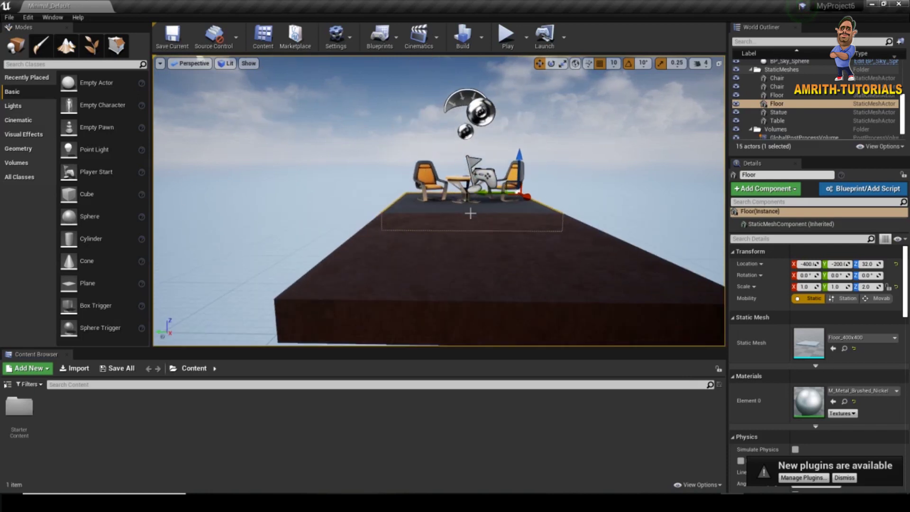
Step: Frame the chair and table, then Alt-drag the table into an offset copy, Table2
click(432, 198)
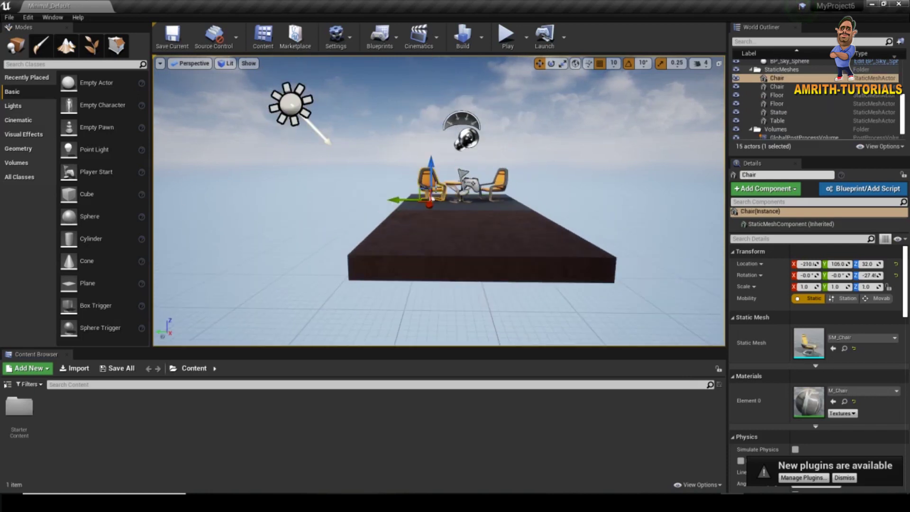
key(f)
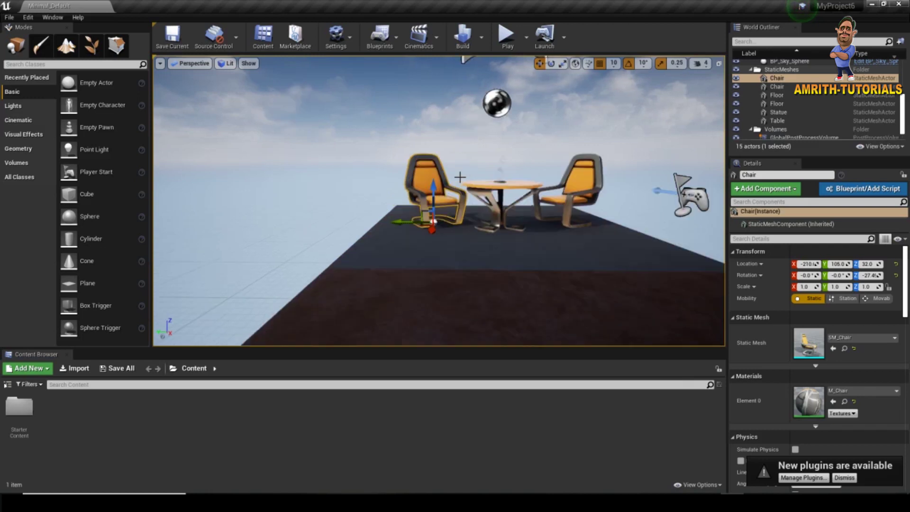
alt+drag(632, 260, 497, 245)
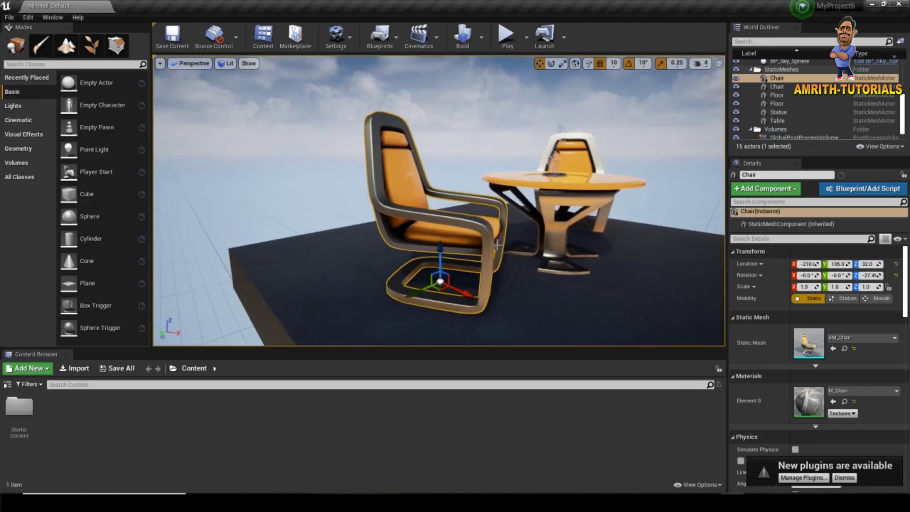
click(570, 190)
key(f)
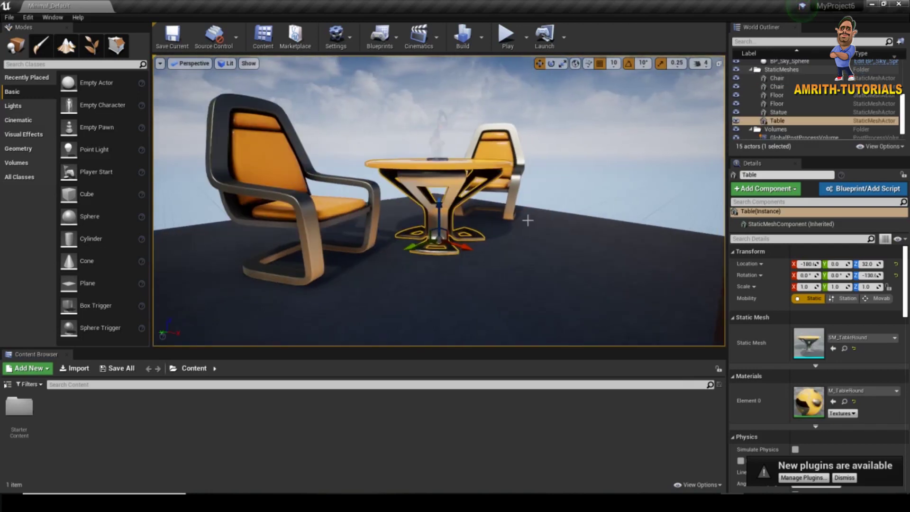
alt+drag(527, 218, 526, 220)
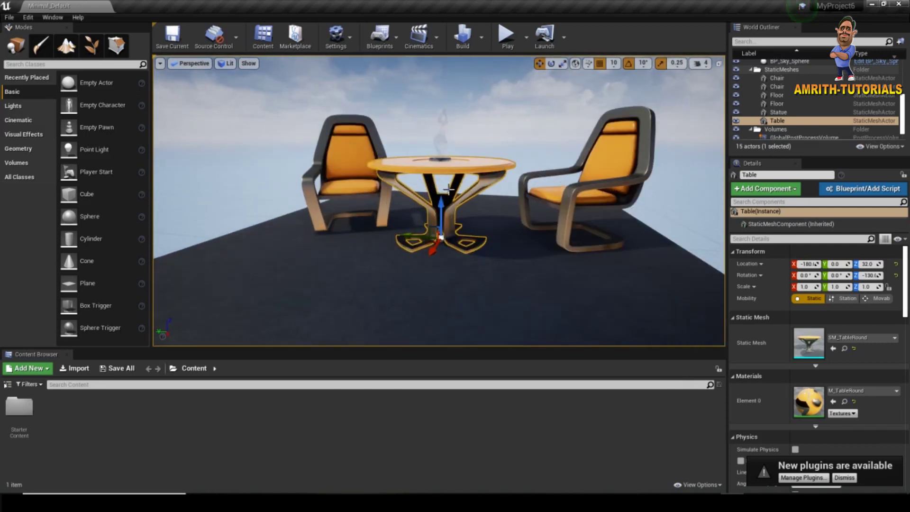
mouse_move(516, 137)
mouse_down()
mouse_move(489, 223)
mouse_move(393, 228)
mouse_move(399, 234)
mouse_up()
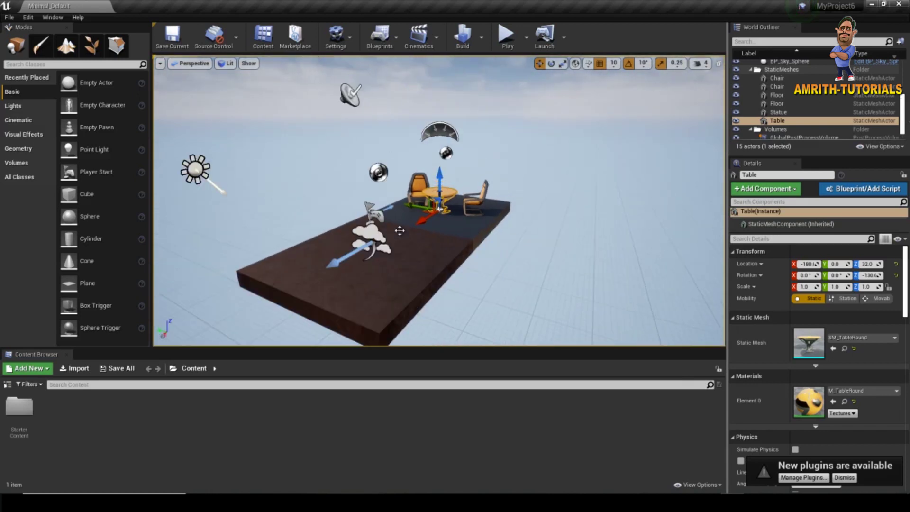
alt+drag(439, 209, 429, 204)
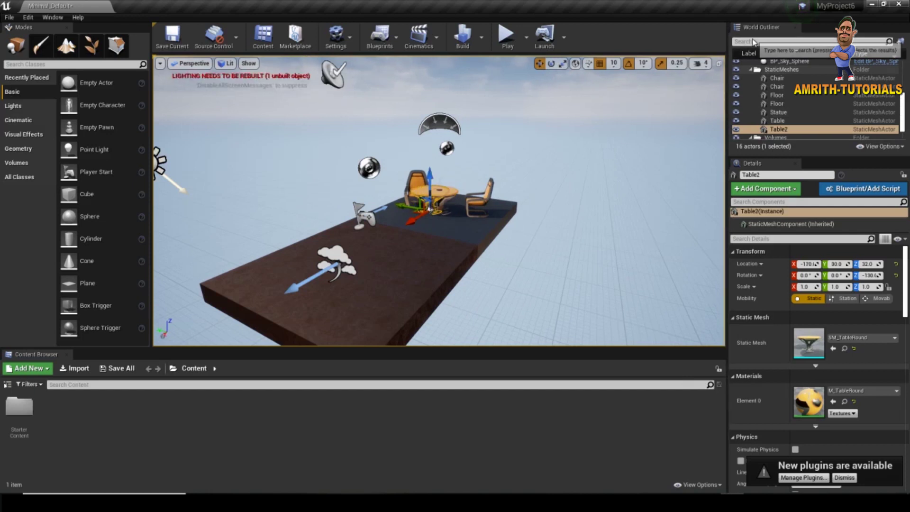
Step: Inspect the Light Source and SkyLight properties from the World Outliner
scroll(789, 97, up, 3)
scroll(788, 98, up, 3)
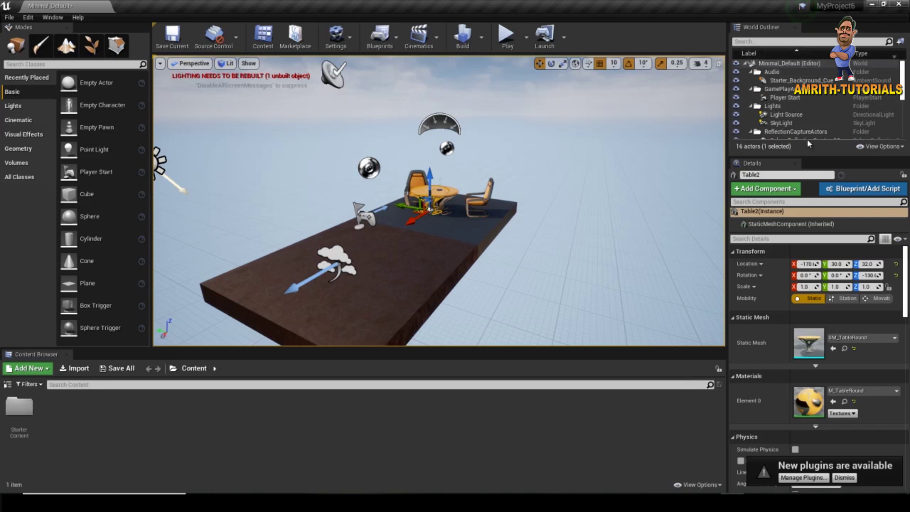
scroll(898, 137, down, 5)
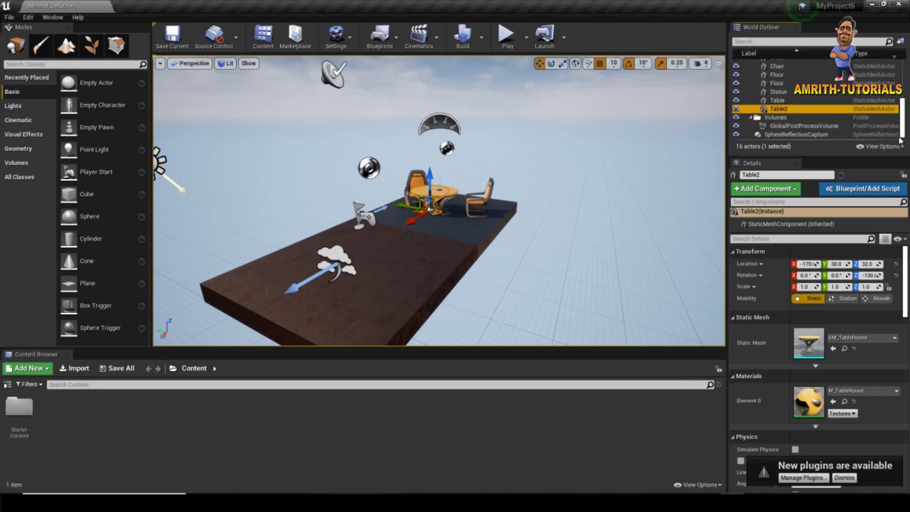
key(Escape)
scroll(806, 113, up, 2)
scroll(795, 109, up, 2)
scroll(784, 106, up, 1)
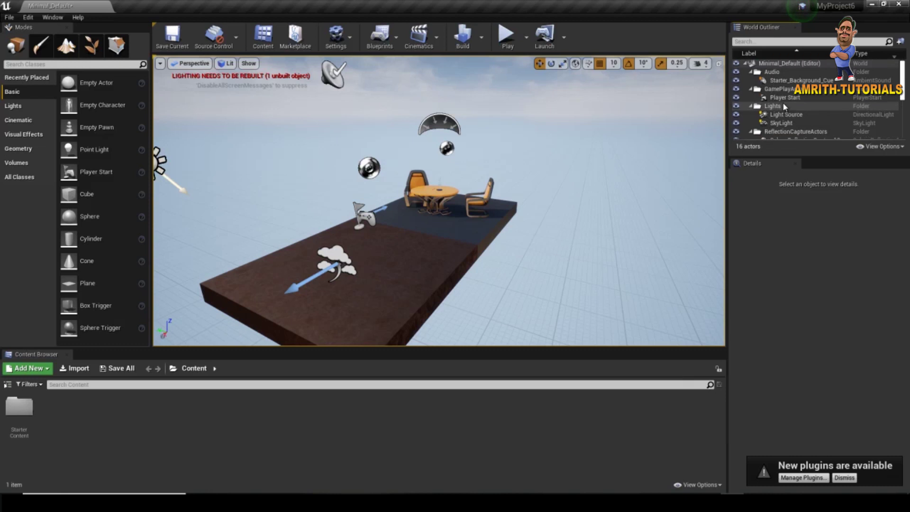
click(788, 107)
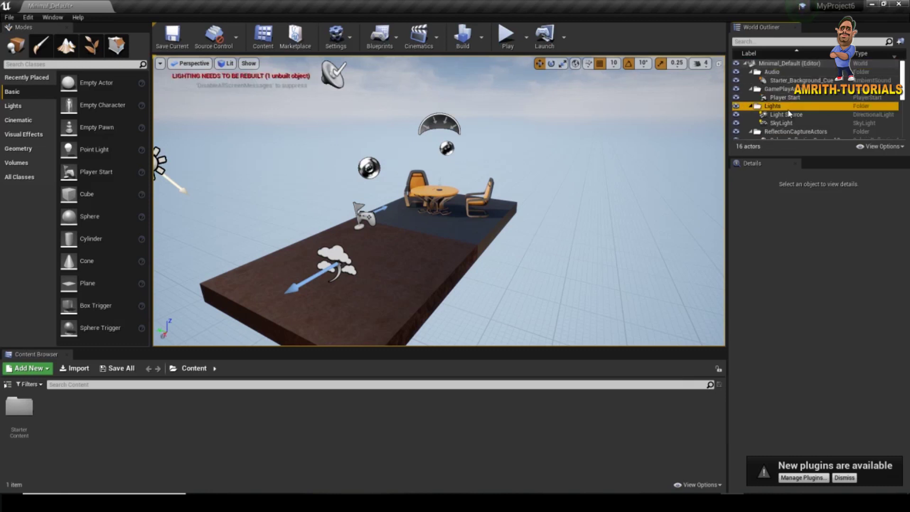
click(785, 115)
click(787, 106)
click(785, 115)
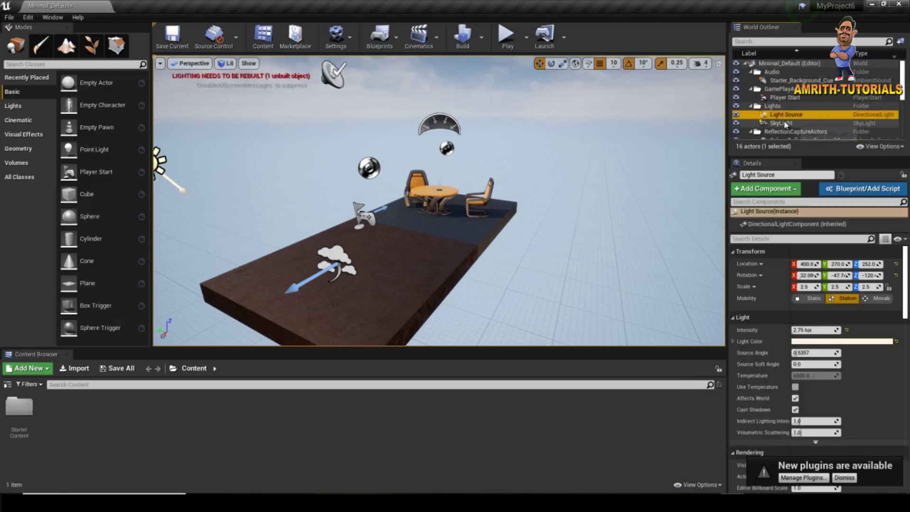
click(785, 123)
scroll(784, 122, down, 2)
click(782, 119)
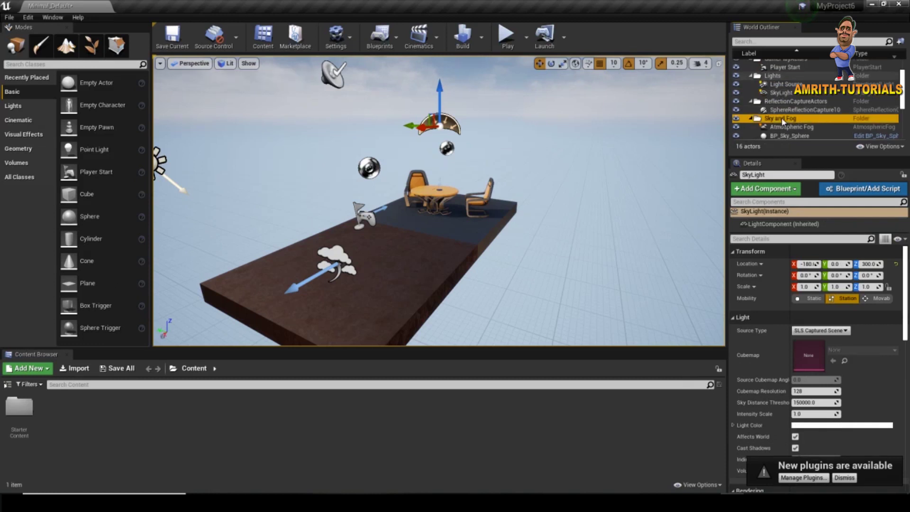
scroll(783, 119, down, 3)
Step: Delete both chairs, restoring the Floor slab deleted by mistake
click(784, 116)
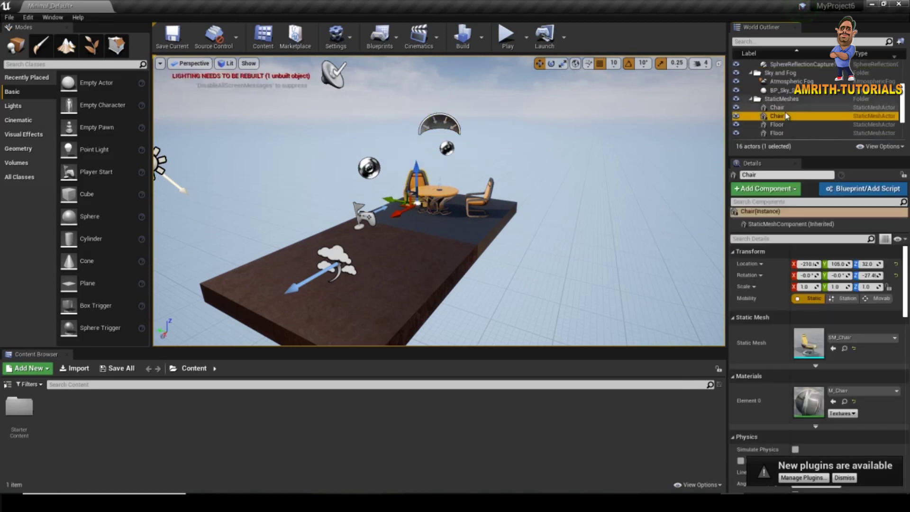
key(Up)
key(Delete)
click(785, 116)
key(Delete)
click(784, 120)
key(Delete)
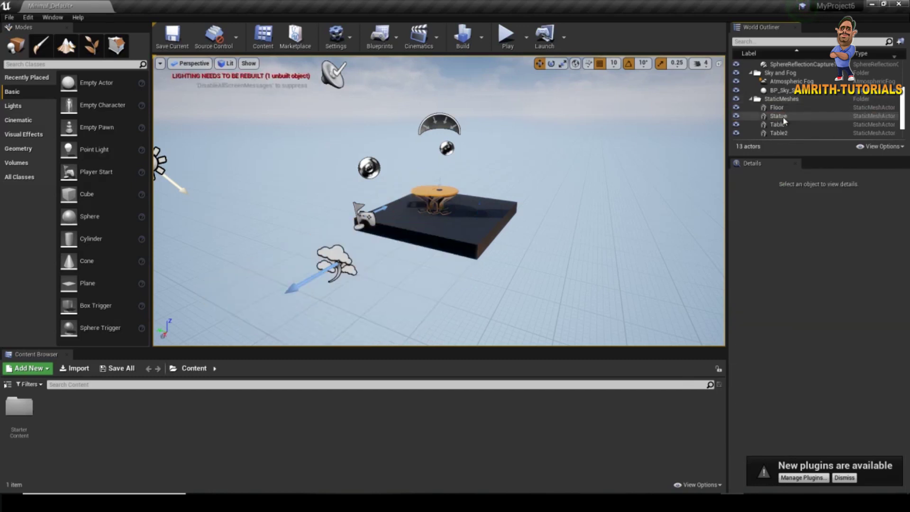
key(ctrl+z)
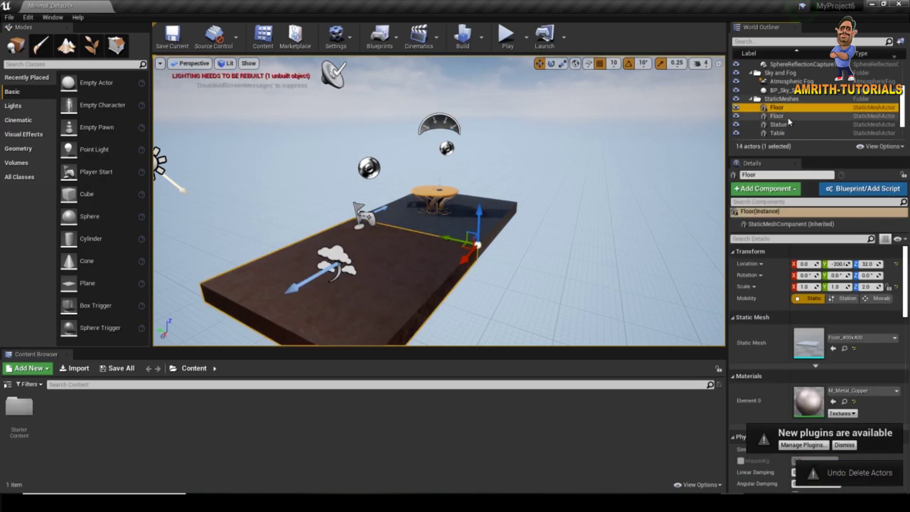
Step: Delete the Statue and Table2, then select the remaining Table
click(784, 125)
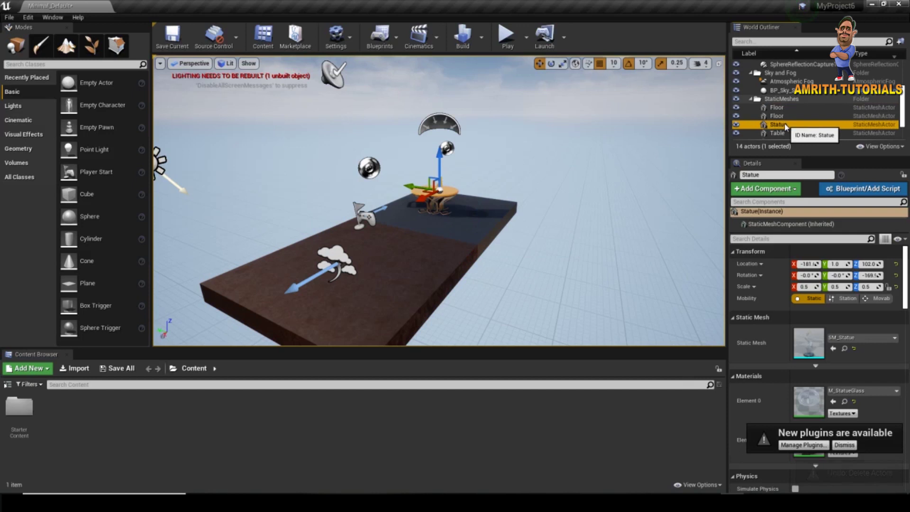
key(Delete)
click(784, 132)
key(Delete)
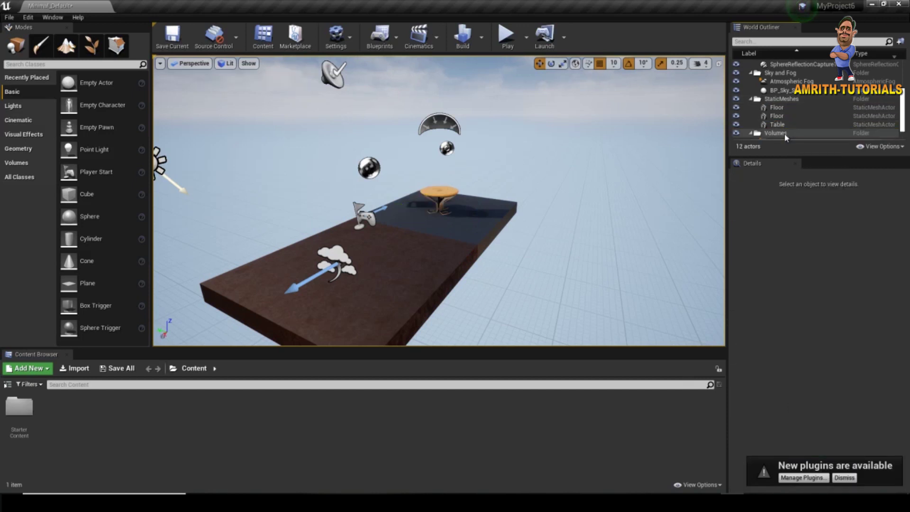
scroll(785, 135, down, 2)
click(785, 125)
click(776, 91)
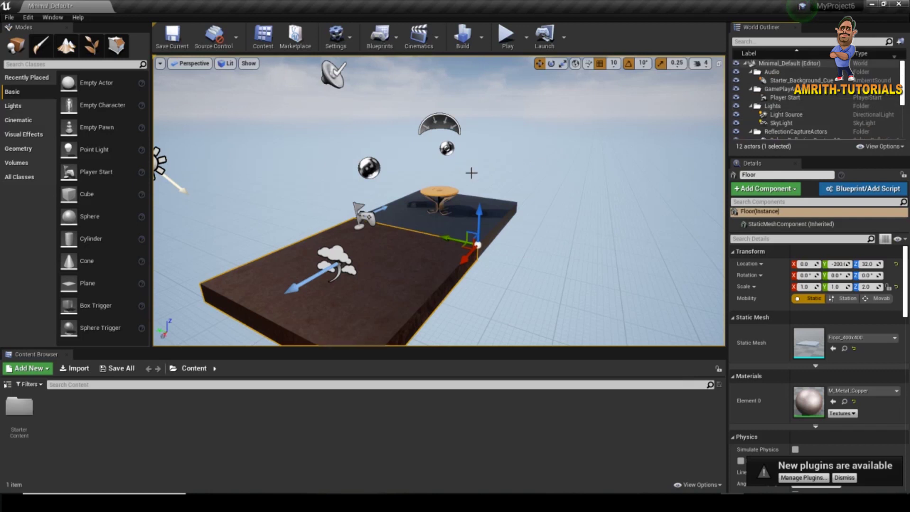
click(438, 201)
Step: Delete the last table, both reflection captures, the sky light and the sky sphere
key(Delete)
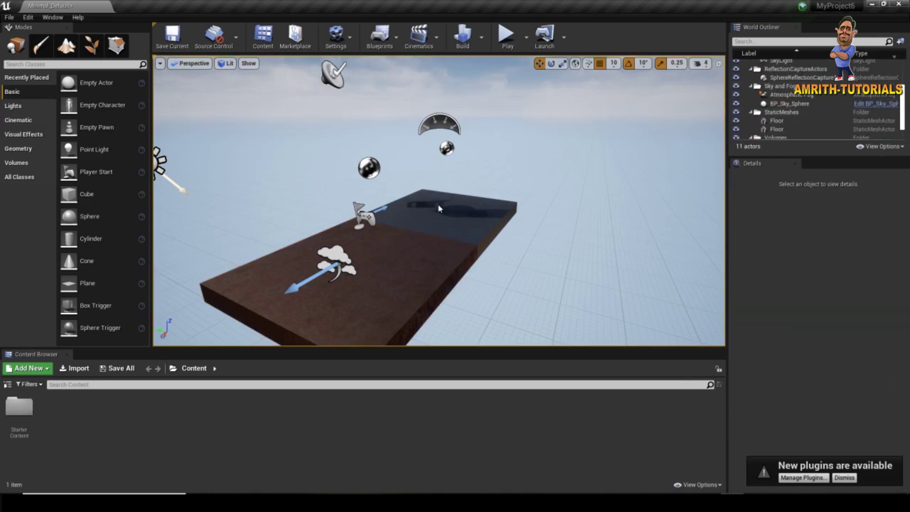
scroll(399, 202, up, 3)
scroll(467, 230, down, 5)
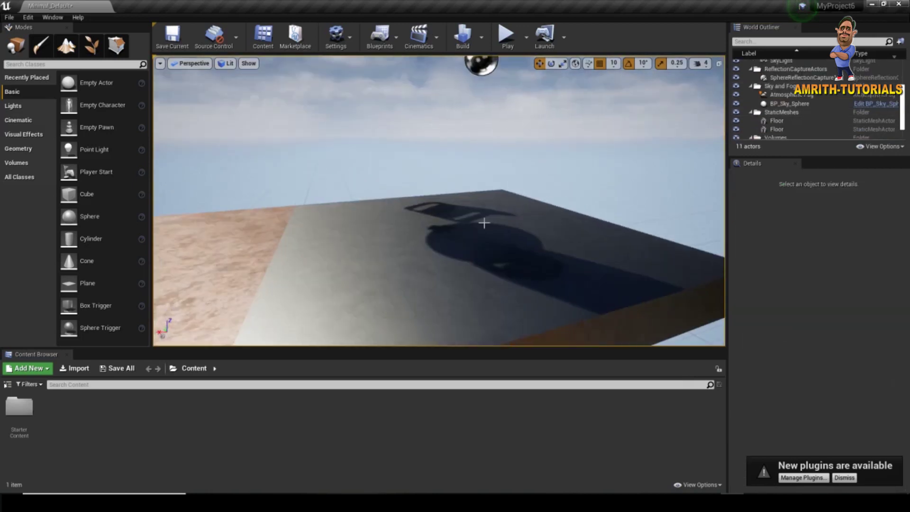
click(329, 147)
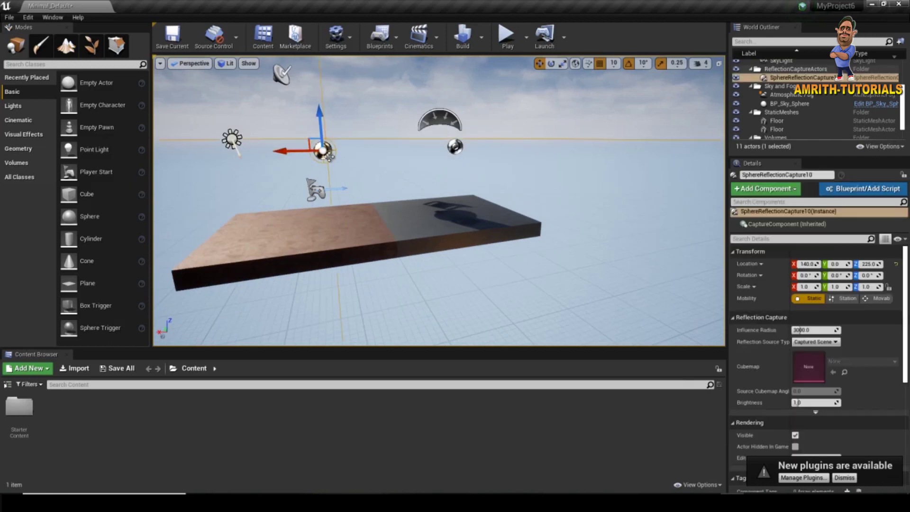
key(Delete)
click(285, 89)
key(Delete)
click(433, 118)
key(Delete)
click(452, 144)
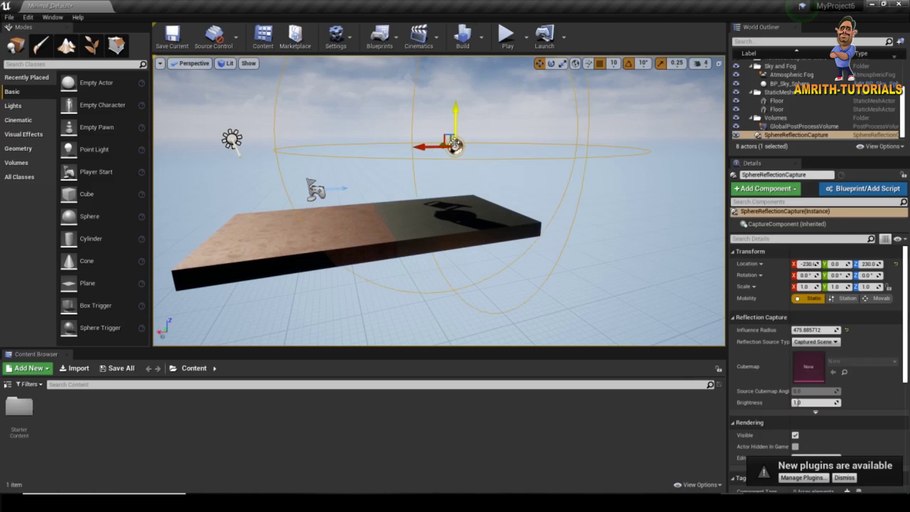
key(Delete)
Step: Slide the directional Light Source along X to 40
click(243, 154)
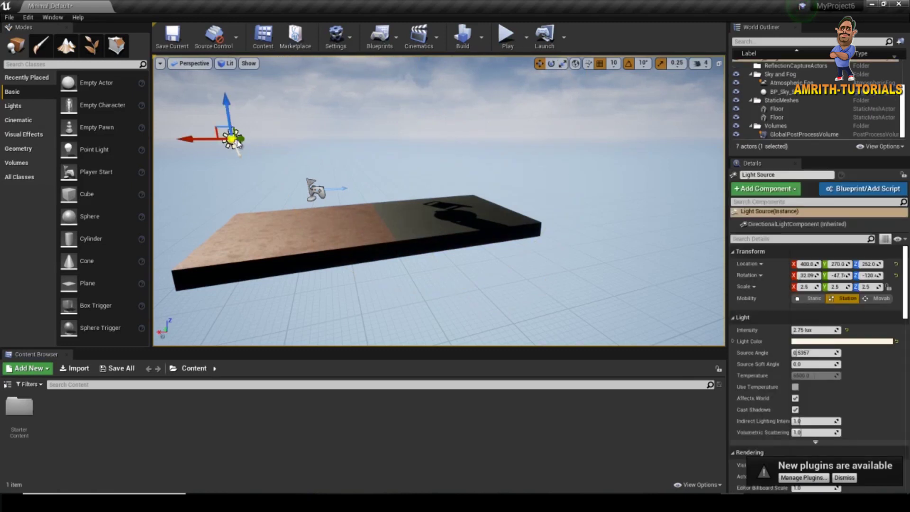
drag(237, 145, 384, 139)
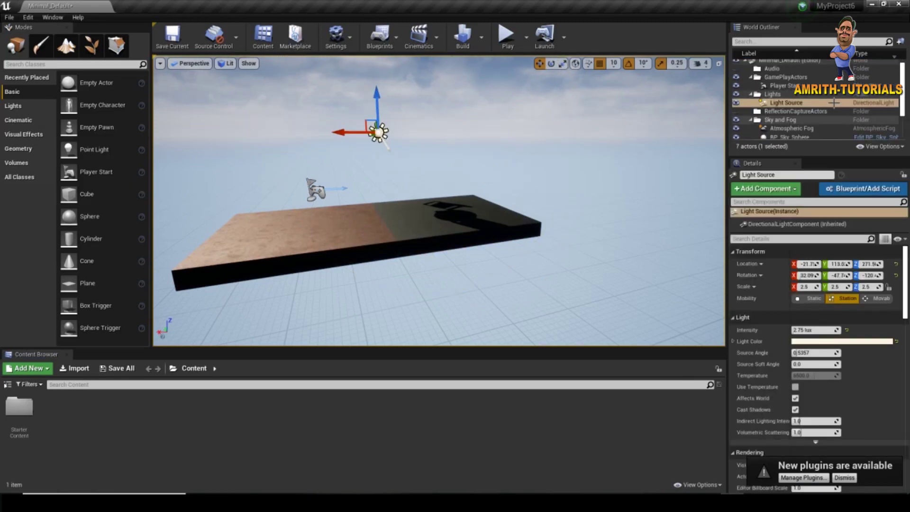
drag(514, 120, 468, 138)
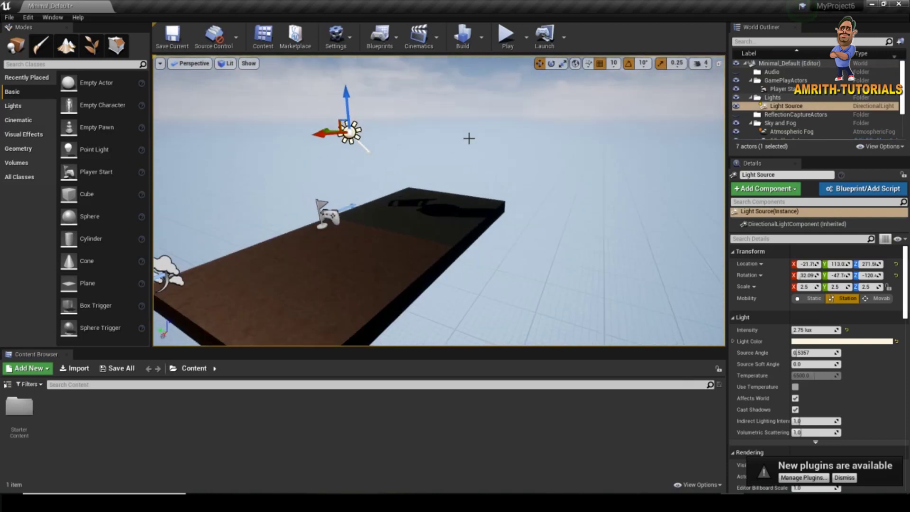
key(ctrl+z)
scroll(432, 209, down, 5)
drag(239, 170, 349, 156)
mouse_move(426, 190)
mouse_down()
mouse_move(583, 181)
mouse_move(373, 231)
mouse_up()
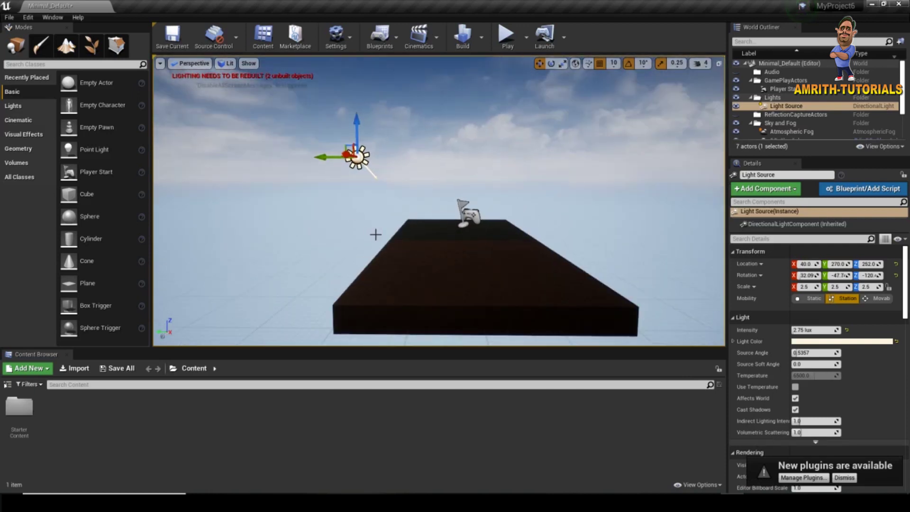
drag(372, 231, 330, 283)
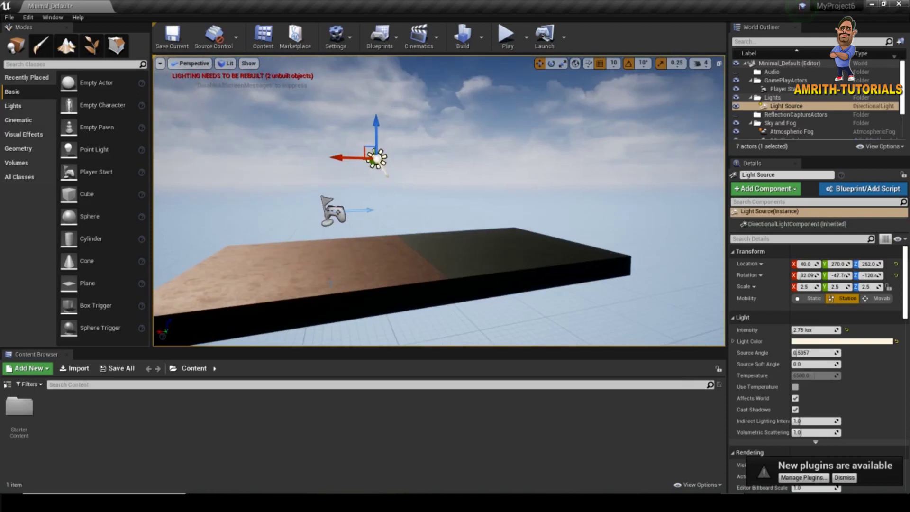
scroll(379, 198, down, 3)
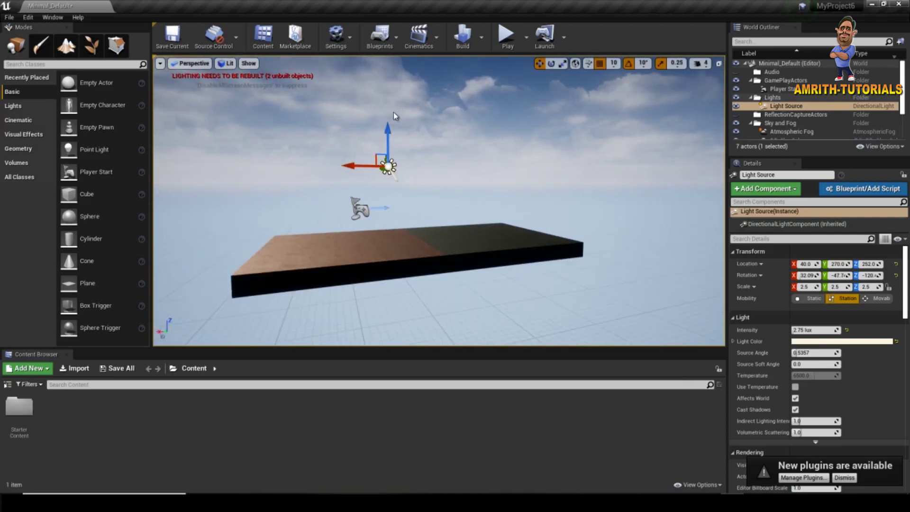
click(9, 17)
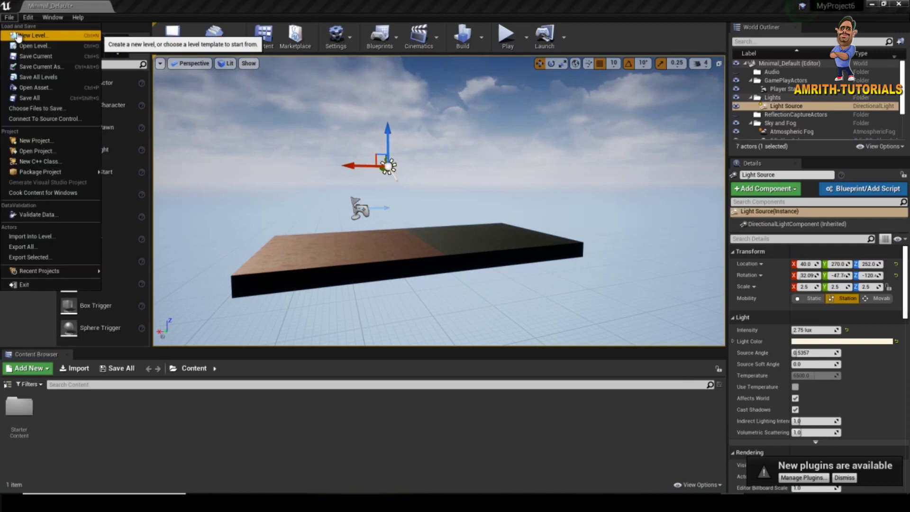
Step: Create a new Default-template level without saving the old level's changes
click(18, 37)
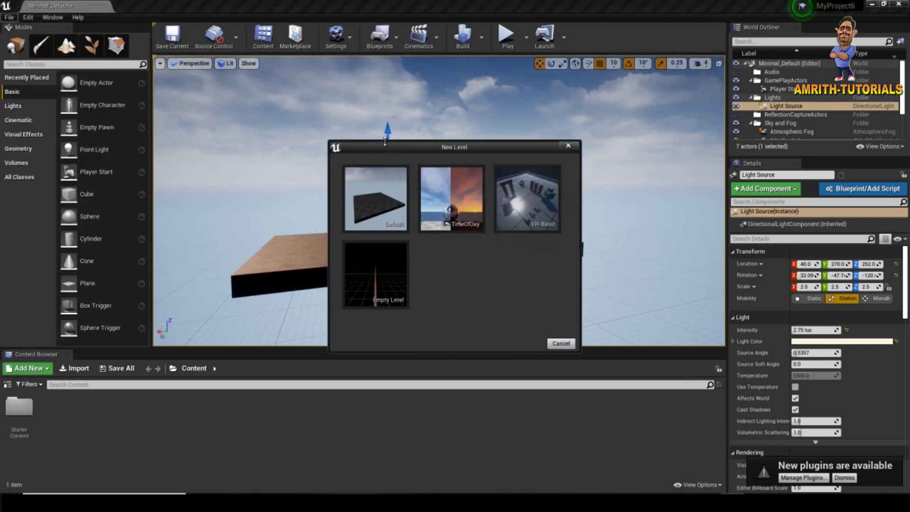
drag(399, 147, 469, 113)
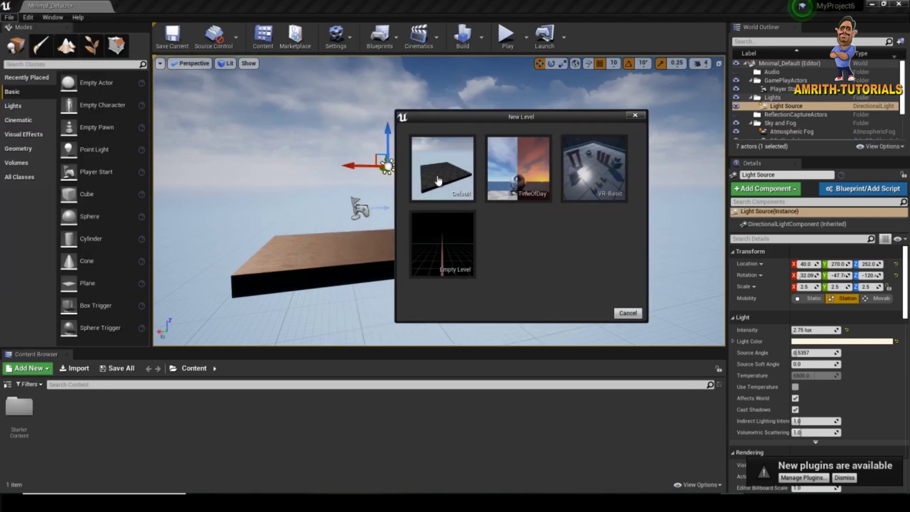
click(436, 179)
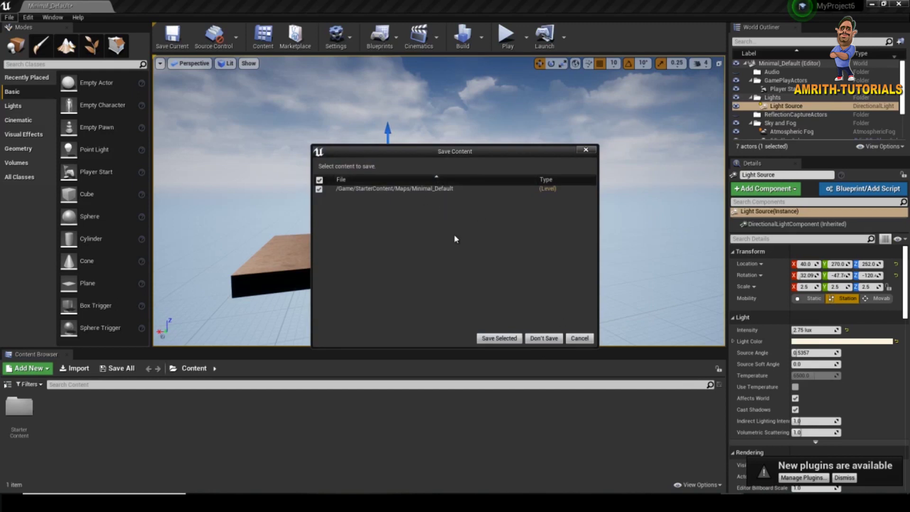
click(538, 335)
mouse_move(529, 207)
alt+mouse_down()
mouse_move(461, 175)
mouse_move(519, 201)
alt+mouse_up()
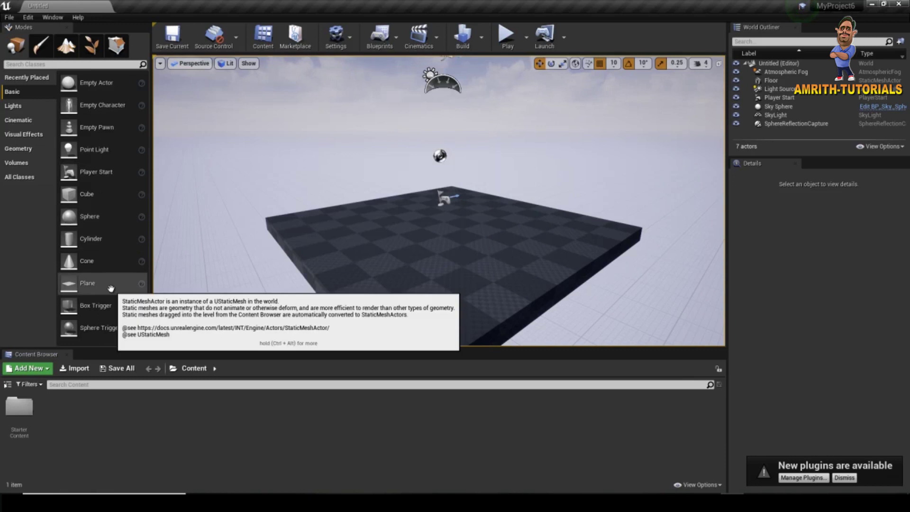
Step: Drag a Cube from the Place panel onto the checkered floor
key(ctrl+alt)
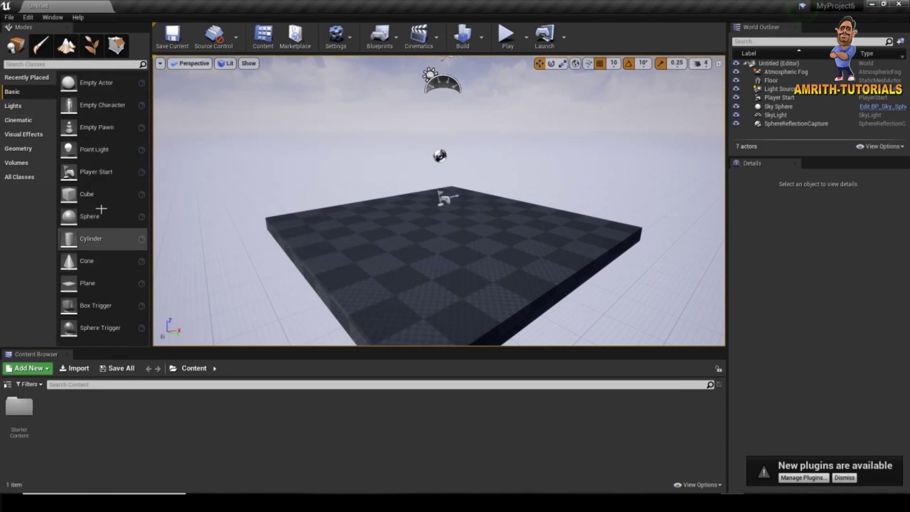
scroll(470, 234, up, 1)
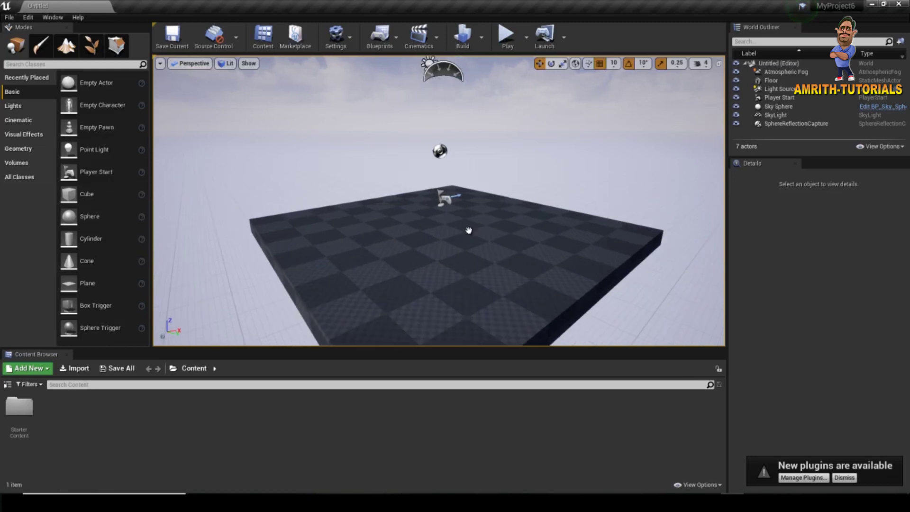
scroll(469, 231, up, 2)
scroll(495, 246, down, 2)
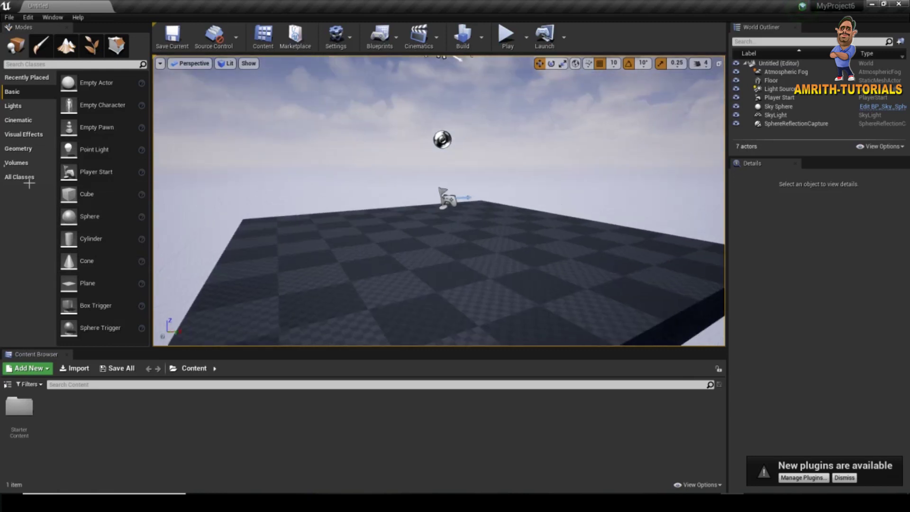
drag(69, 194, 440, 309)
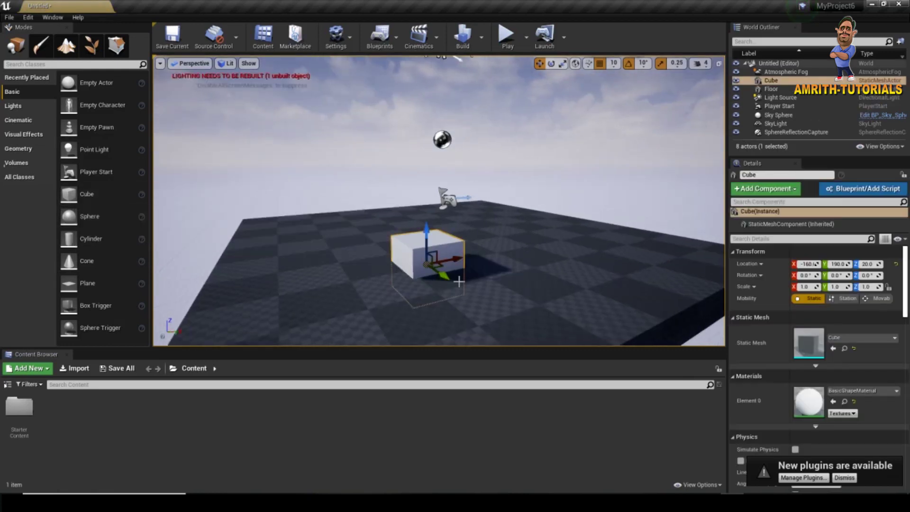
alt+drag(442, 266, 504, 309)
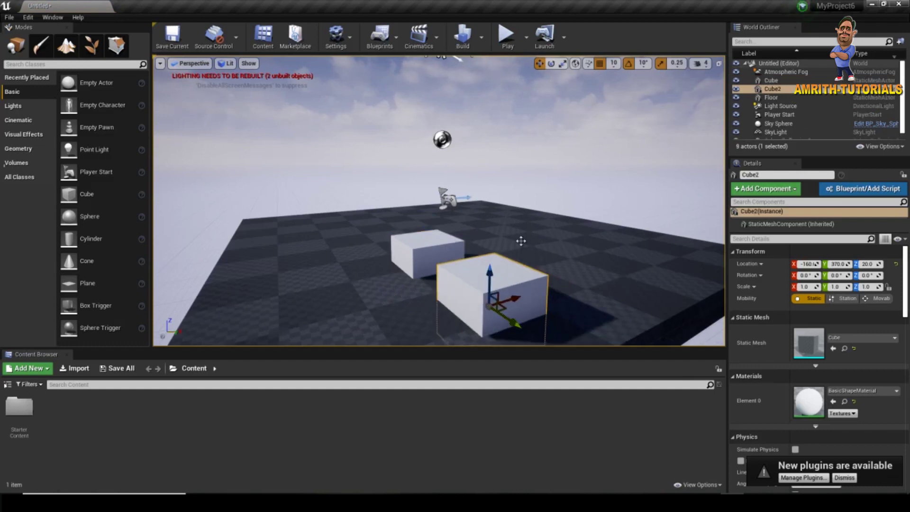
key(ctrl+z)
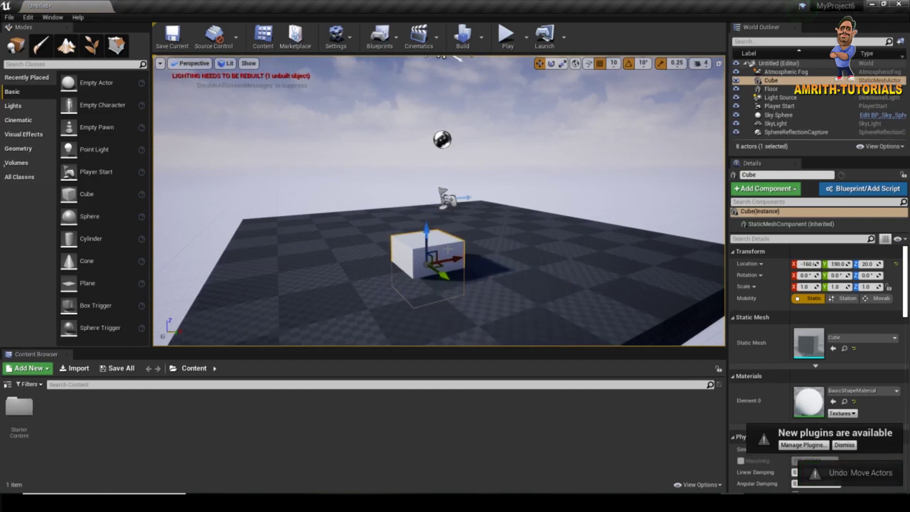
Step: Move the cube with the translate gizmo to location -70, 190, 70
mouse_move(365, 253)
alt+mouse_down()
mouse_move(361, 217)
mouse_move(335, 237)
mouse_move(422, 234)
mouse_move(430, 157)
alt+mouse_up()
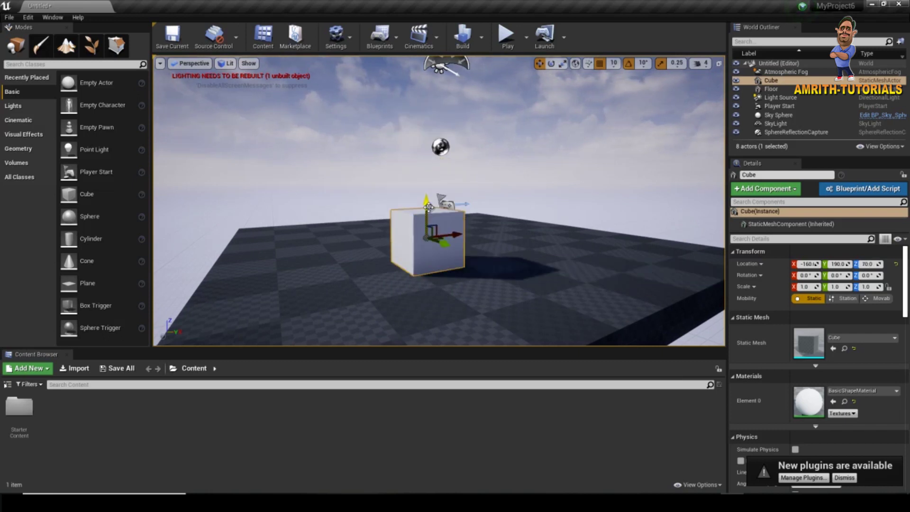
mouse_move(459, 214)
mouse_down()
mouse_move(470, 234)
mouse_move(400, 276)
mouse_up()
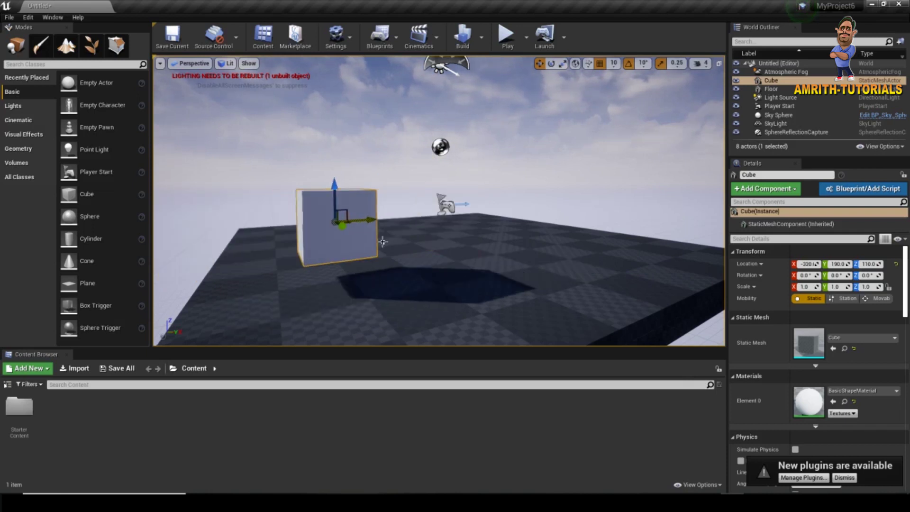
mouse_move(400, 276)
right_down()
mouse_move(522, 298)
mouse_move(368, 267)
right_up()
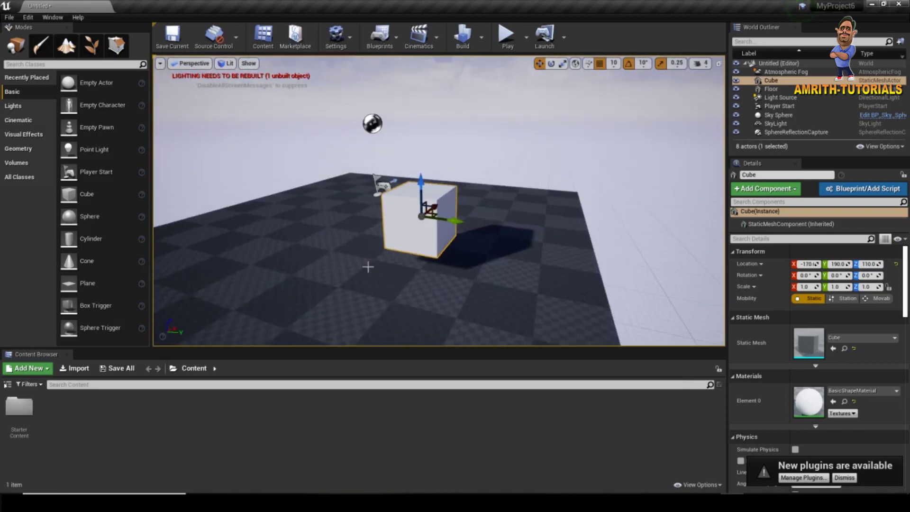
right_drag(446, 260, 377, 258)
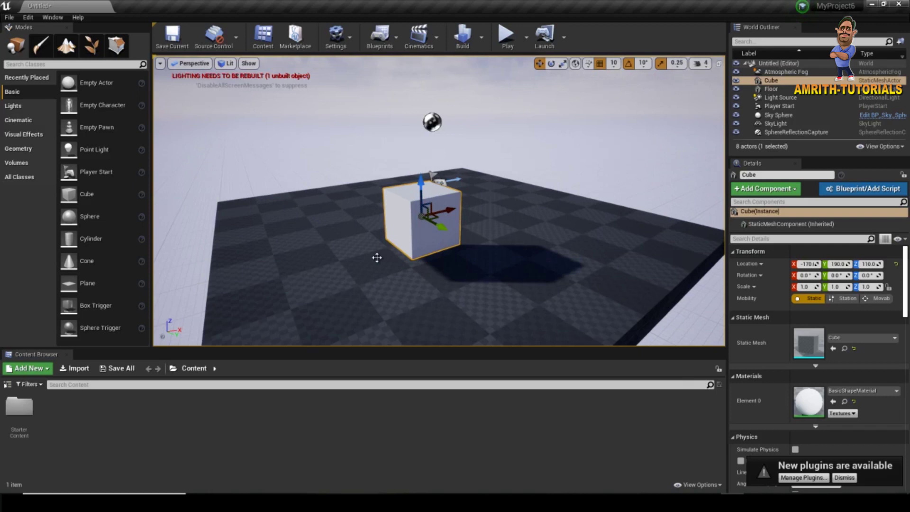
drag(448, 209, 387, 224)
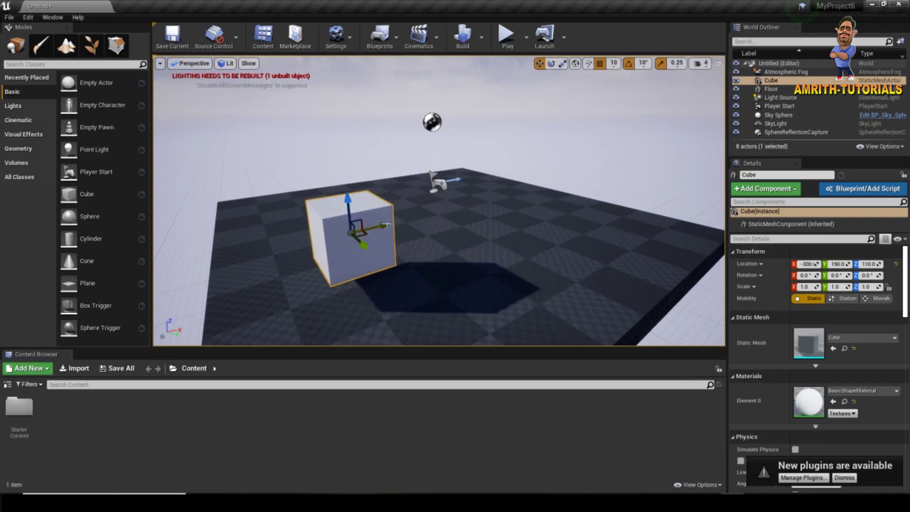
key(ctrl+z)
mouse_move(387, 224)
right_down()
mouse_move(608, 243)
mouse_move(435, 176)
right_up()
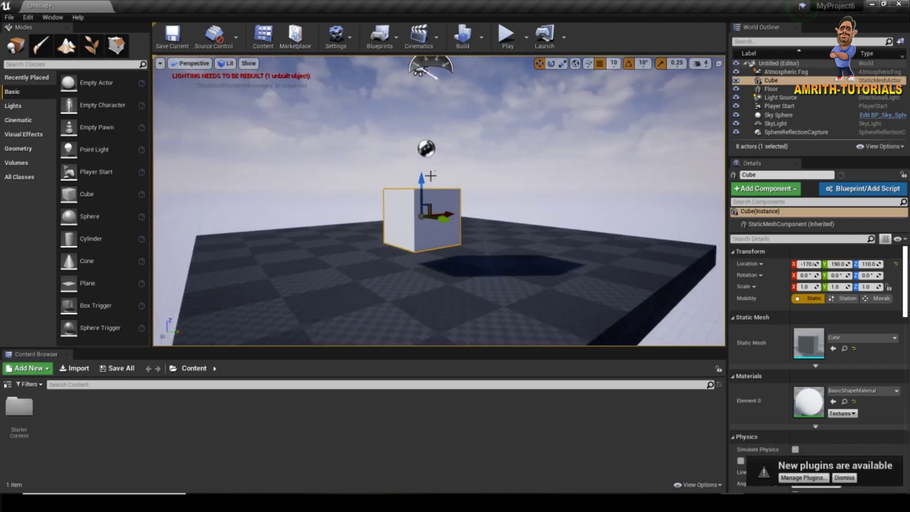
drag(421, 180, 412, 195)
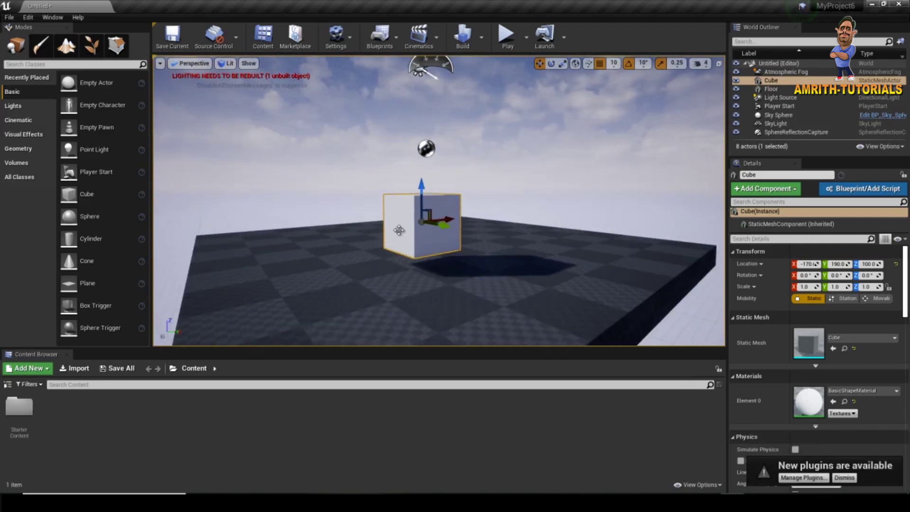
right_drag(412, 186, 395, 214)
mouse_move(461, 219)
mouse_down()
mouse_move(446, 244)
mouse_move(480, 226)
mouse_up()
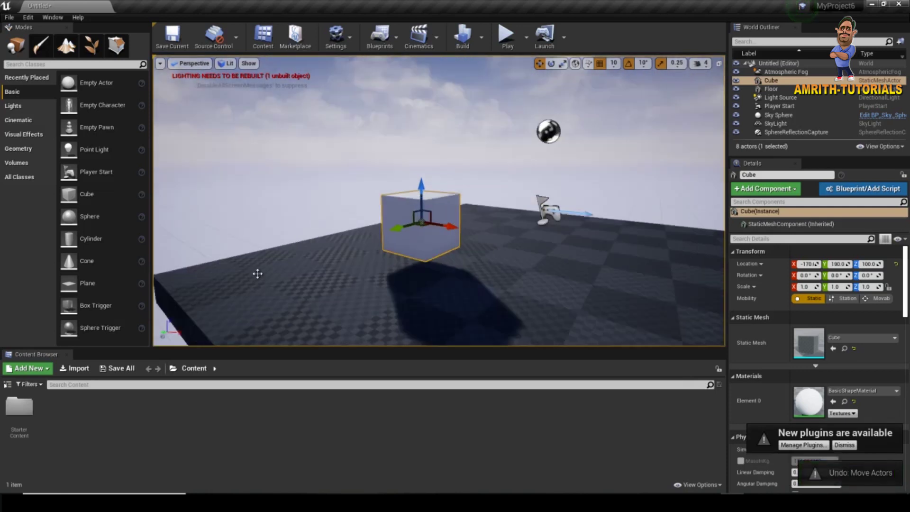
mouse_move(424, 182)
mouse_down()
mouse_move(419, 200)
mouse_move(407, 198)
mouse_up()
mouse_move(417, 266)
alt+mouse_down()
mouse_move(479, 277)
mouse_move(373, 259)
alt+mouse_up()
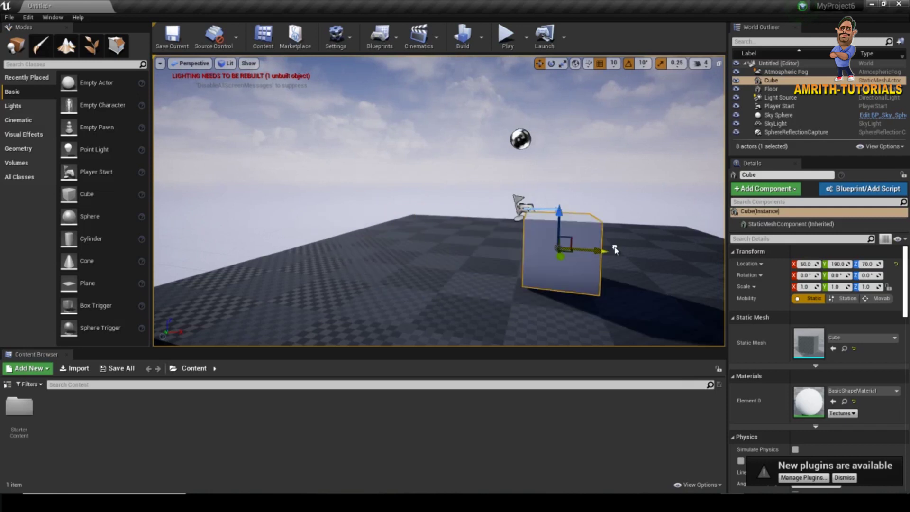
drag(462, 241, 529, 241)
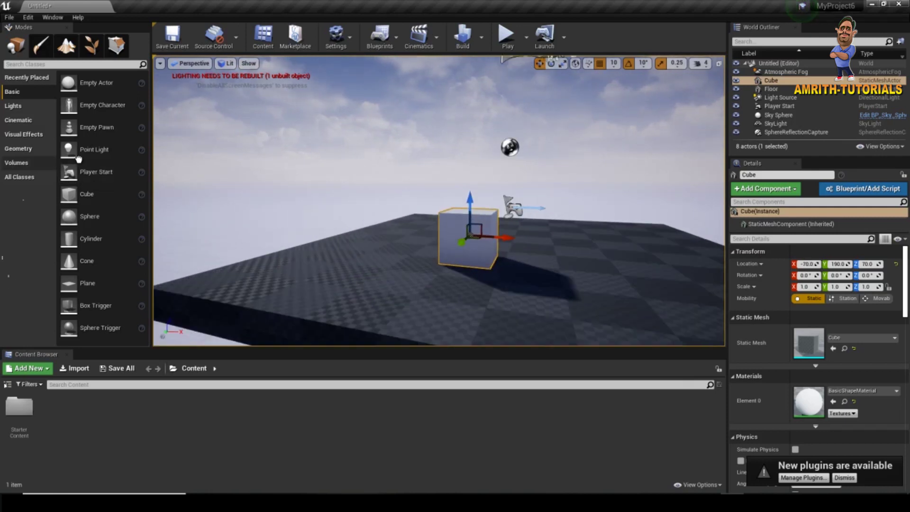
Step: Place a Point Light and raise it above the floor left of the cube, near X -260
mouse_move(72, 150)
mouse_down()
mouse_move(426, 242)
mouse_move(415, 244)
mouse_up()
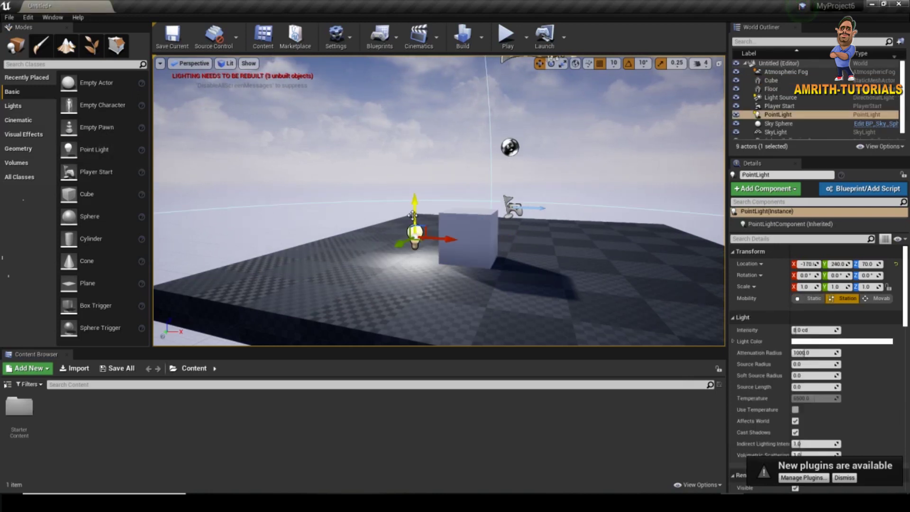
drag(415, 210, 409, 168)
alt+drag(514, 264, 444, 264)
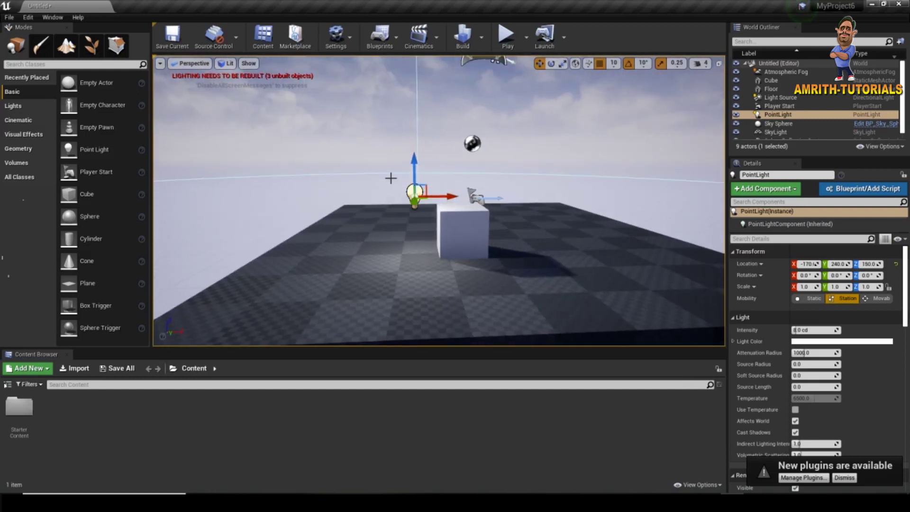
drag(450, 194, 407, 185)
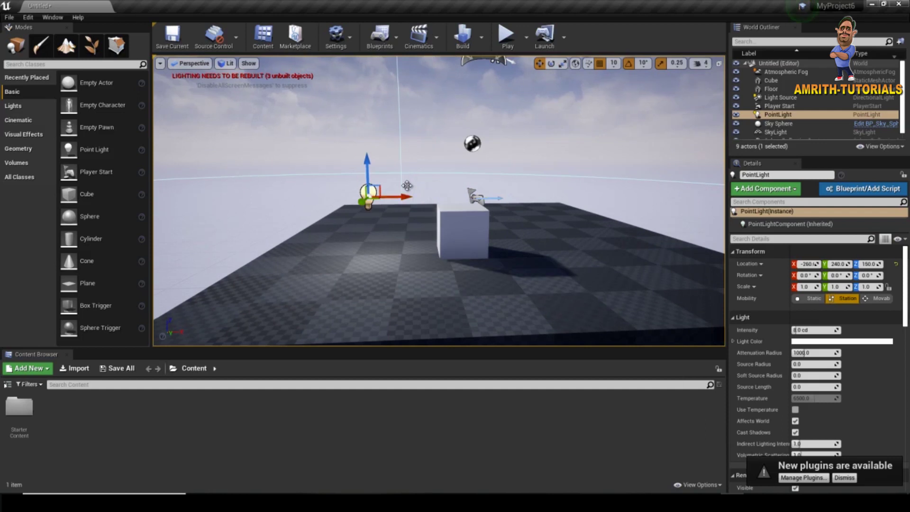
key(e)
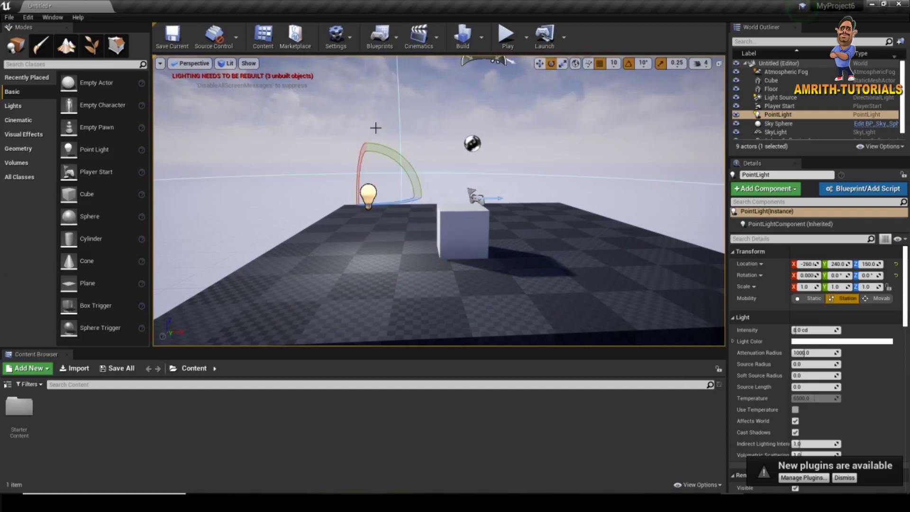
key(w)
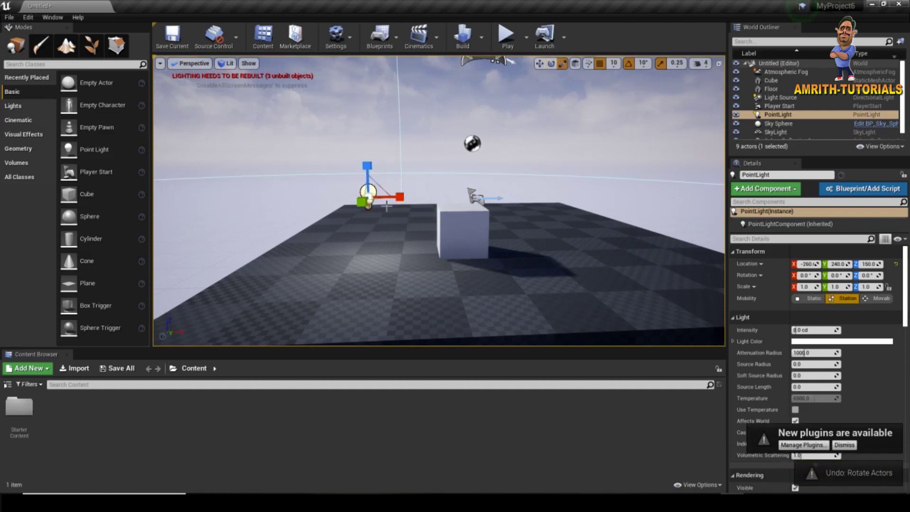
scroll(343, 140, up, 5)
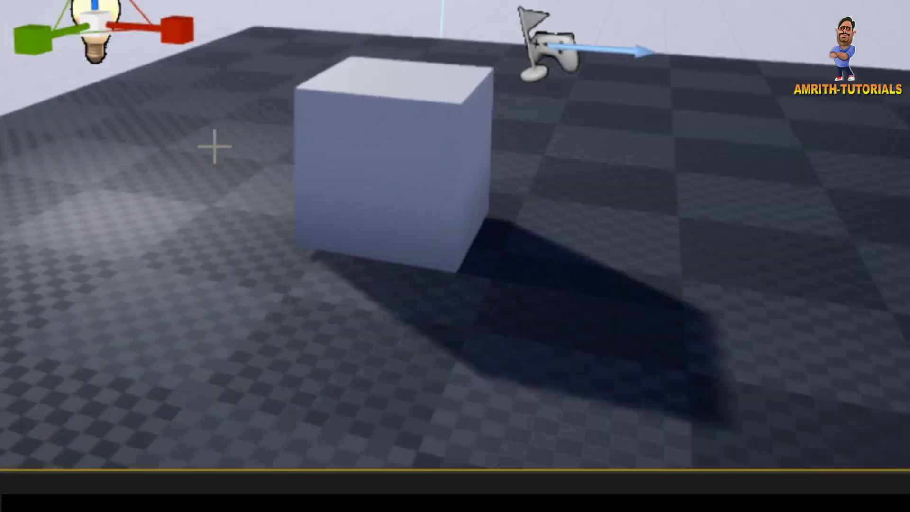
Step: Select the cube and set its scale to 1.25
click(436, 142)
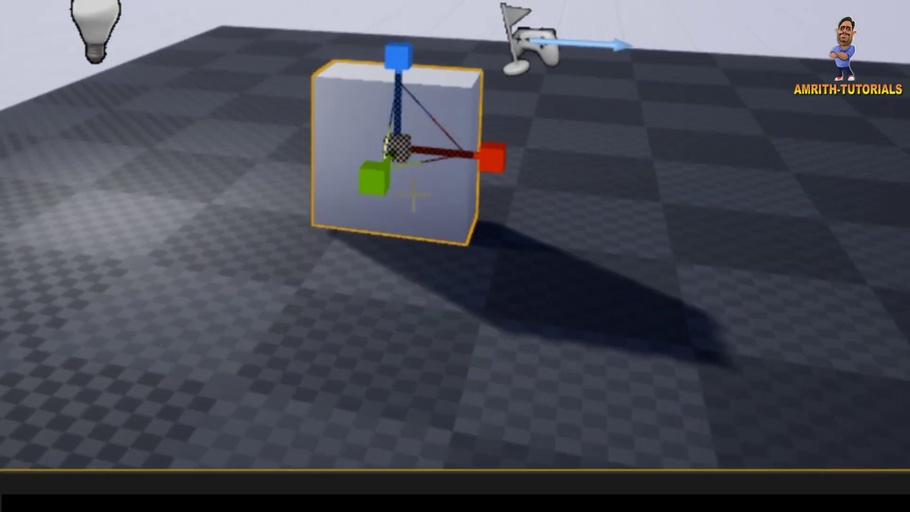
key(w)
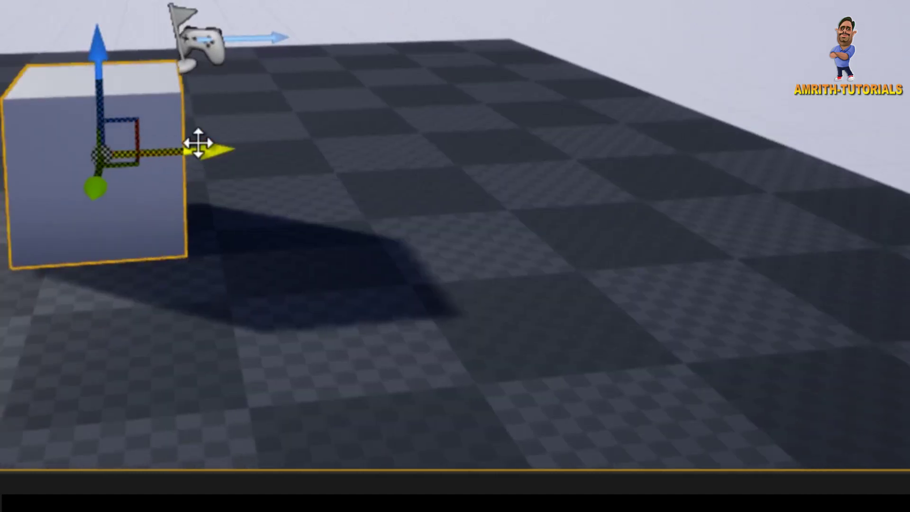
drag(197, 142, 233, 144)
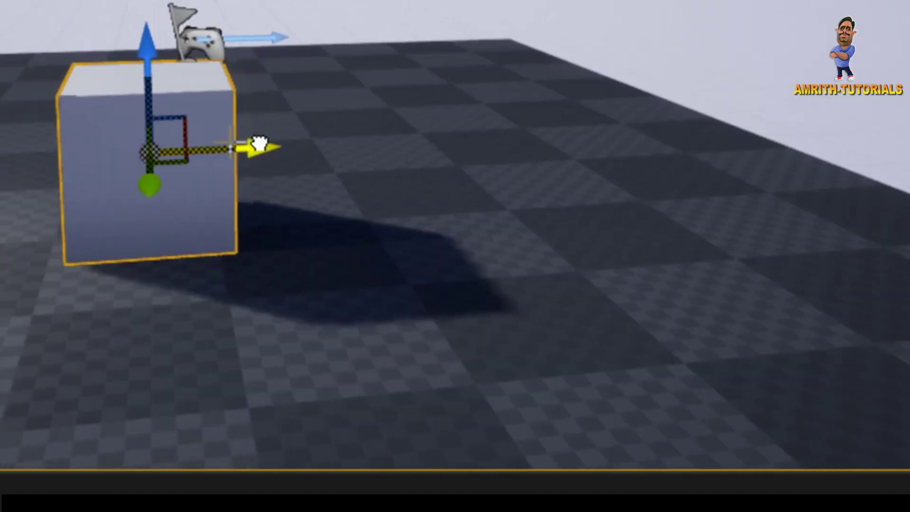
key(e)
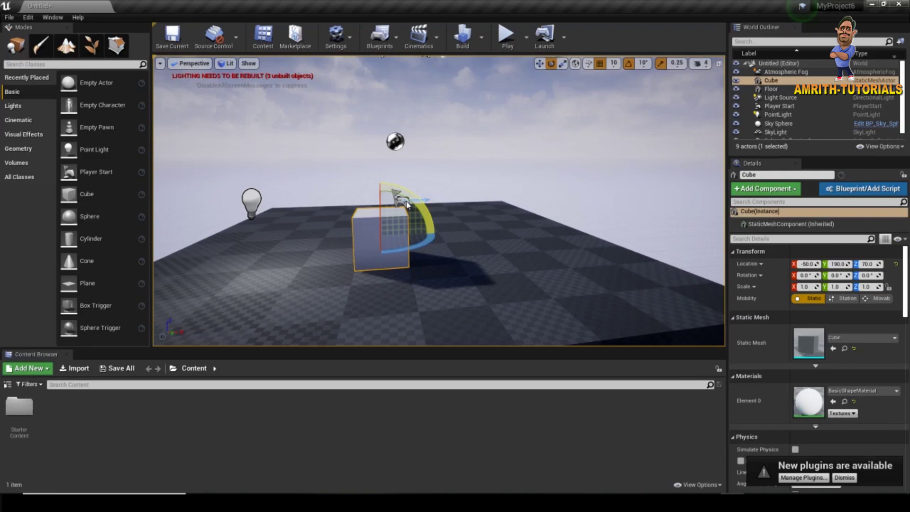
drag(406, 204, 415, 203)
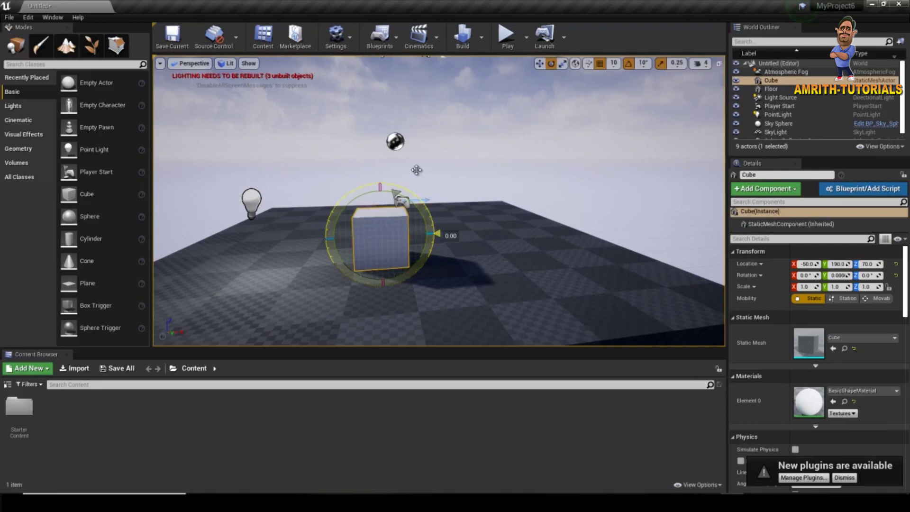
key(ctrl+z)
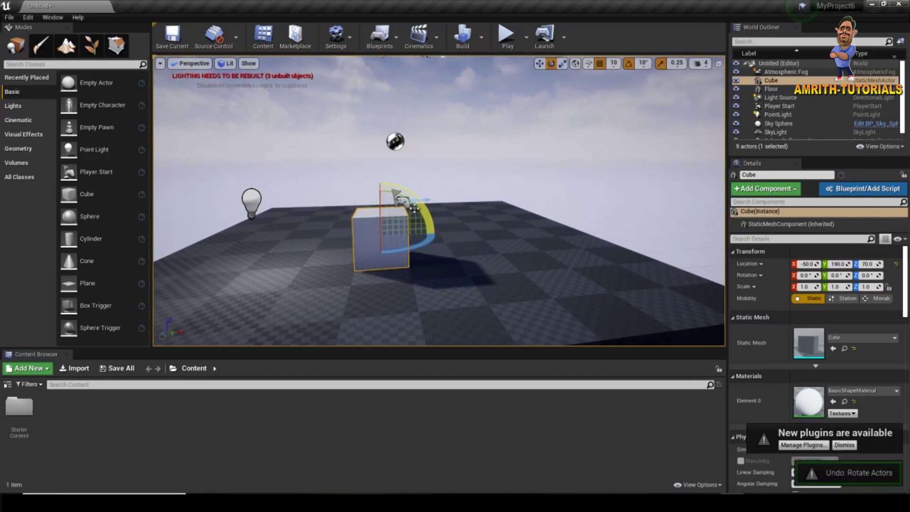
key(r)
key(w)
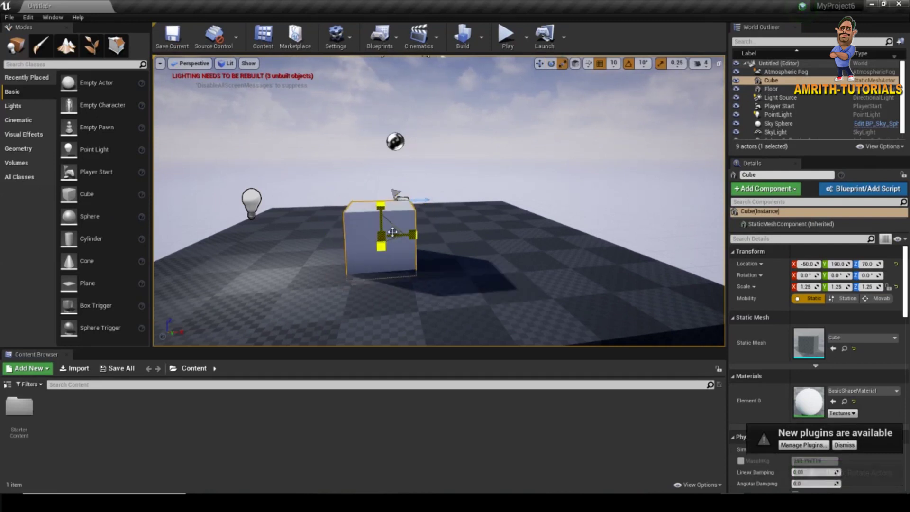
click(252, 203)
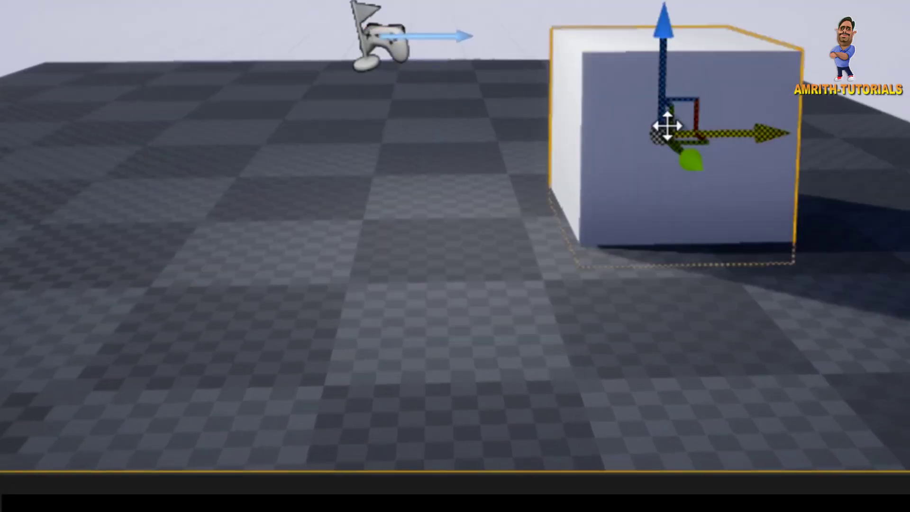
Step: Alt-drag the cube to create Cube2 at X -190, then frame it
drag(666, 126, 141, 136)
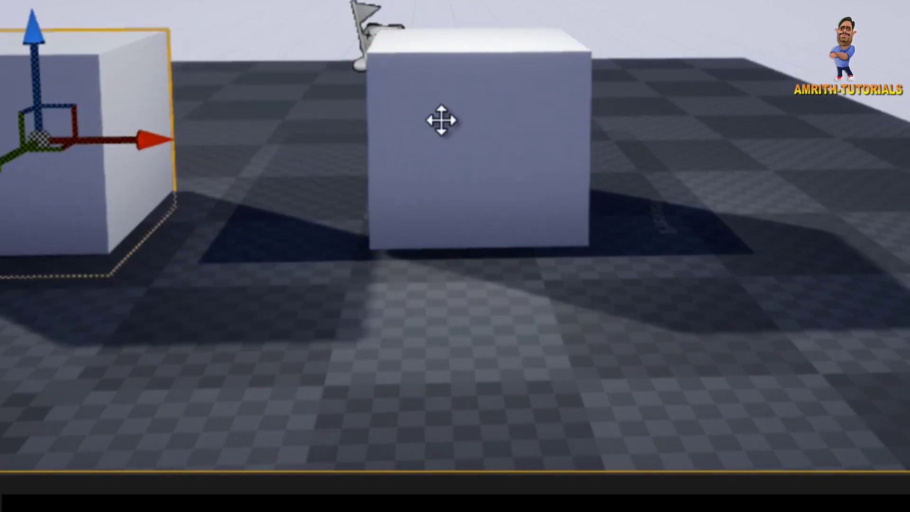
key(ctrl+z)
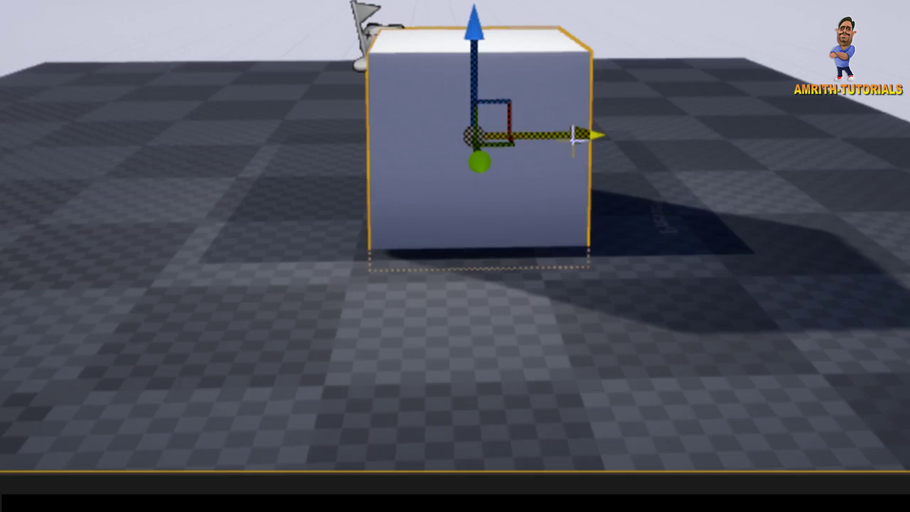
alt+drag(574, 137, 379, 226)
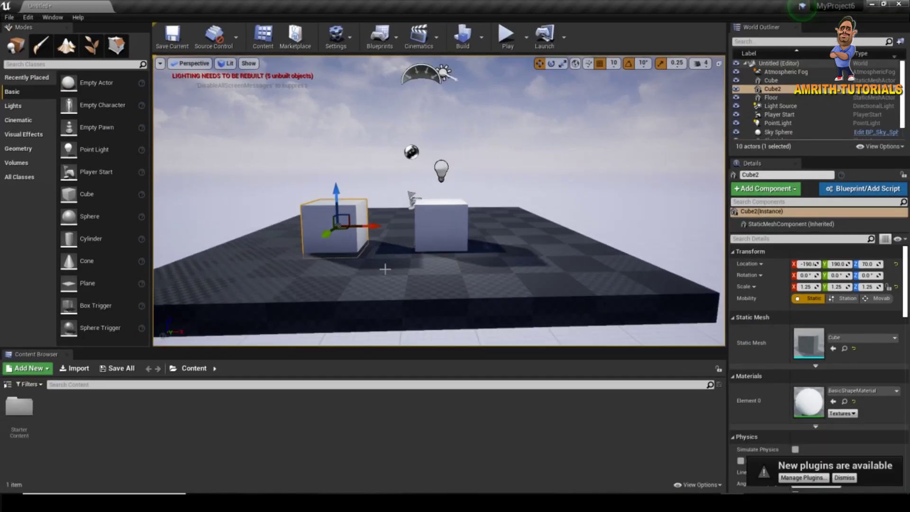
mouse_move(385, 269)
alt+mouse_down()
mouse_move(324, 239)
mouse_move(433, 196)
mouse_move(387, 187)
alt+mouse_up()
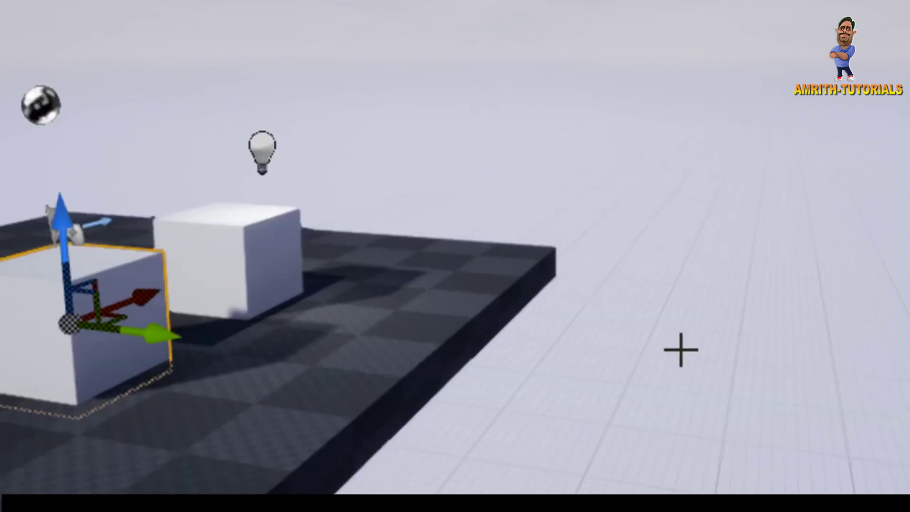
alt+drag(681, 349, 605, 233)
key(f)
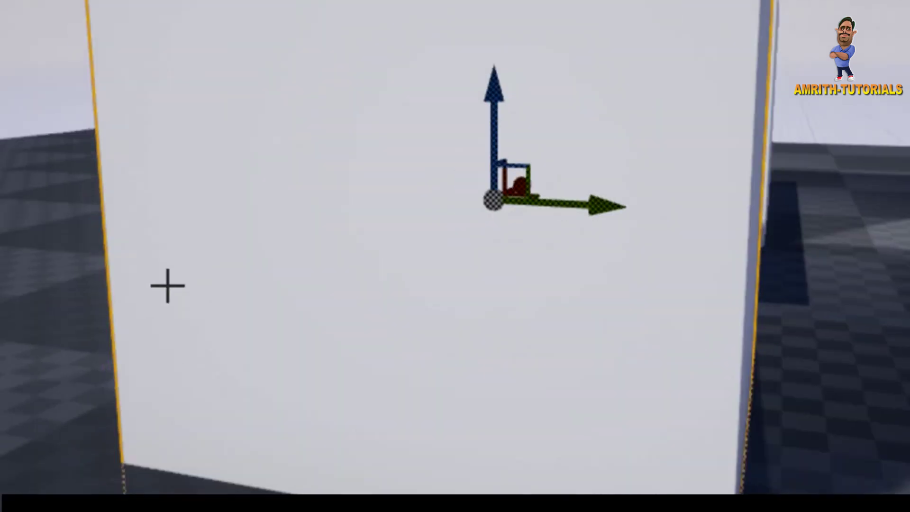
scroll(165, 289, down, 5)
alt+drag(158, 351, 267, 394)
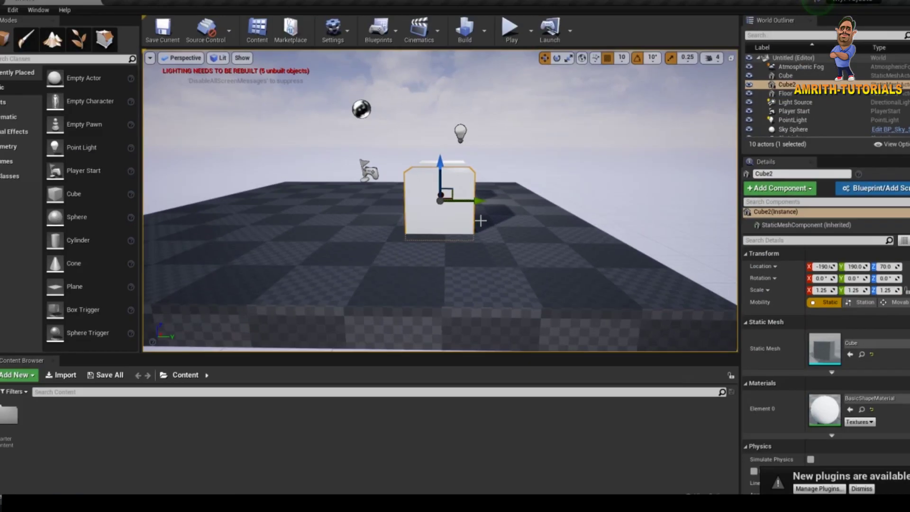
scroll(478, 211, up, 5)
scroll(467, 192, up, 5)
mouse_move(445, 210)
alt+mouse_down()
mouse_move(37, 261)
mouse_move(50, 227)
alt+mouse_up()
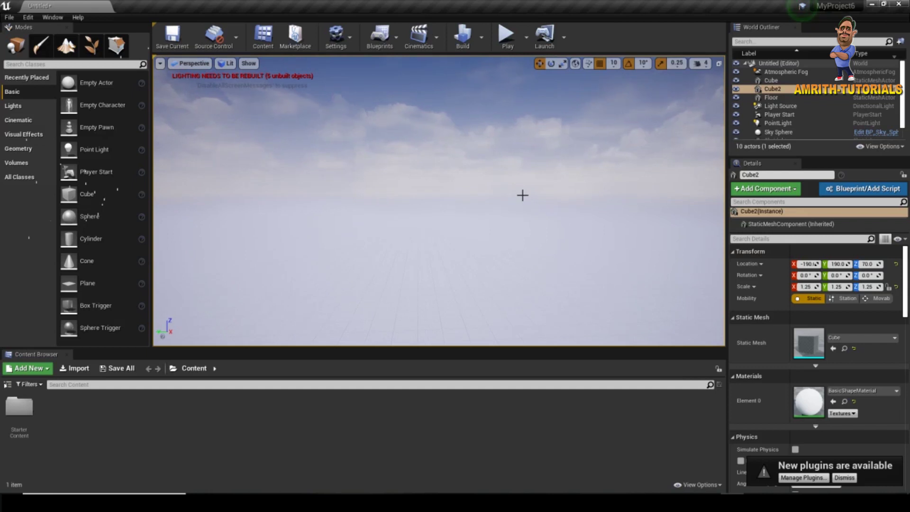
alt+drag(527, 193, 468, 241)
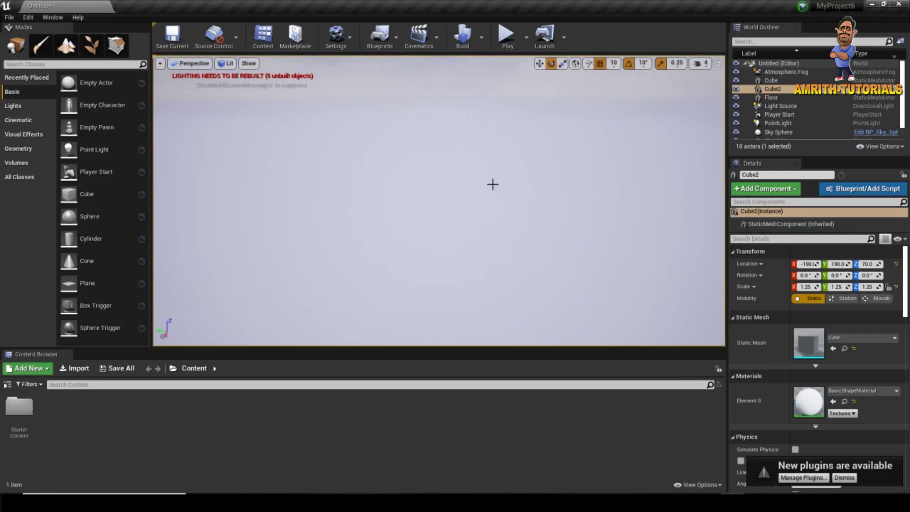
key(f)
scroll(495, 234, down, 5)
mouse_move(495, 233)
alt+mouse_down()
mouse_move(538, 205)
mouse_move(521, 228)
alt+mouse_up()
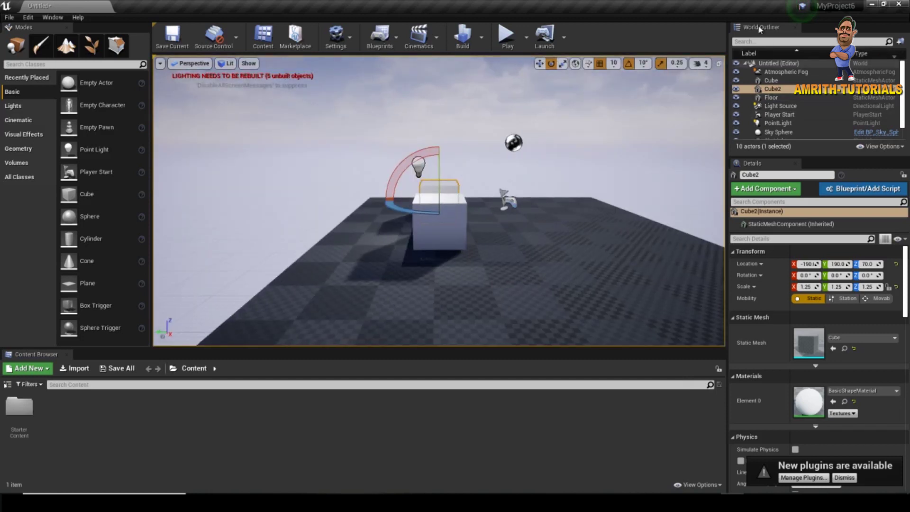
scroll(810, 112, down, 1)
click(795, 117)
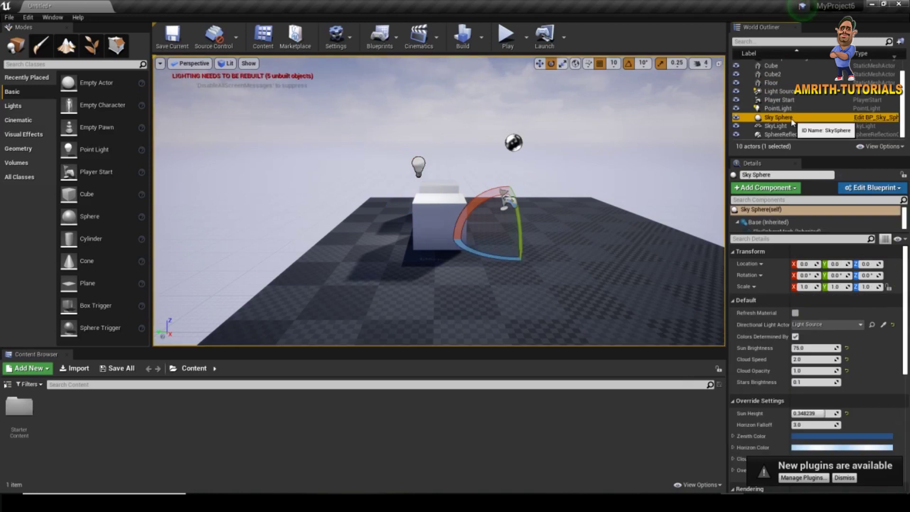
key(Delete)
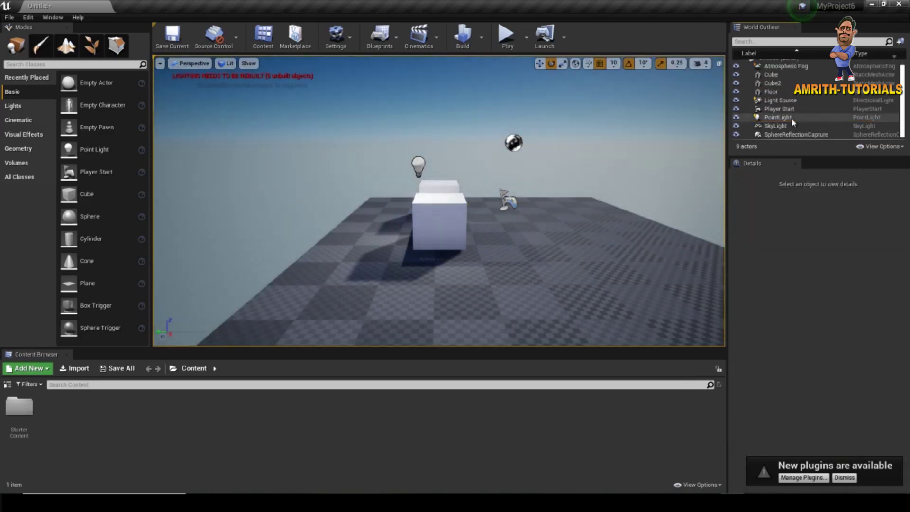
key(ctrl+z)
click(789, 127)
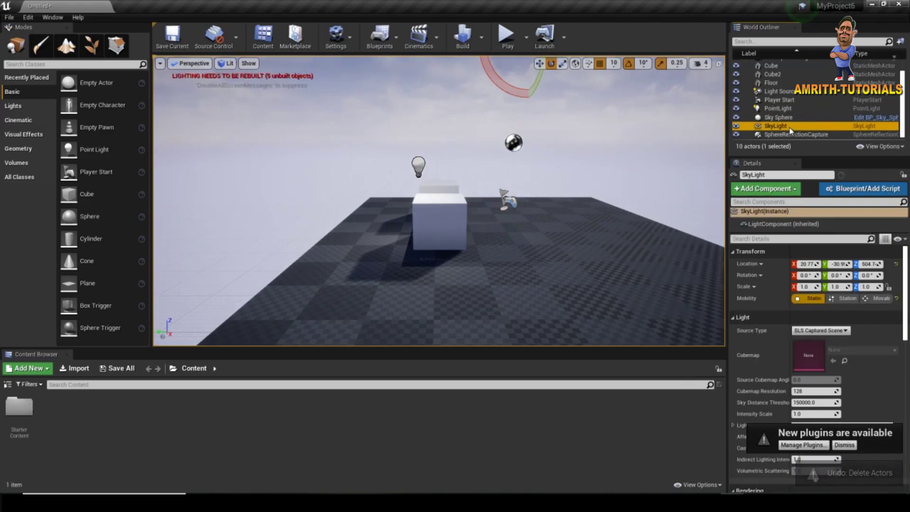
key(Delete)
key(ctrl+z)
scroll(818, 106, up, 1)
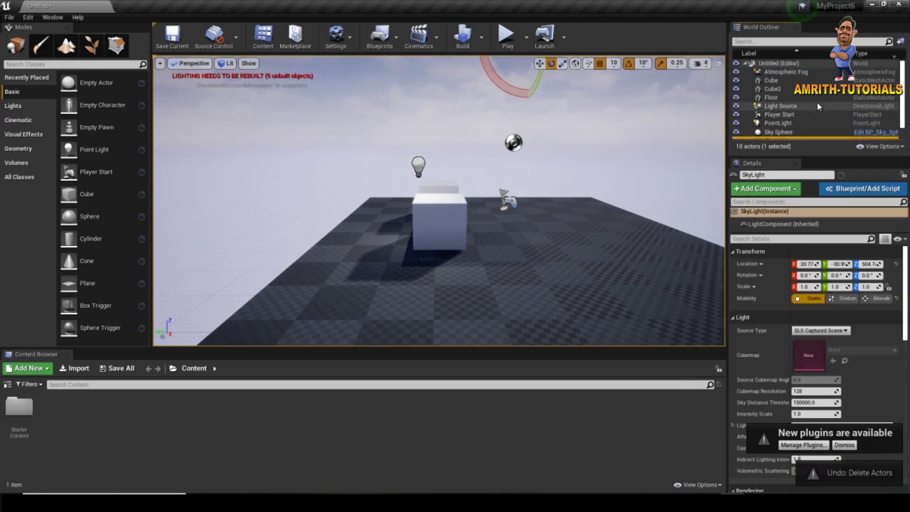
click(787, 72)
click(777, 81)
key(Delete)
key(ctrl+z)
click(783, 72)
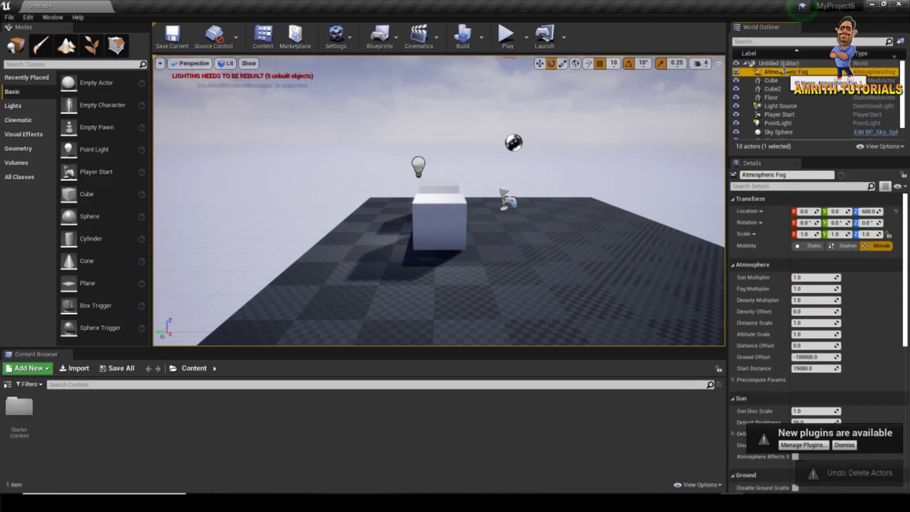
key(Delete)
key(ctrl+z)
click(771, 80)
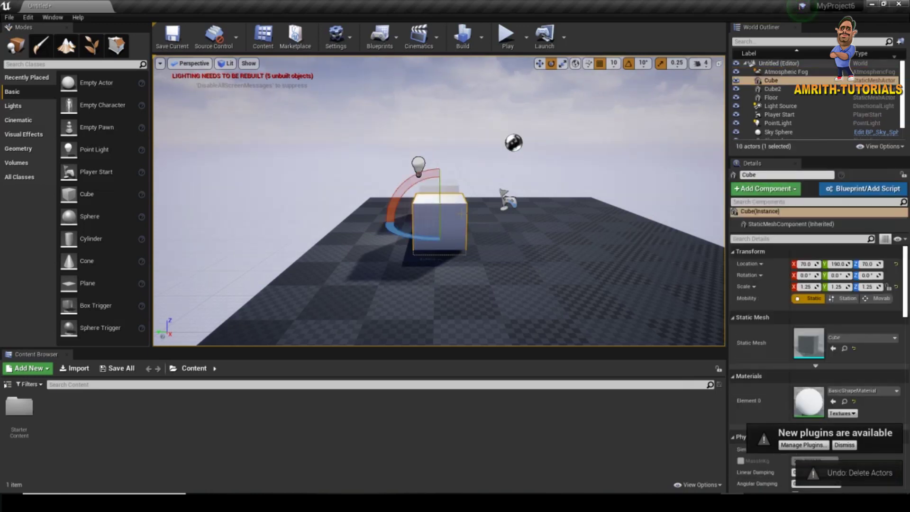
alt+drag(422, 232, 606, 226)
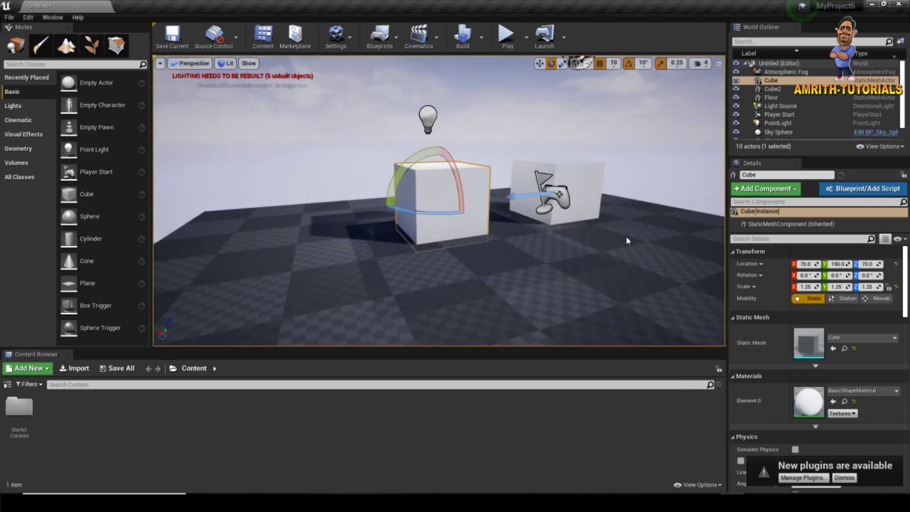
Step: Browse Place mode's Lights, Cinematic, Visual Effects and Geometry lists, undoing a trial Sky Atmosphere
click(19, 110)
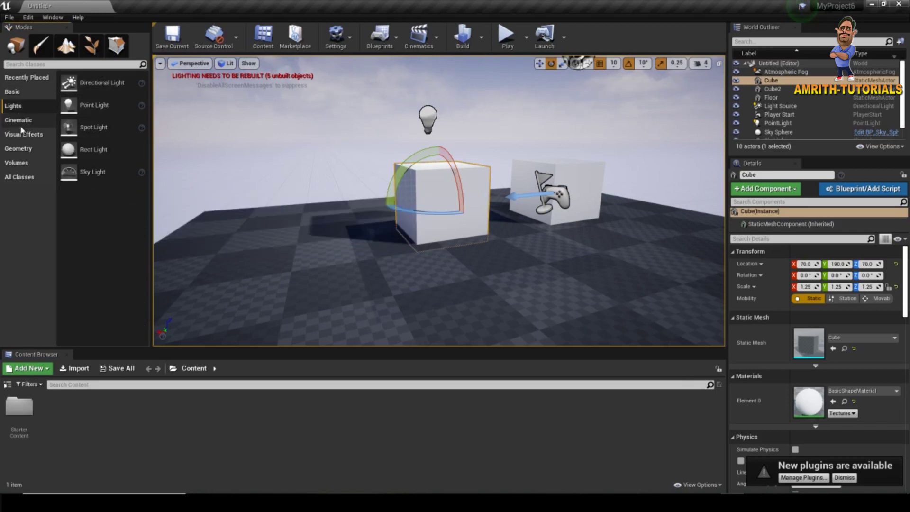
click(23, 123)
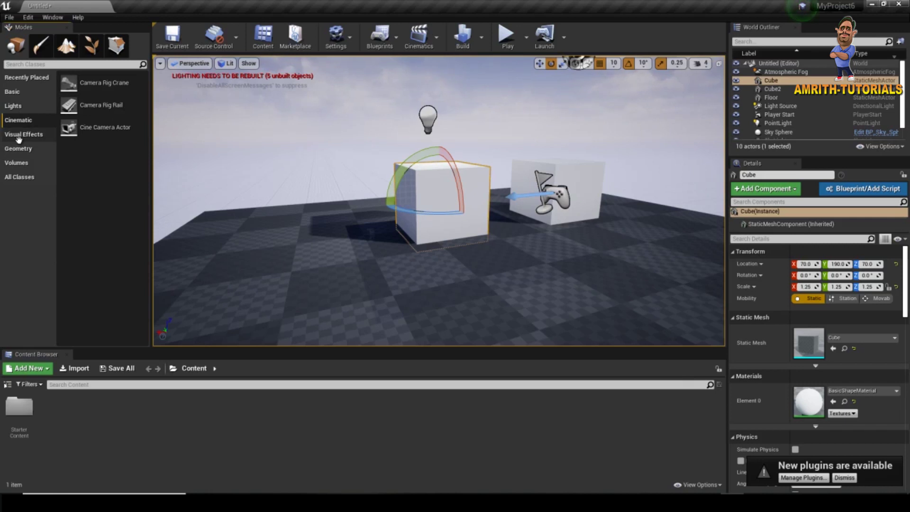
click(18, 138)
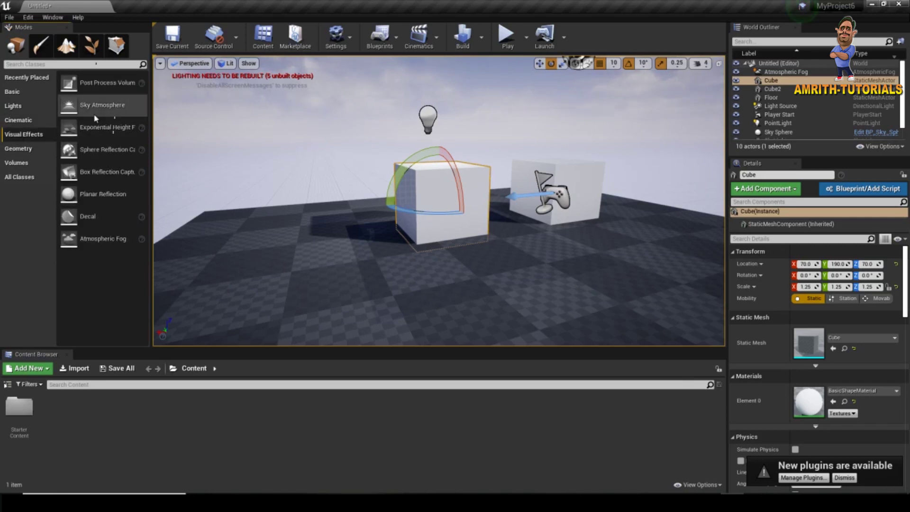
drag(96, 118, 359, 229)
key(ctrl+z)
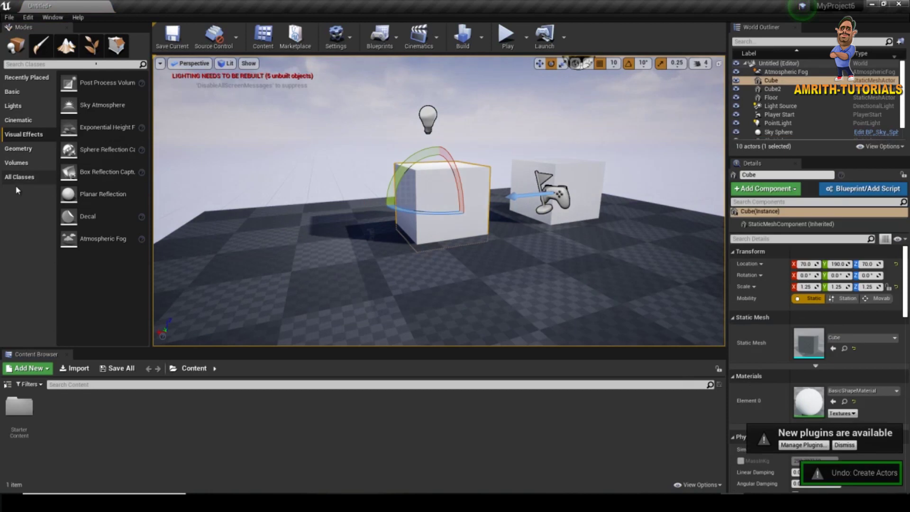
click(18, 148)
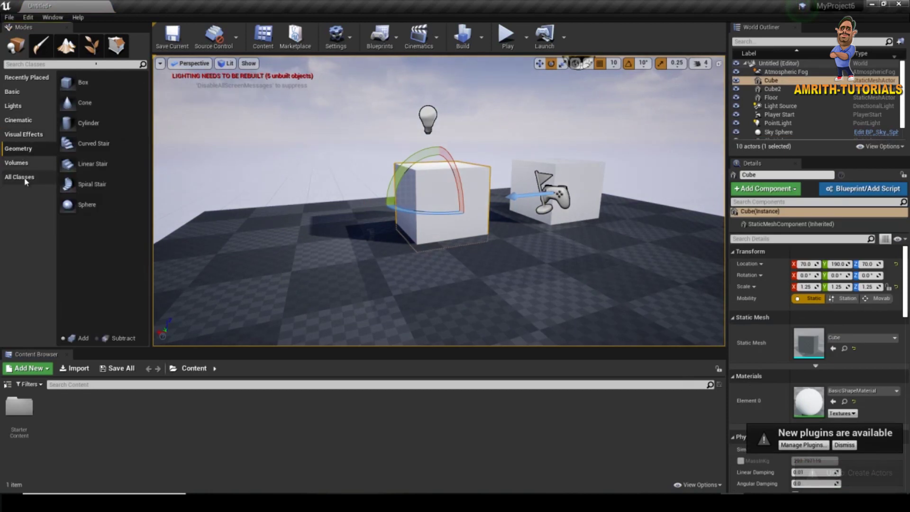
Step: Browse the Add New asset types twice without creating anything, ending with the left cube selected
click(49, 372)
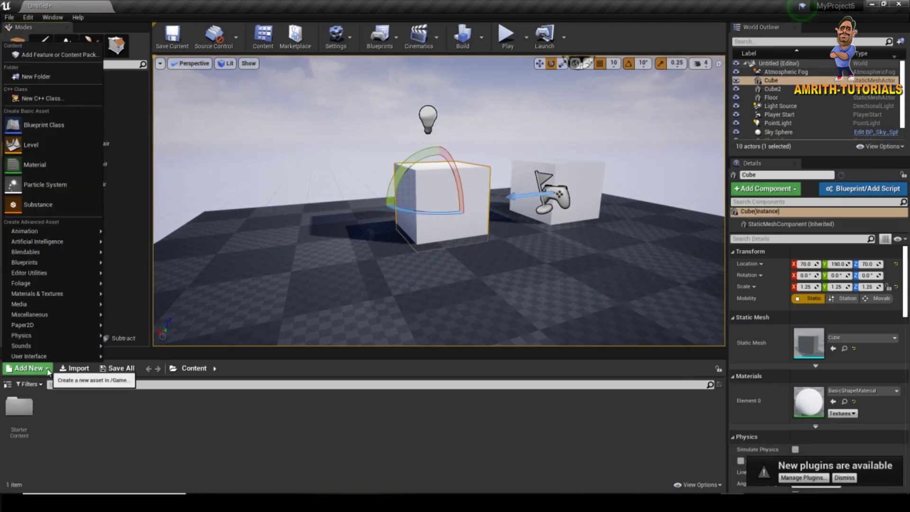
mouse_move(69, 233)
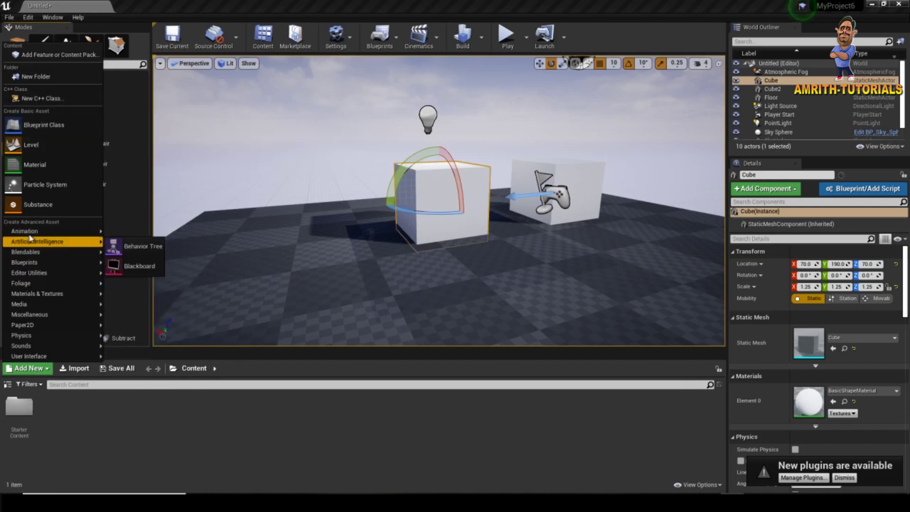
click(404, 252)
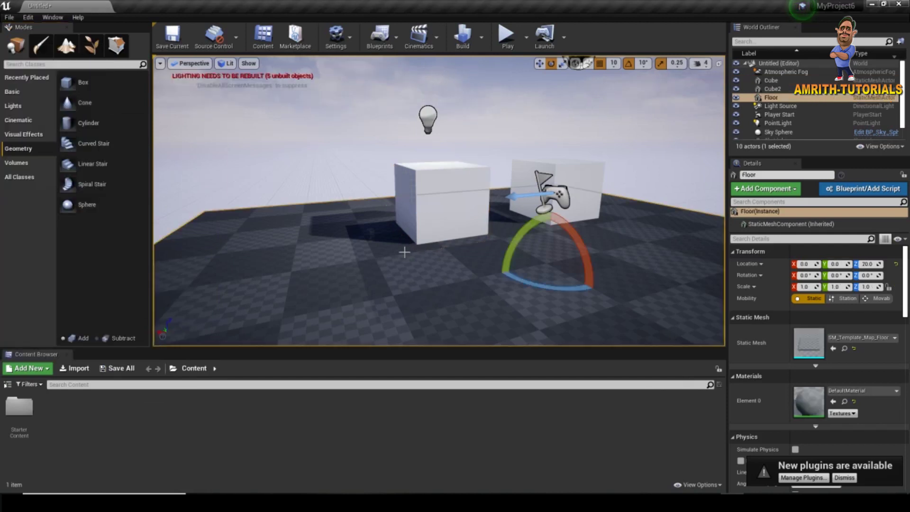
scroll(483, 239, down, 3)
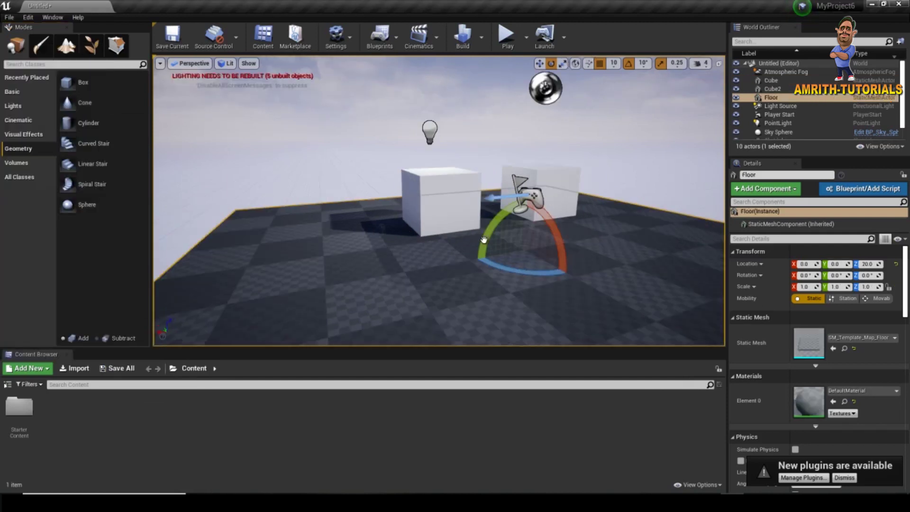
click(41, 366)
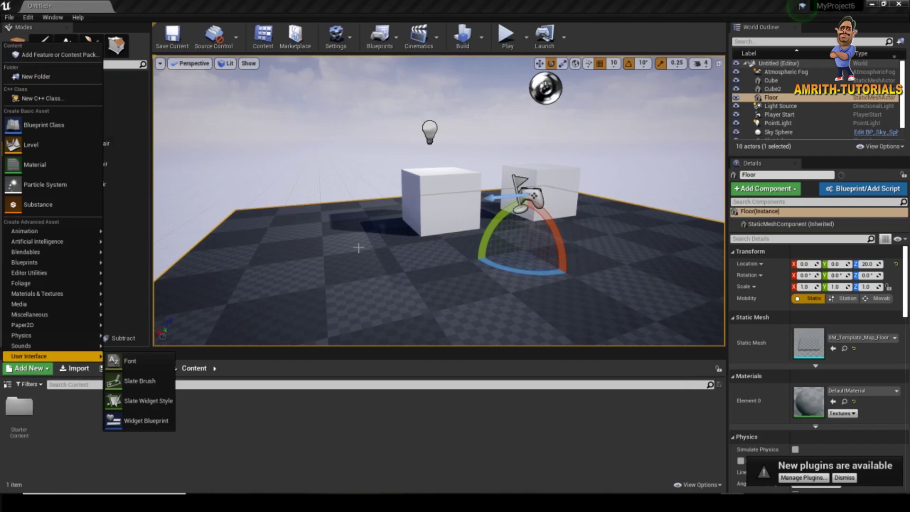
click(450, 192)
click(451, 190)
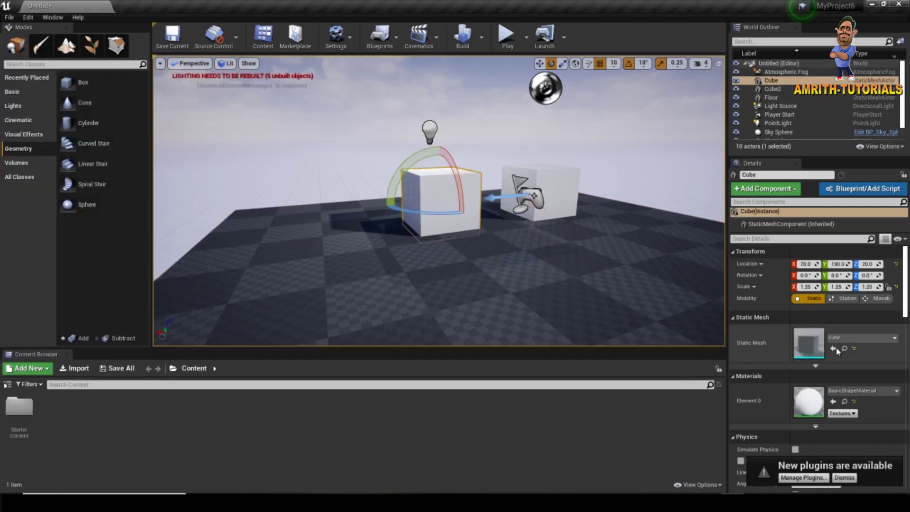
Step: Raise the cube high above the floor along its blue Z axis
scroll(878, 330, down, 3)
scroll(878, 330, down, 2)
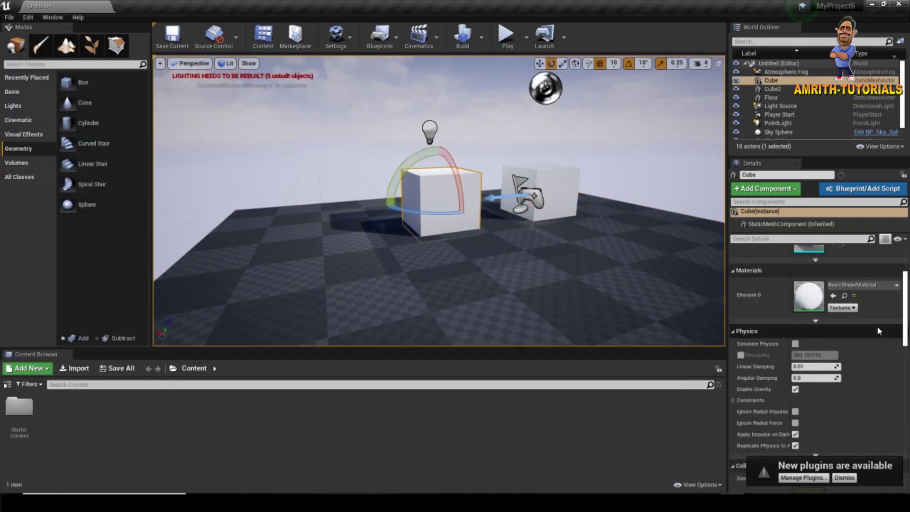
scroll(878, 330, down, 2)
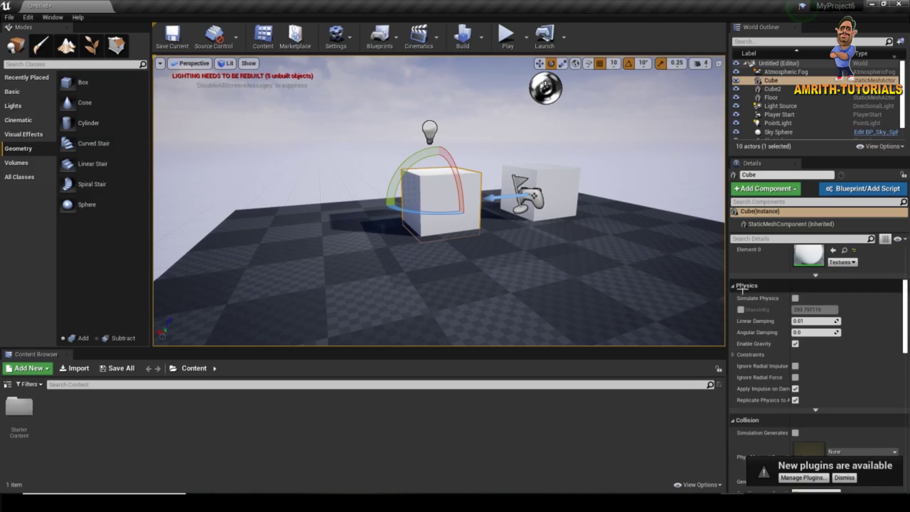
right_drag(427, 285, 407, 284)
key(w)
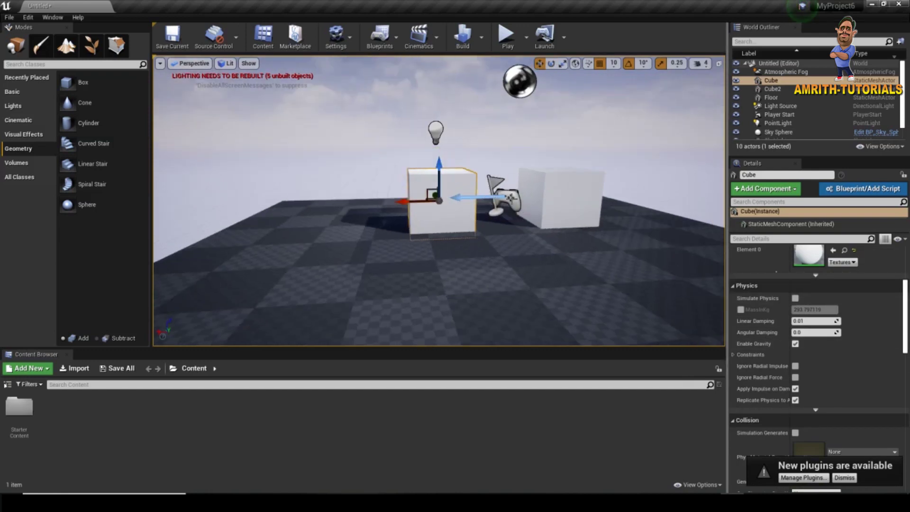
drag(439, 177, 440, 76)
drag(396, 152, 389, 239)
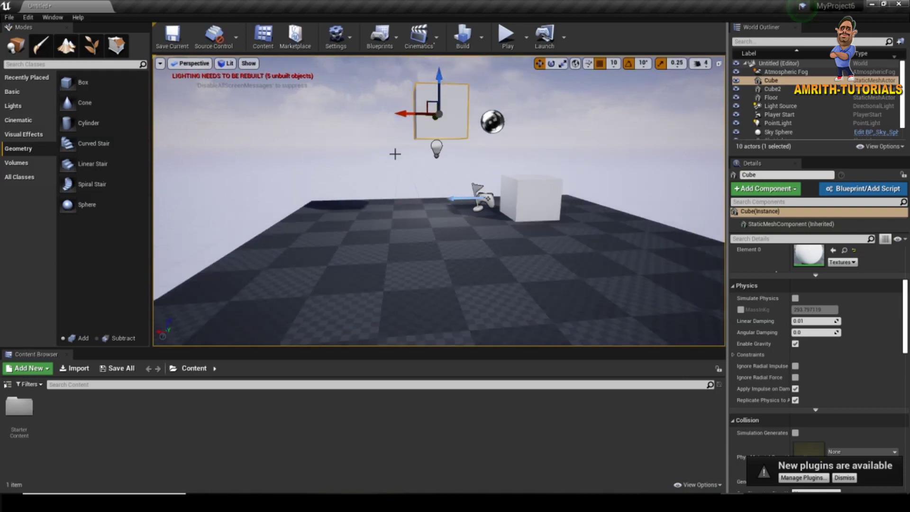
key(f)
Step: Orbit around the raised cube to view it floating above the floor
scroll(349, 166, down, 5)
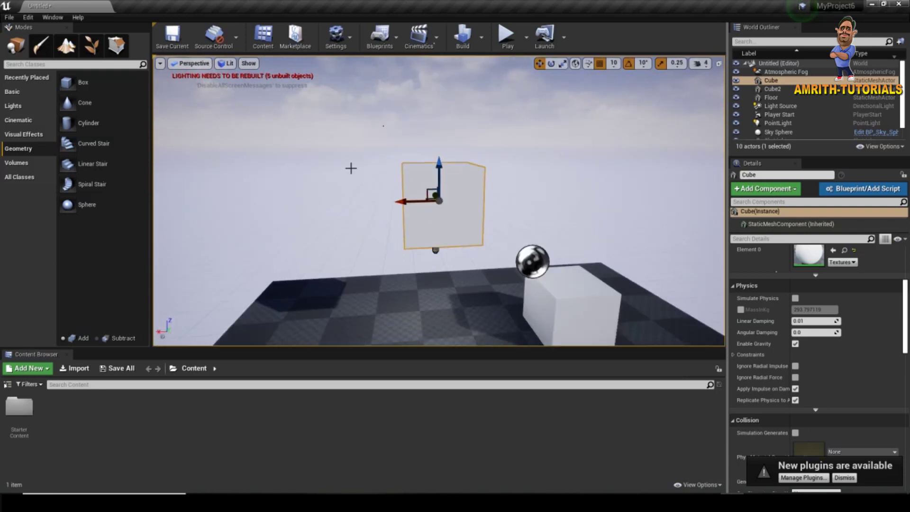
mouse_move(349, 166)
alt+mouse_down()
mouse_move(510, 186)
mouse_move(313, 165)
alt+mouse_up()
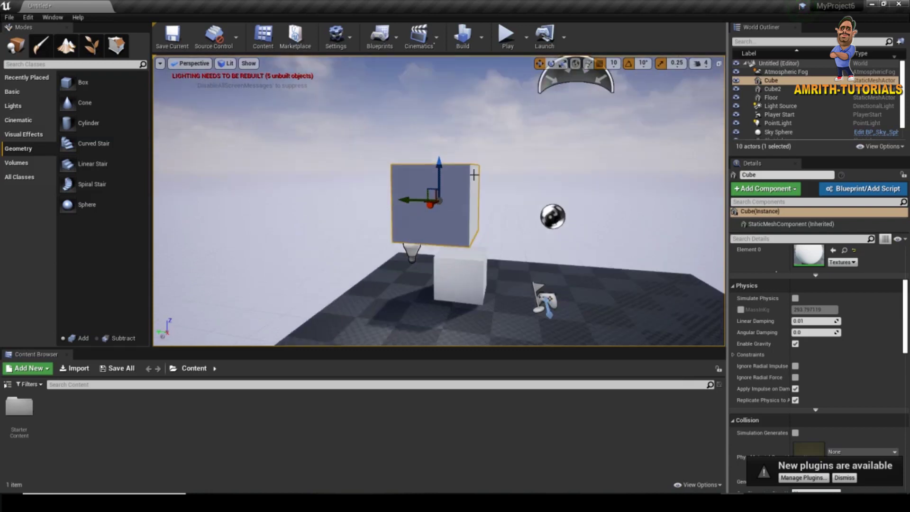
mouse_move(439, 160)
alt+mouse_down()
mouse_move(471, 197)
mouse_move(354, 195)
alt+mouse_up()
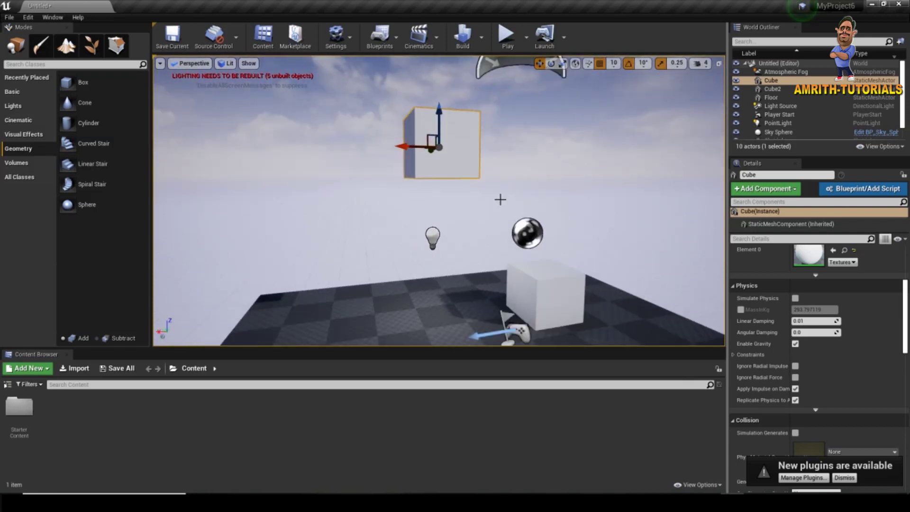
alt+drag(499, 200, 521, 155)
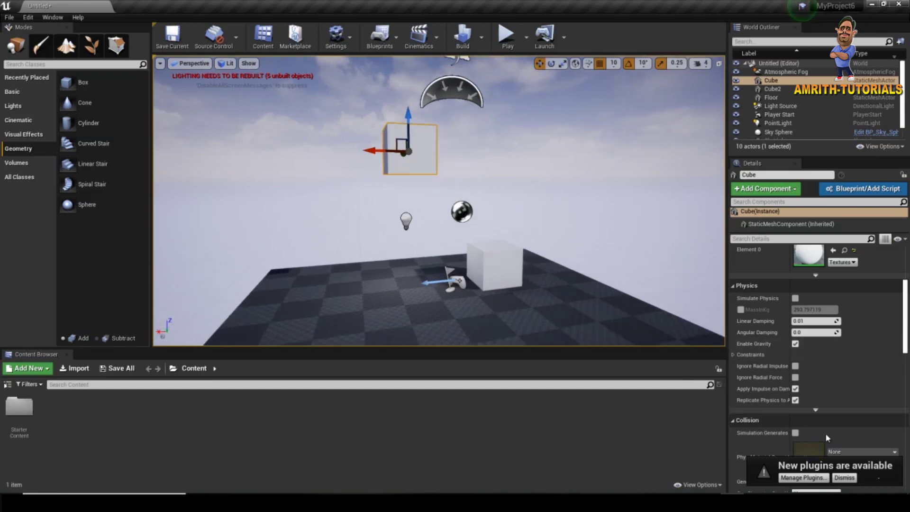
scroll(844, 368, down, 1)
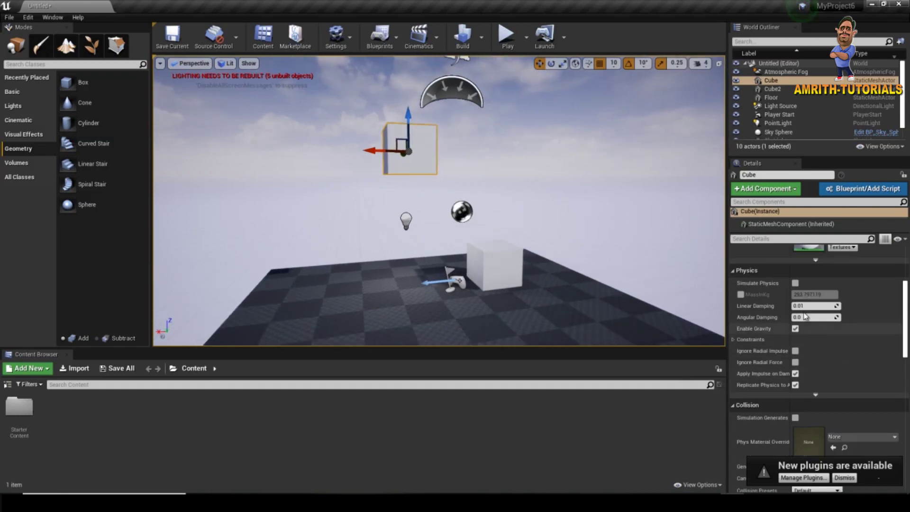
Step: Turn on Simulate Physics for the raised cube, toggling Enable Gravity off and back on
click(796, 282)
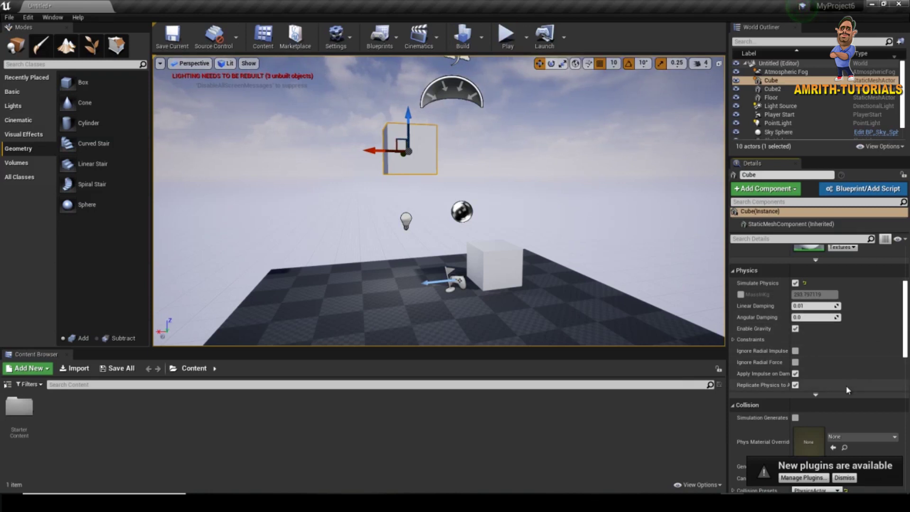
click(795, 328)
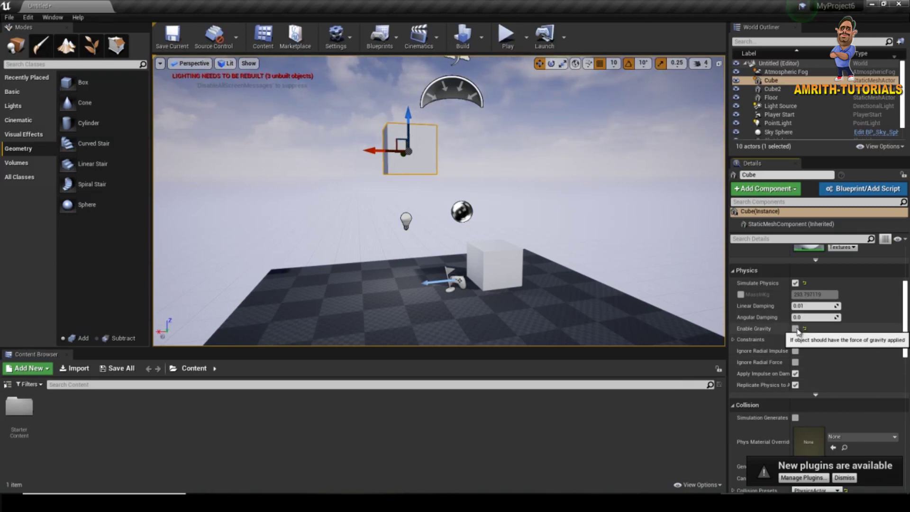
click(795, 329)
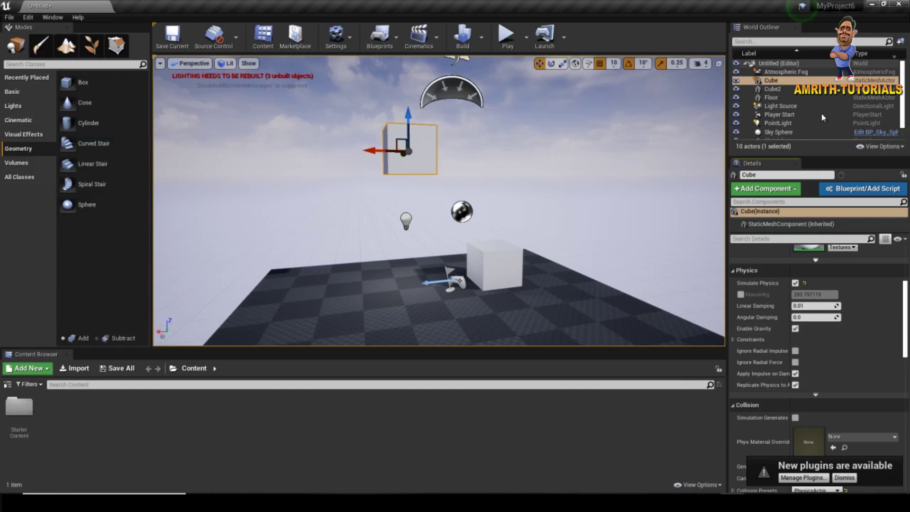
Step: Play the level in the editor, walk between the two white cubes, then end the session
click(504, 42)
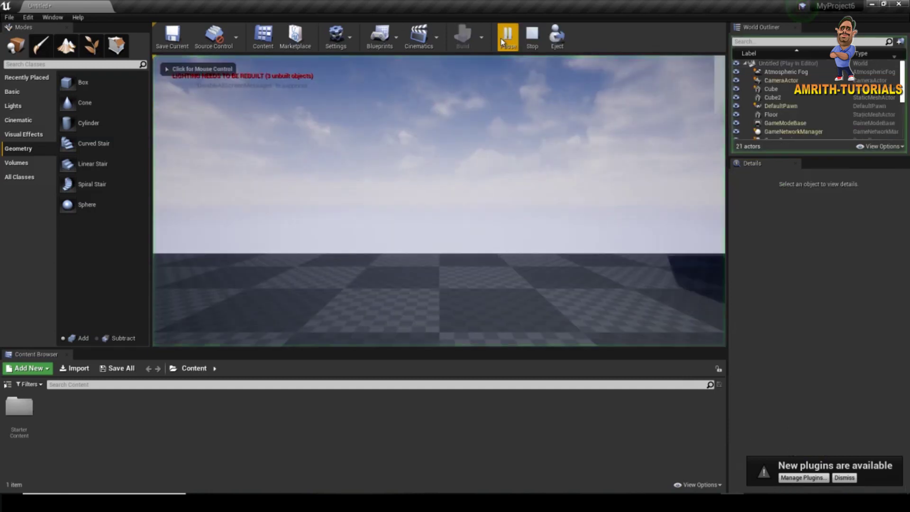
click(507, 203)
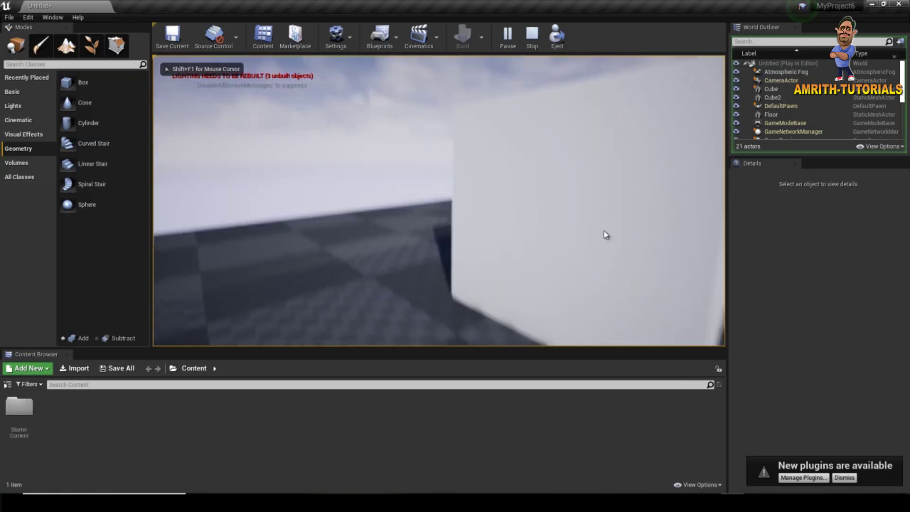
key(w)
key(s)
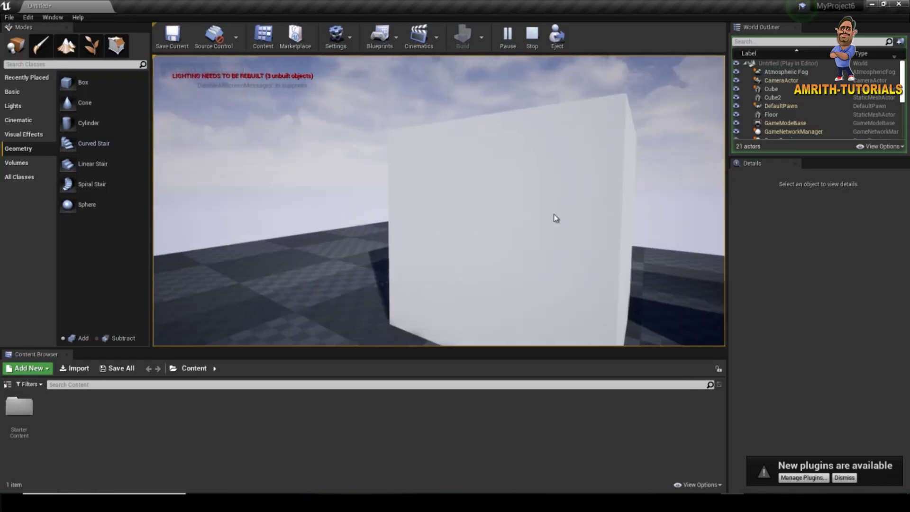
key(w)
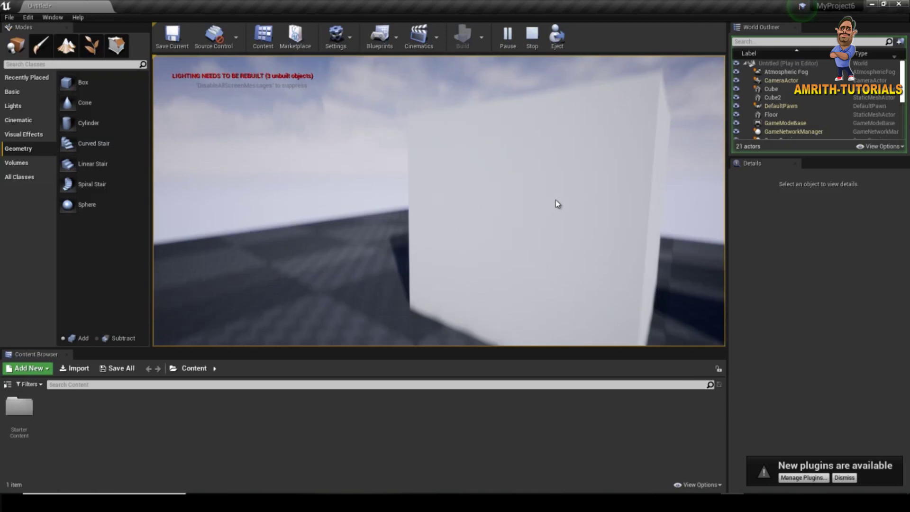
key(w)
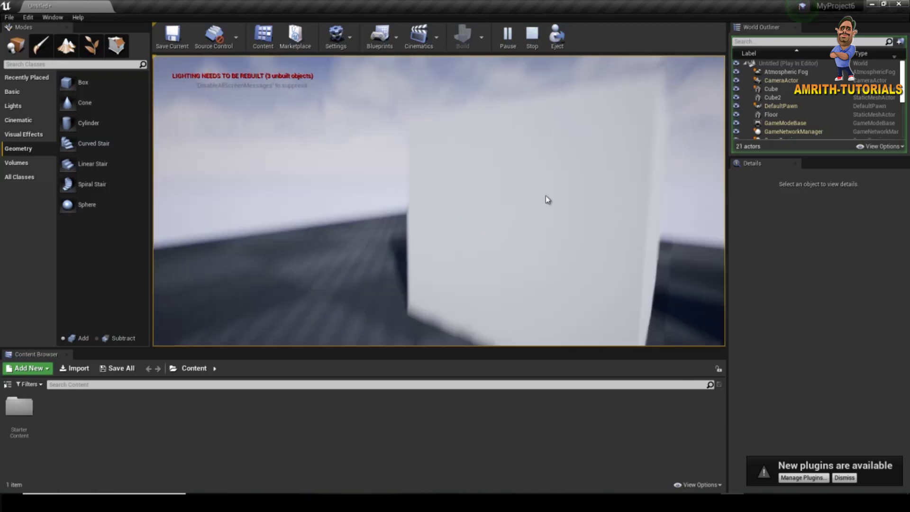
key(d)
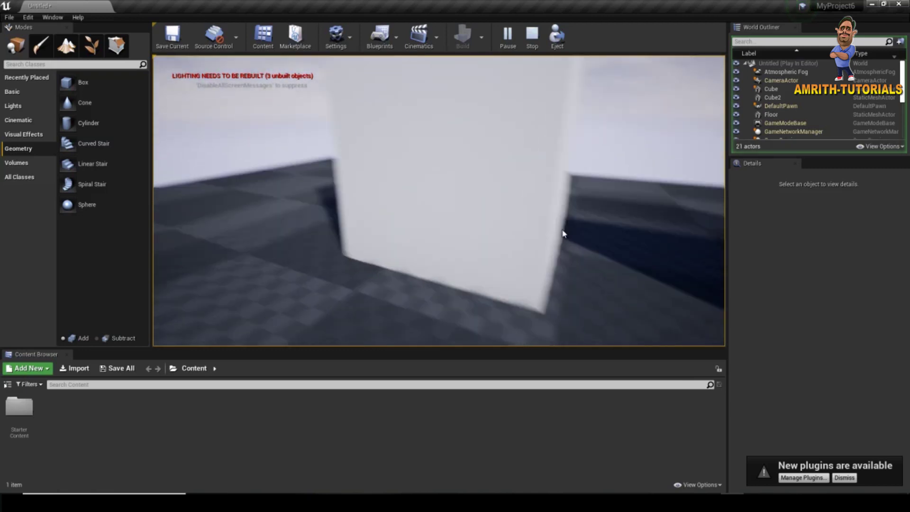
key(w)
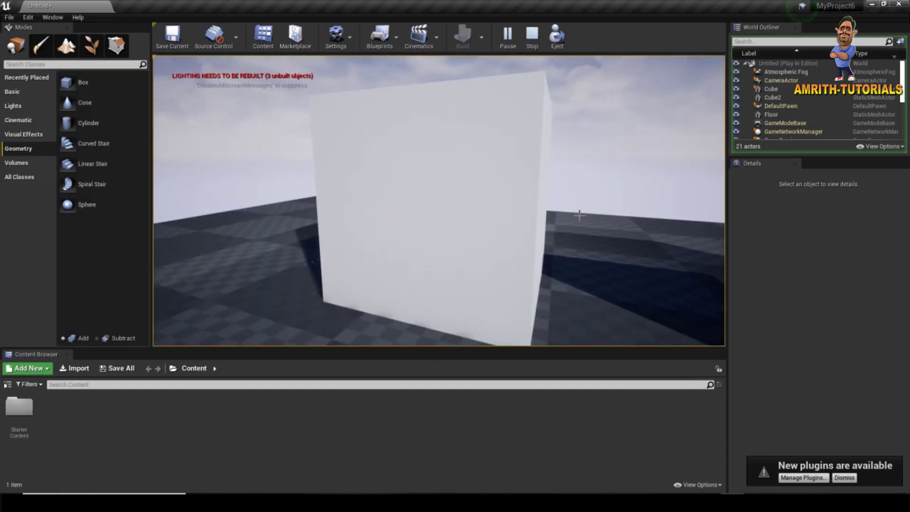
key(Escape)
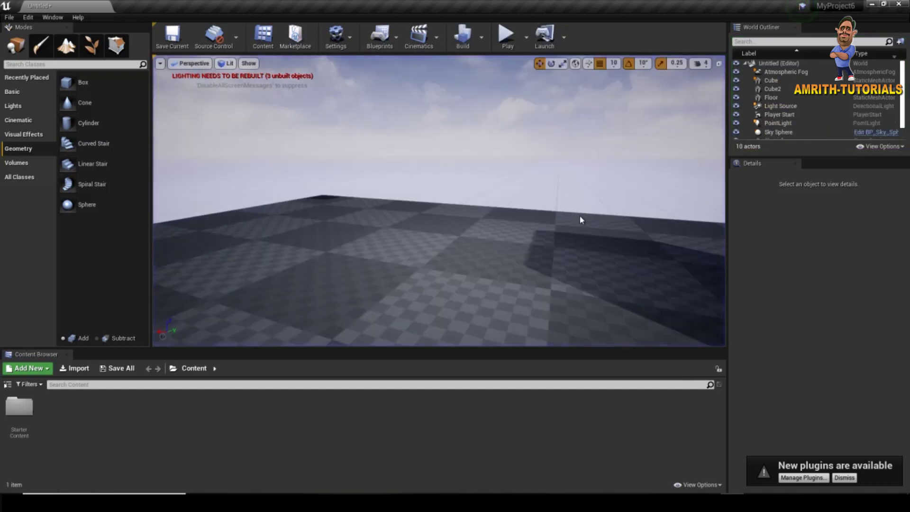
right_drag(608, 215, 515, 206)
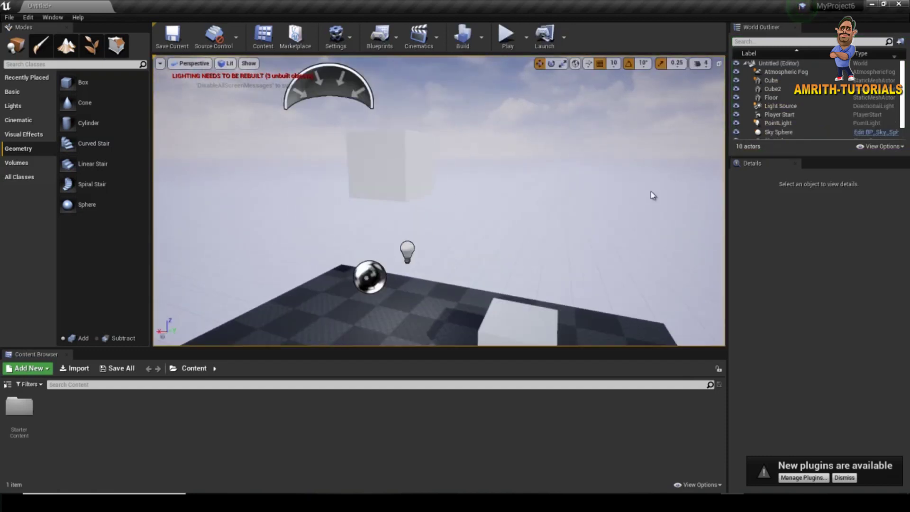
click(513, 203)
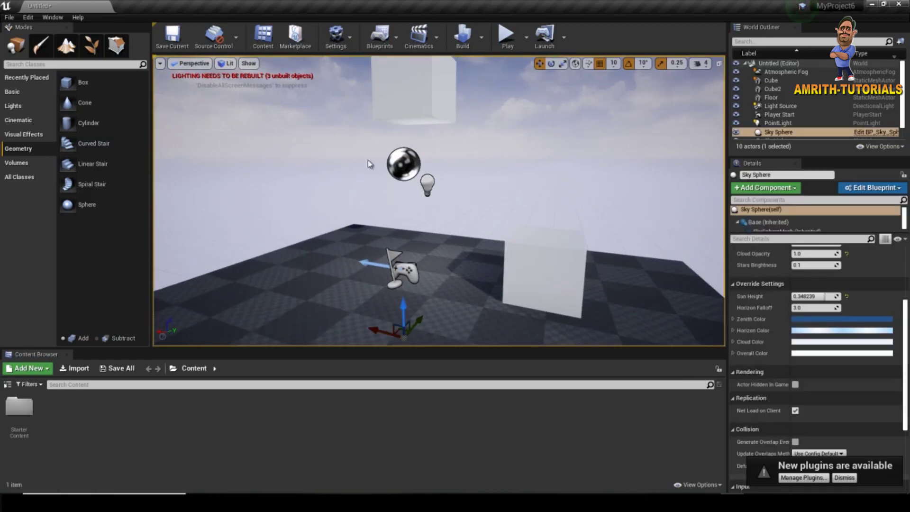
click(506, 34)
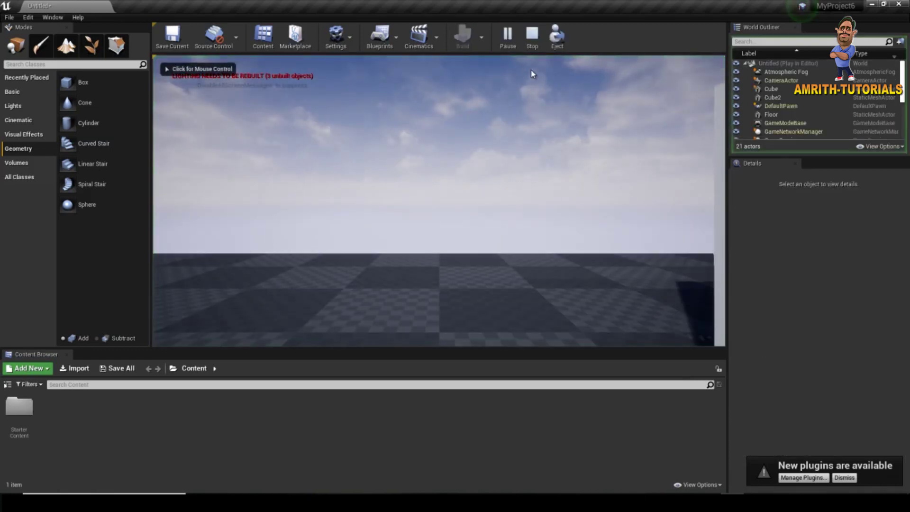
click(531, 46)
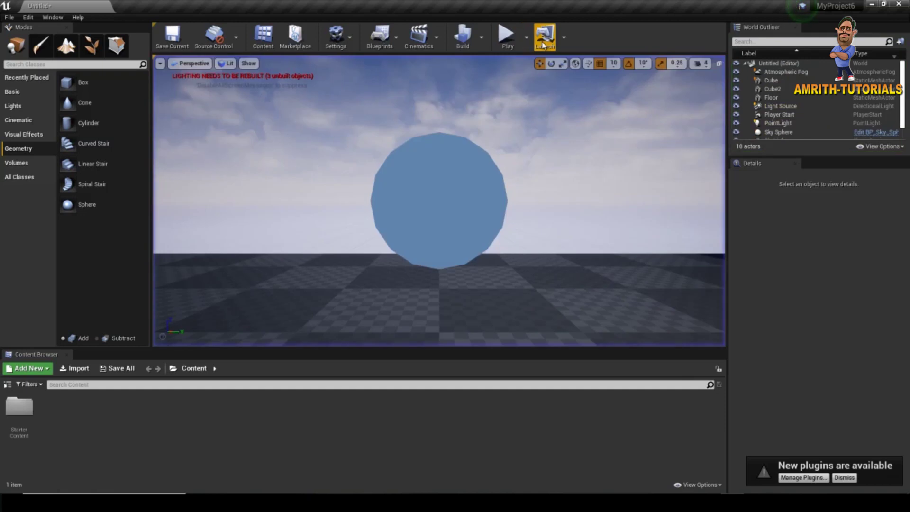
click(506, 35)
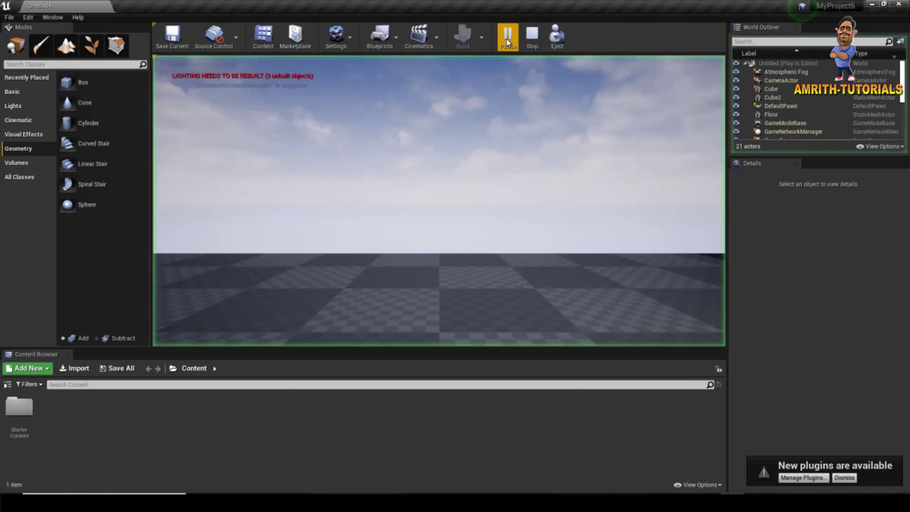
click(531, 42)
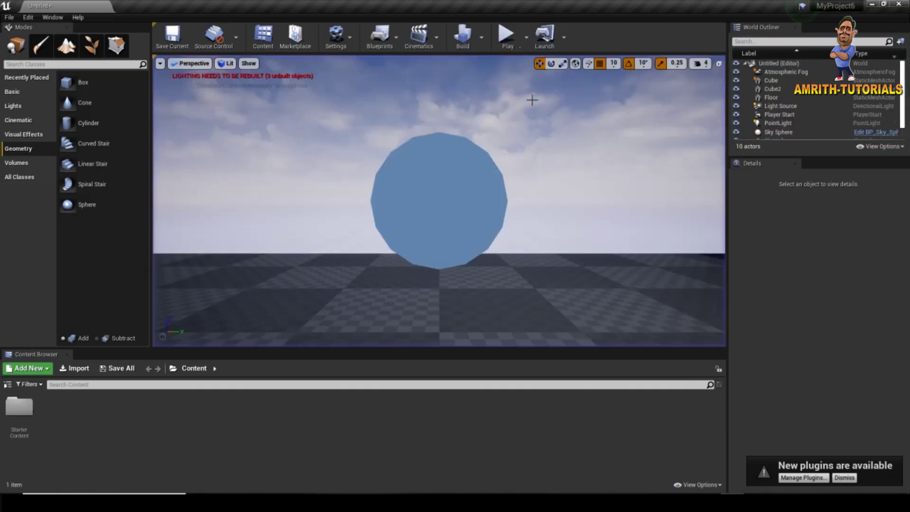
drag(502, 212, 598, 211)
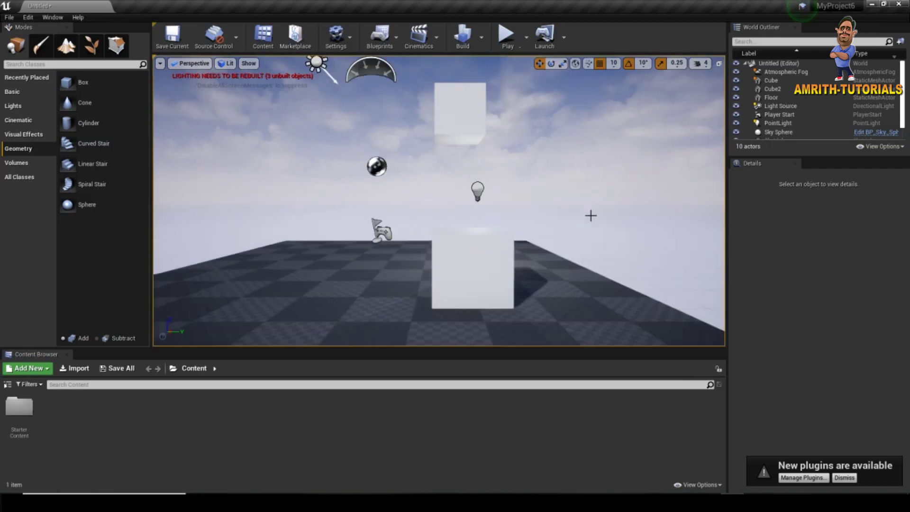
right_drag(597, 211, 601, 214)
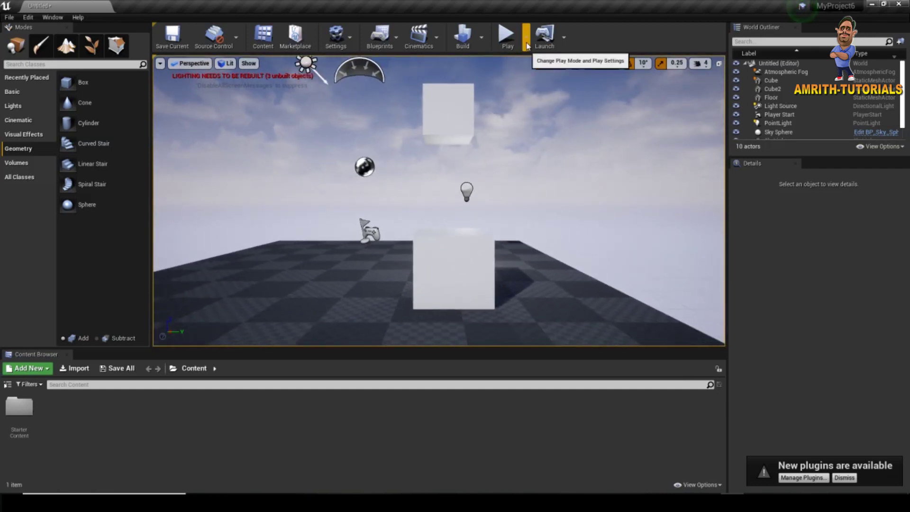
Step: Set the Play options to spawn the player at the current camera location
click(526, 42)
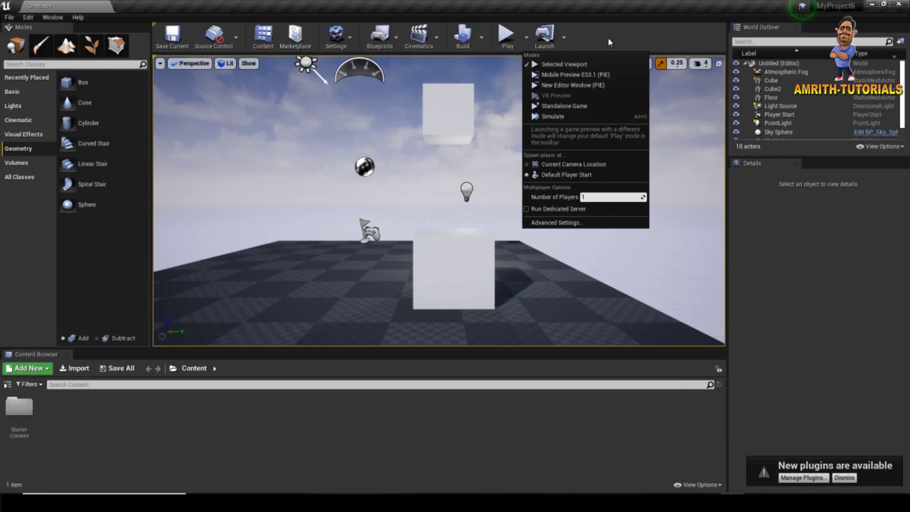
click(525, 42)
click(525, 43)
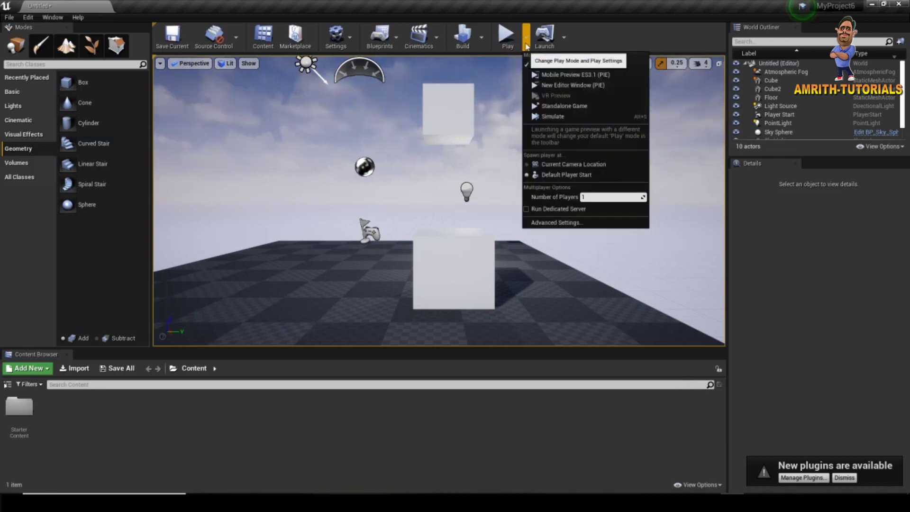
click(573, 164)
scroll(421, 242, up, 2)
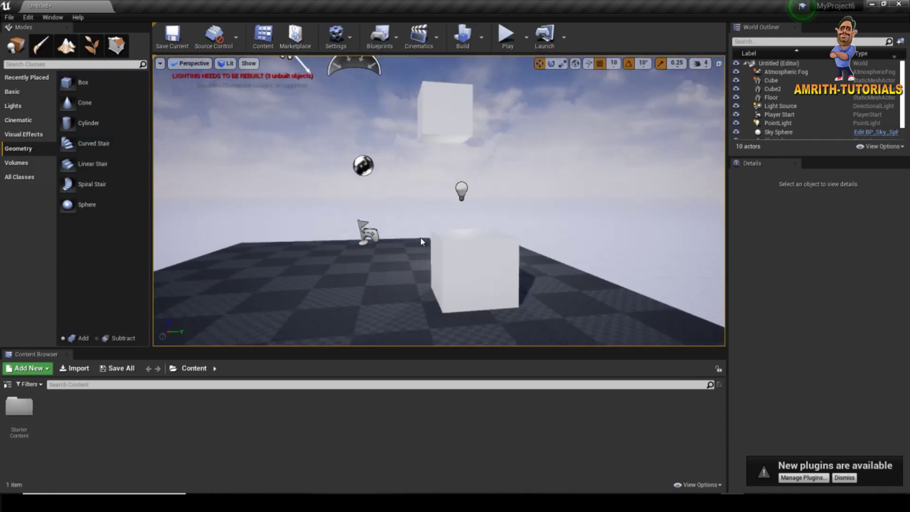
scroll(422, 242, down, 1)
scroll(446, 246, down, 1)
middle_drag(499, 260, 494, 91)
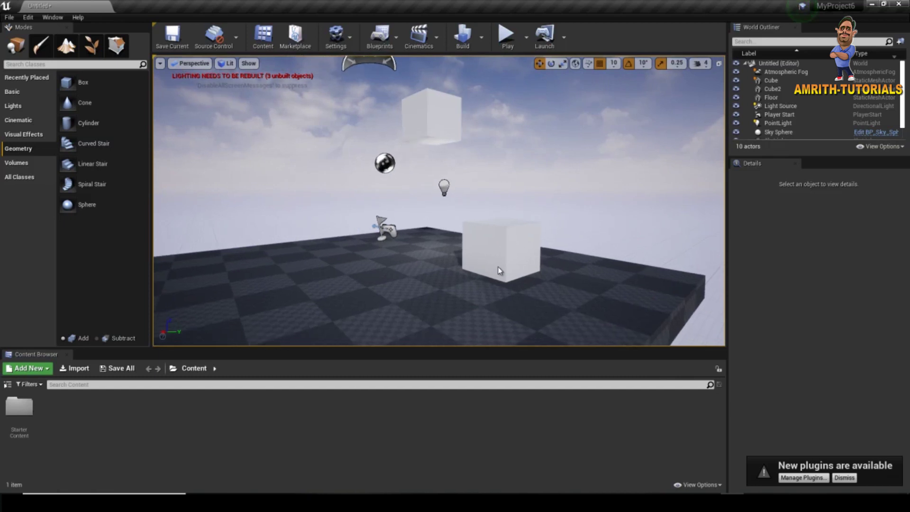
Step: Run a Simulate session with the raised cube dropping, then stop and return to editing
click(525, 40)
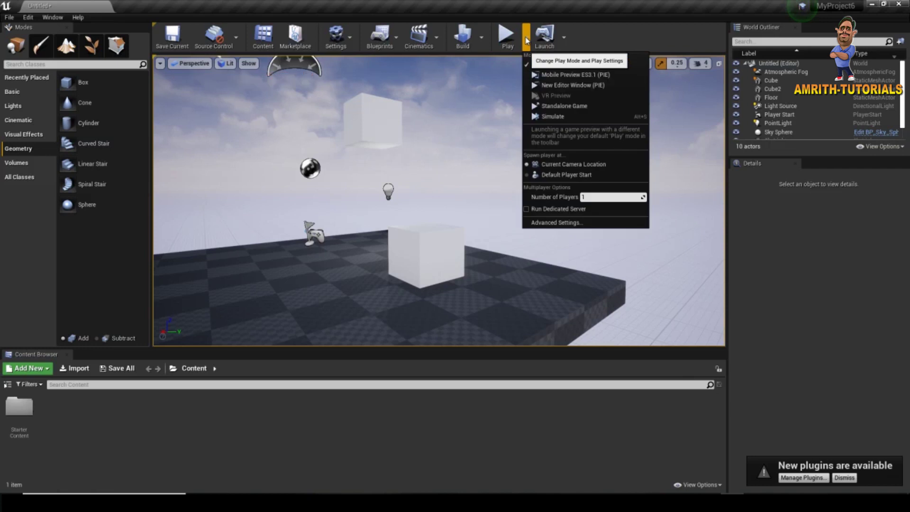
click(558, 118)
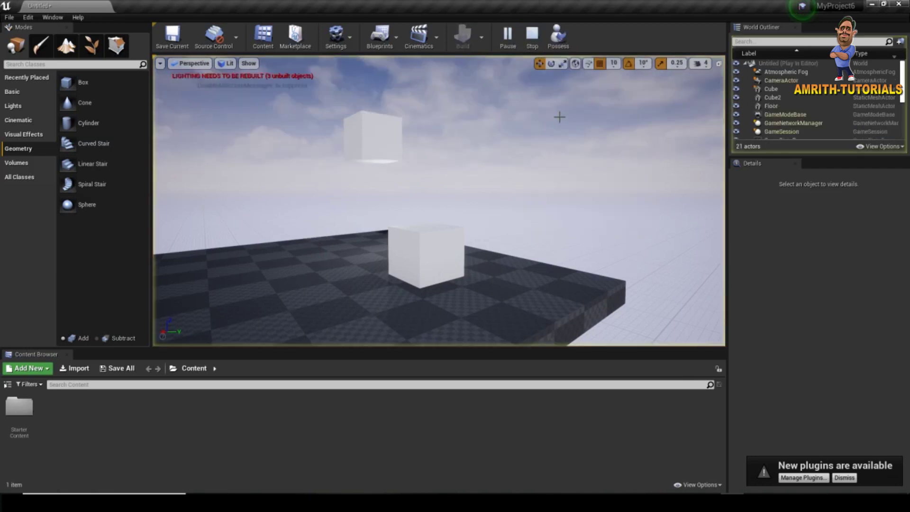
drag(406, 260, 489, 262)
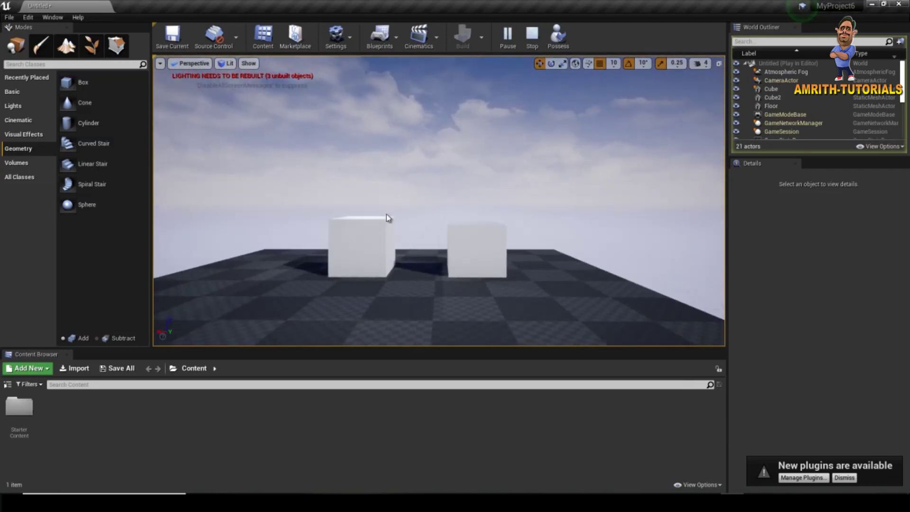
click(537, 45)
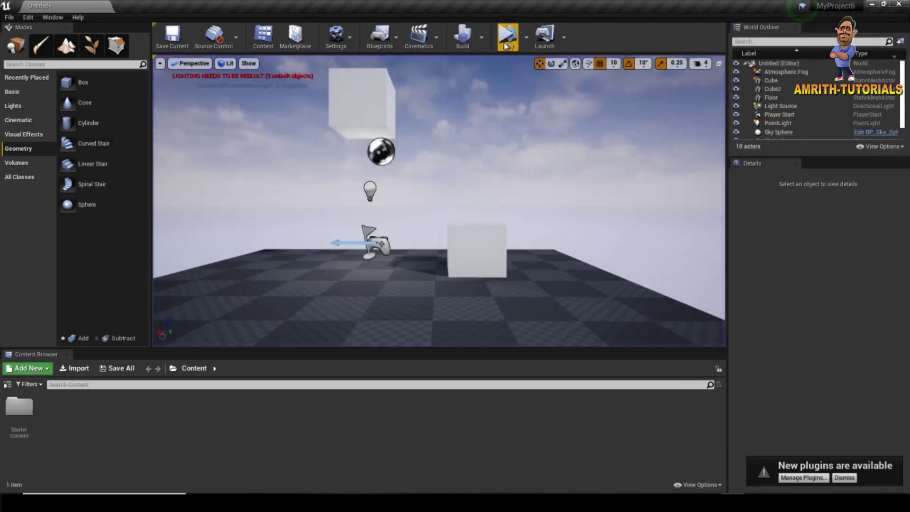
click(506, 43)
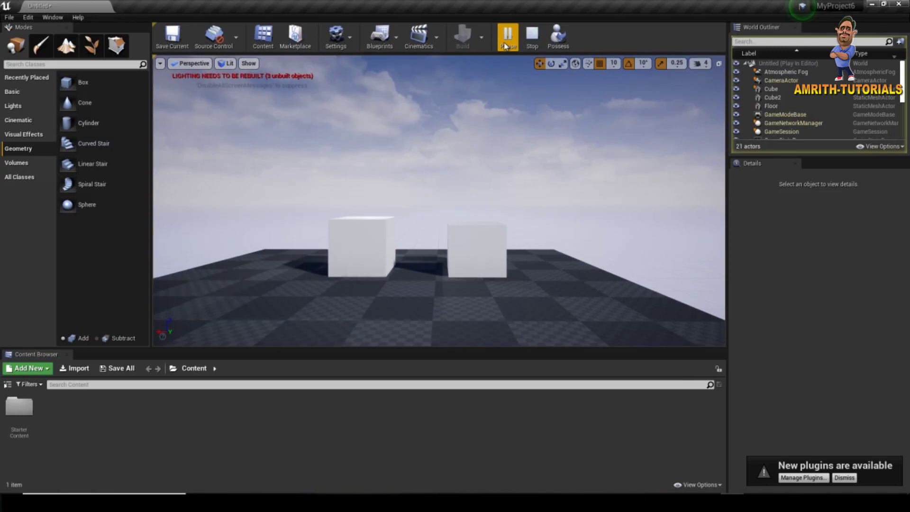
click(542, 48)
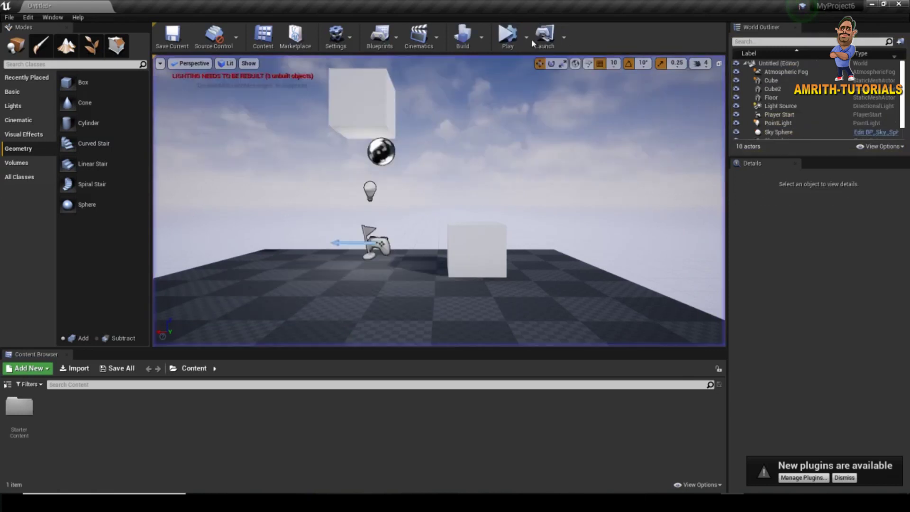
click(526, 37)
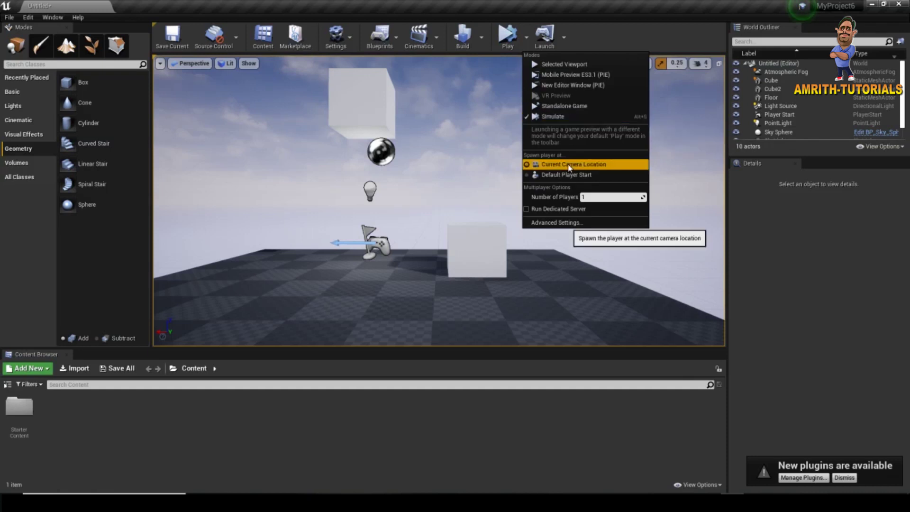
mouse_move(414, 177)
right_down()
mouse_move(506, 287)
mouse_move(387, 288)
right_up()
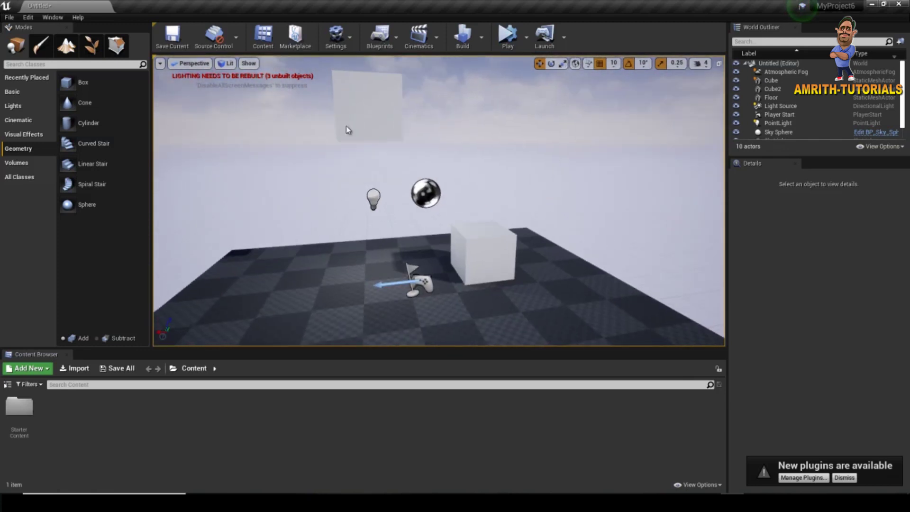
click(348, 129)
click(569, 91)
key(Escape)
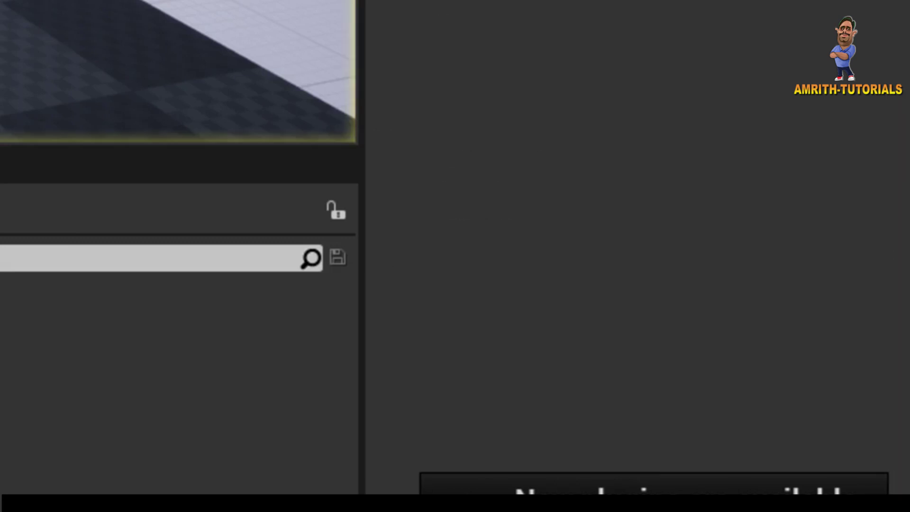
key(alt+s)
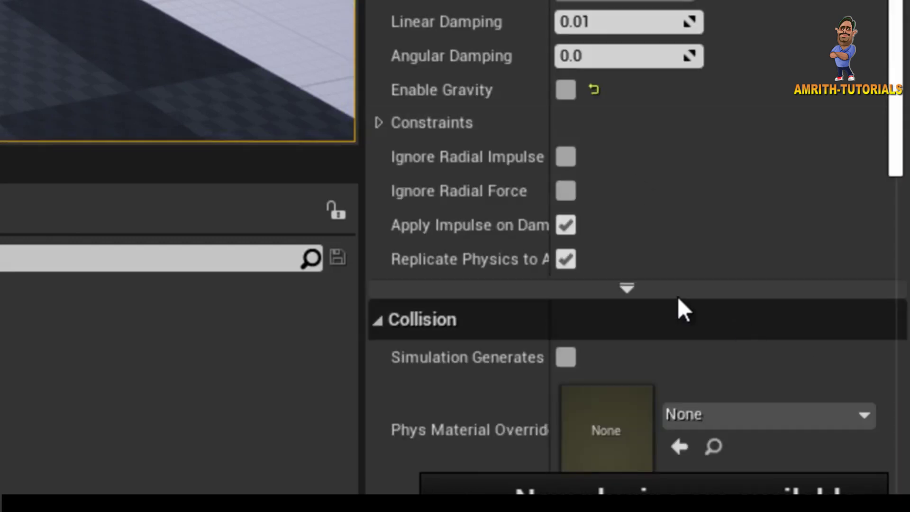
click(566, 91)
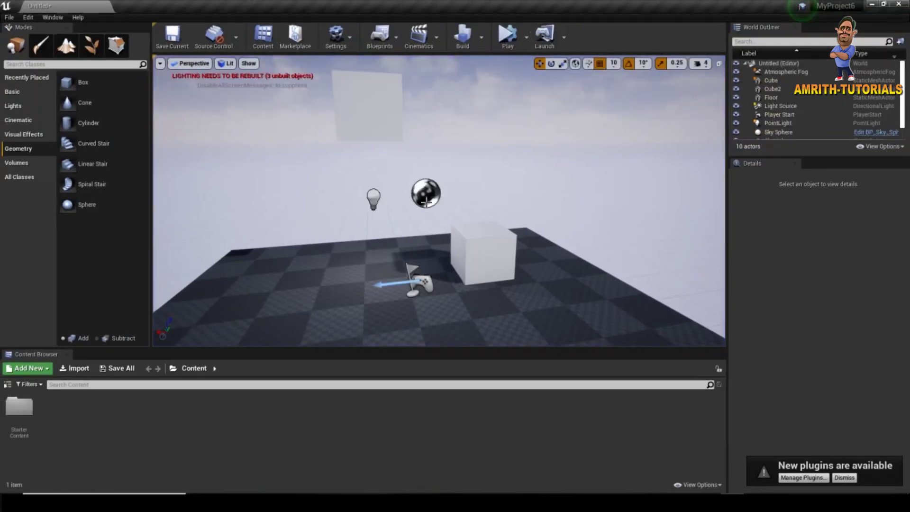
middle_drag(425, 201, 424, 209)
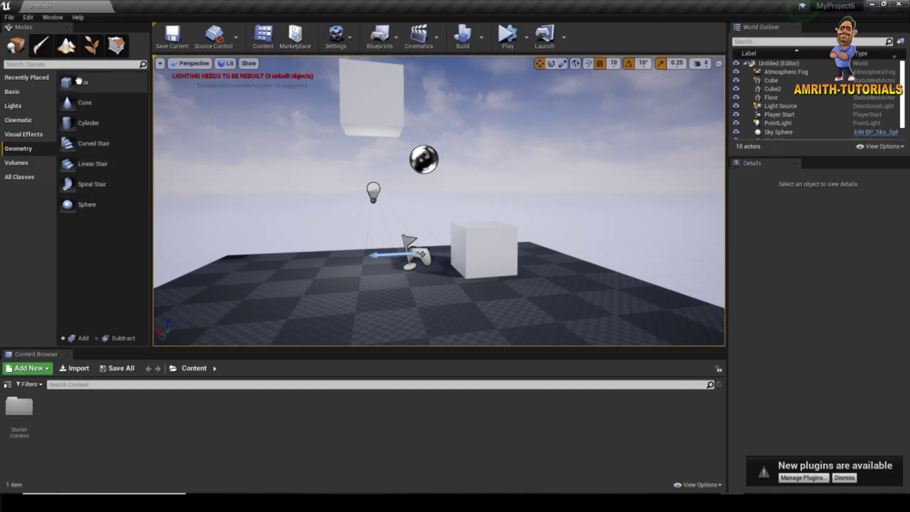
mouse_move(82, 190)
mouse_down()
mouse_move(278, 260)
mouse_move(359, 275)
mouse_up()
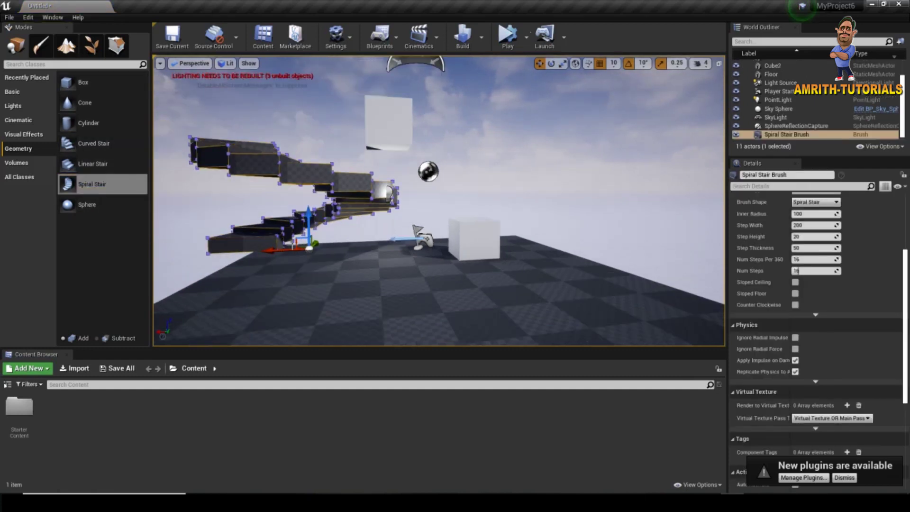
key(ctrl+z)
key(ctrl+z)
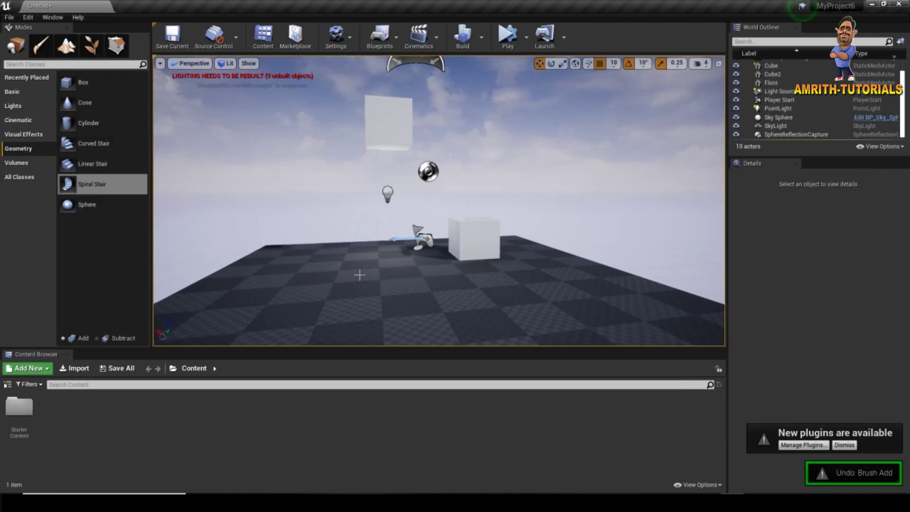
mouse_move(421, 270)
middle_down()
mouse_move(322, 239)
mouse_move(359, 278)
middle_up()
Step: Launch the Epic Games Launcher and go to its Marketplace store page
click(19, 407)
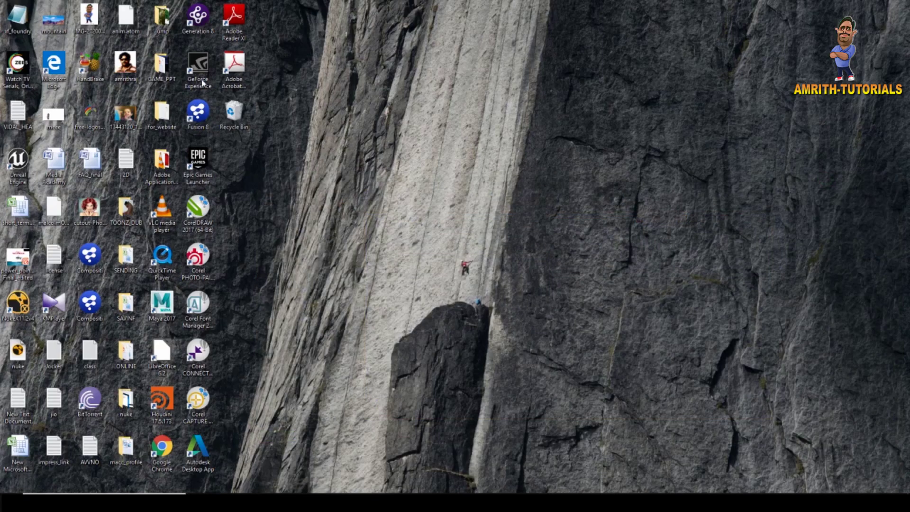
double_click(197, 163)
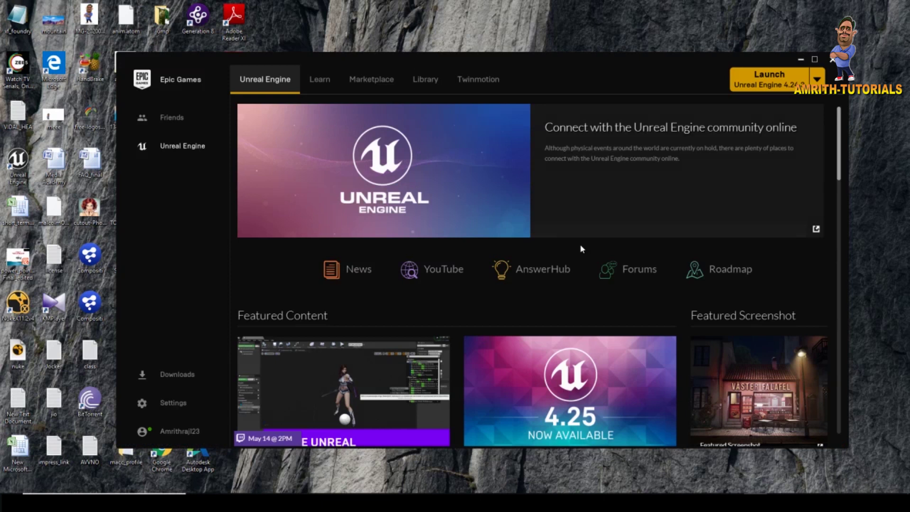
click(379, 84)
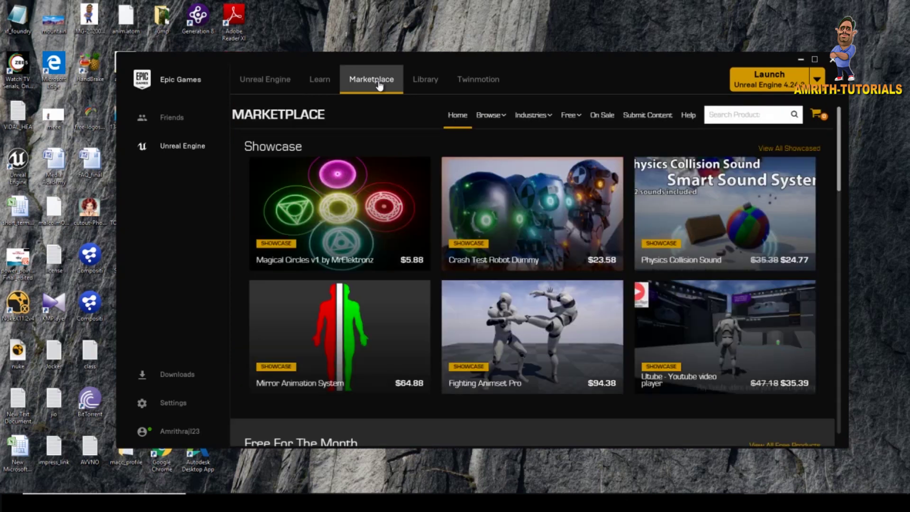
Step: Scroll through the Marketplace listings and trim the search box text
scroll(531, 301, down, 3)
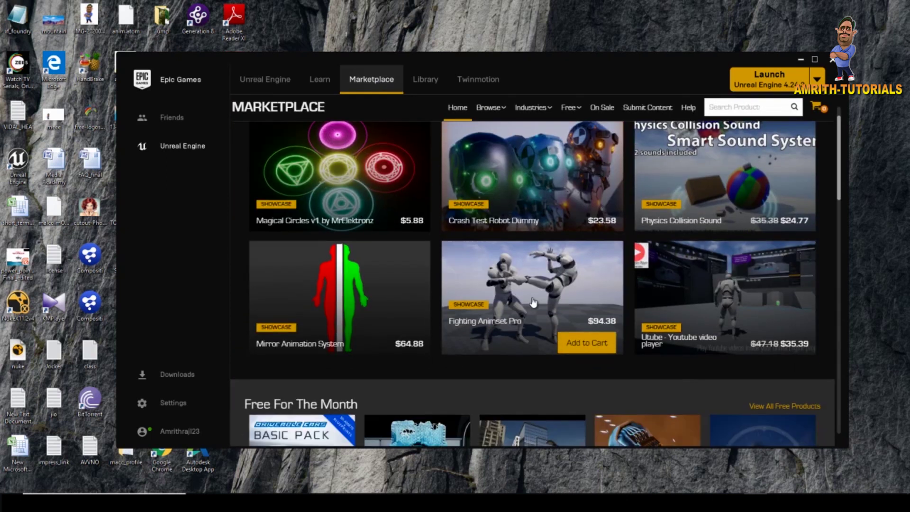
scroll(528, 298, up, 3)
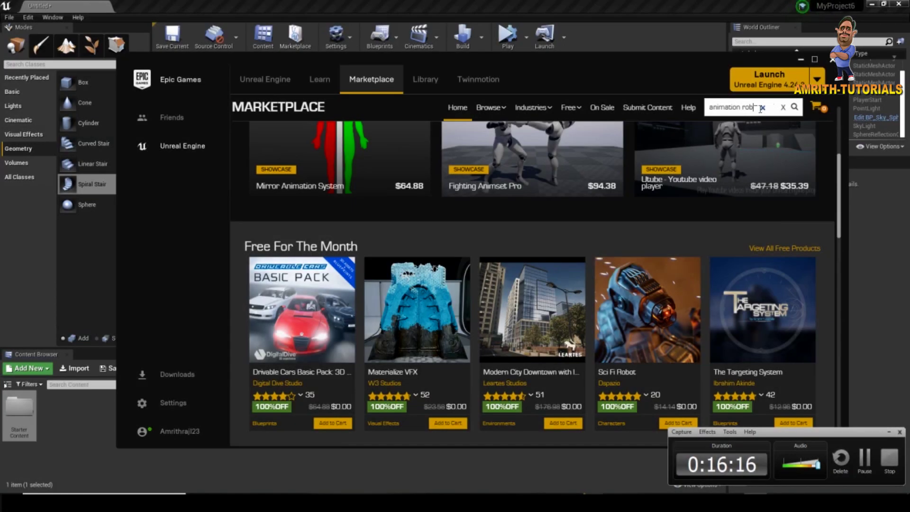
scroll(760, 109, up, 4)
key(BackSpace)
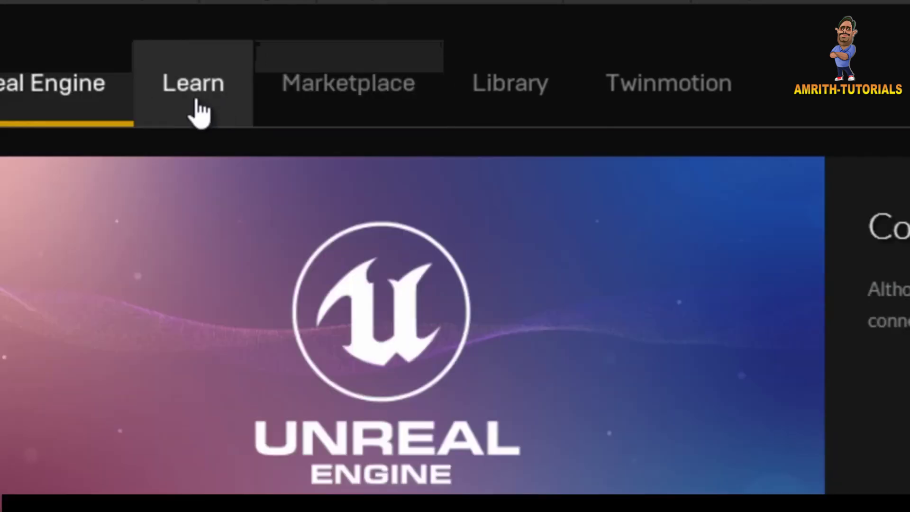
Step: Search the Marketplace for 'animation starter pack' and open the Animation Starter Pack page
click(252, 127)
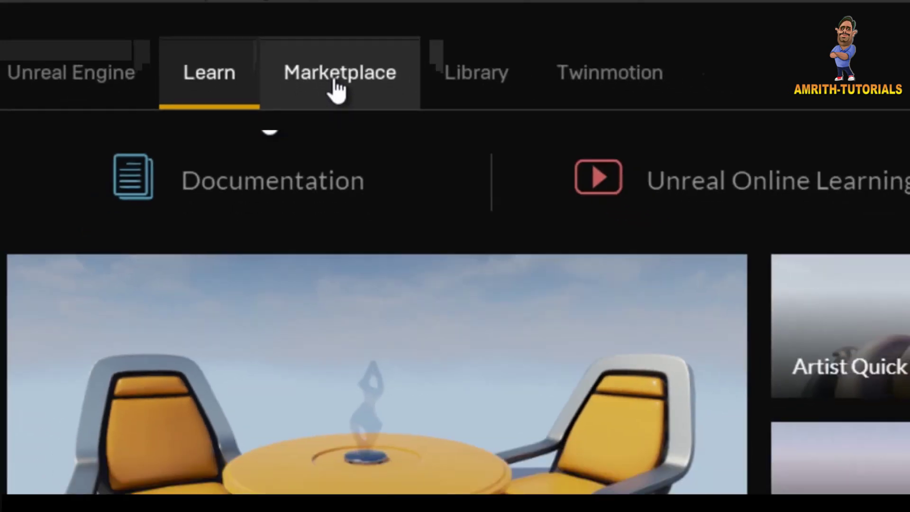
click(344, 103)
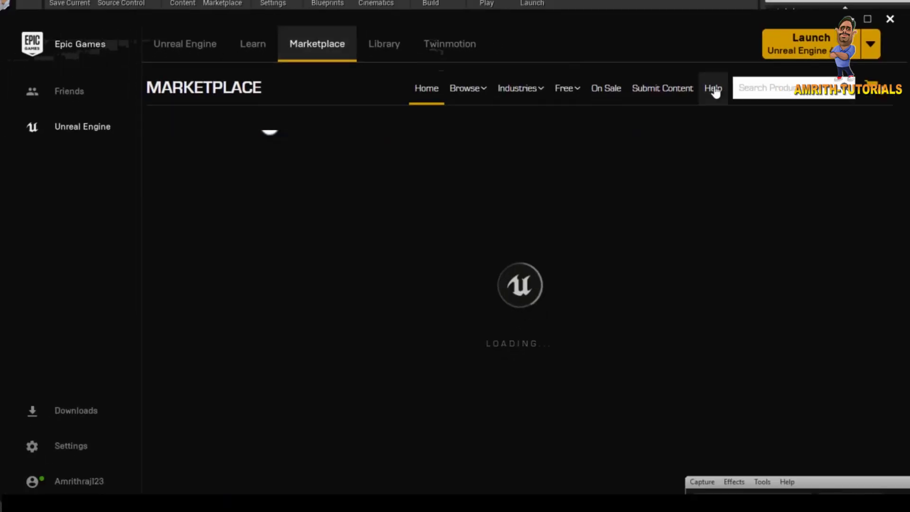
click(766, 89)
text(animatio)
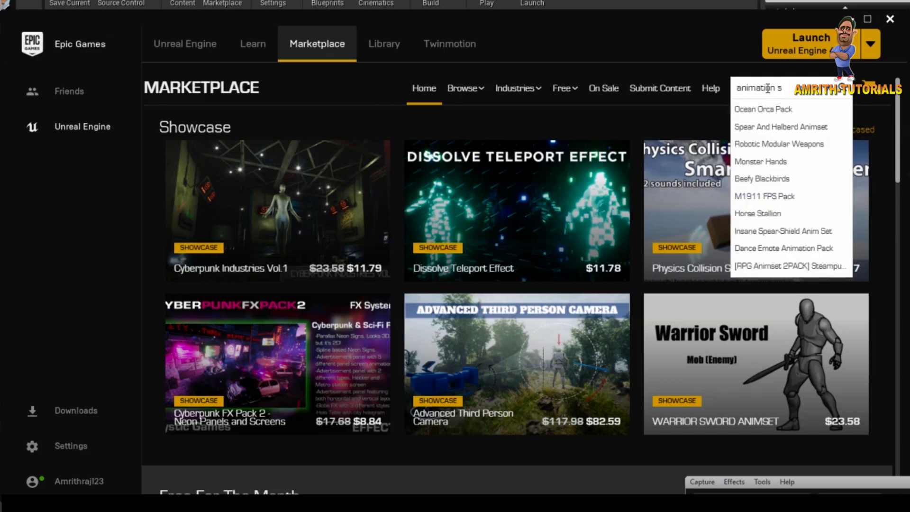
text(n starter pac)
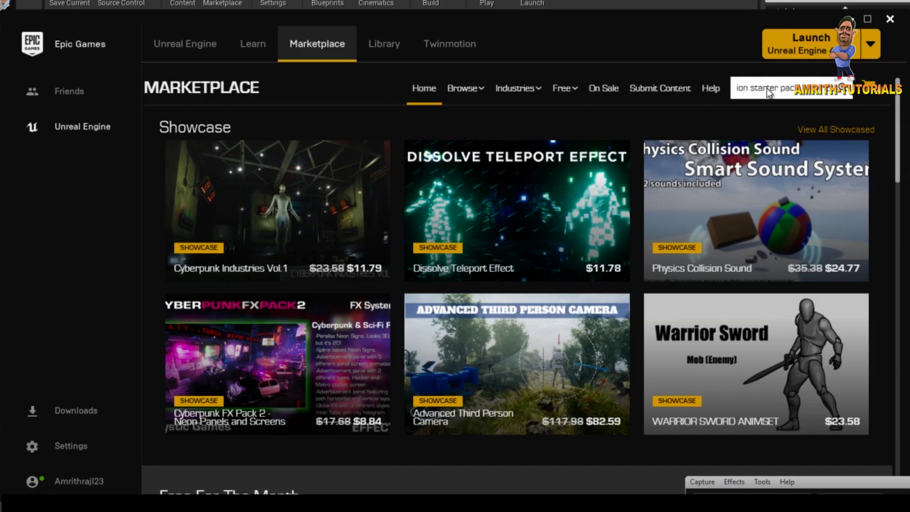
click(768, 88)
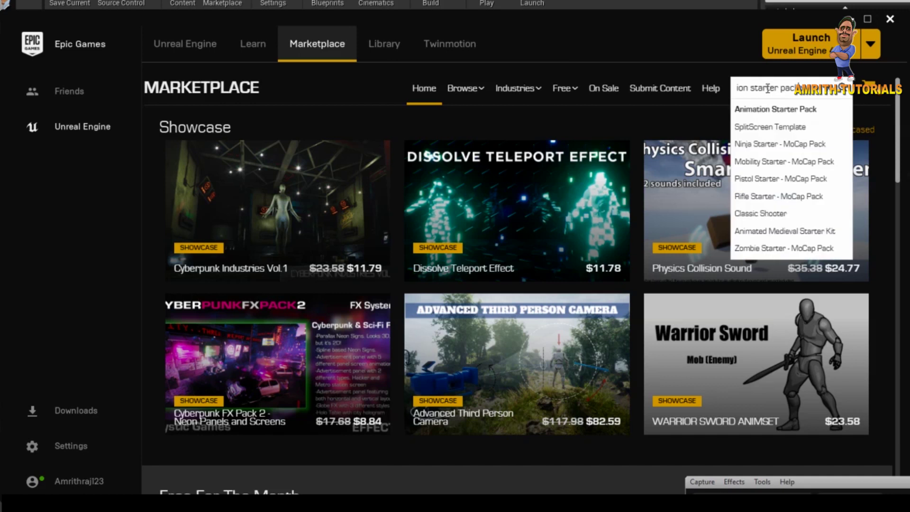
click(782, 110)
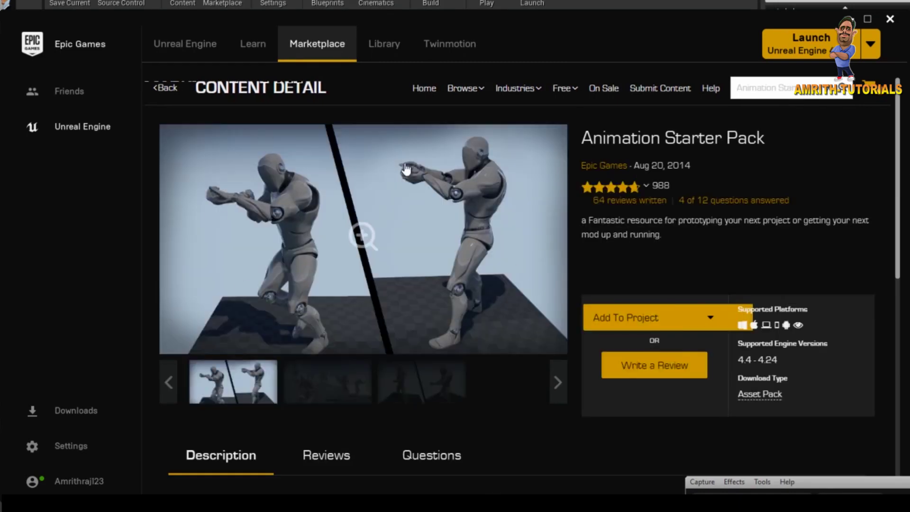
Step: Add the Animation Starter Pack to the MyProject6 project from its product page
click(643, 316)
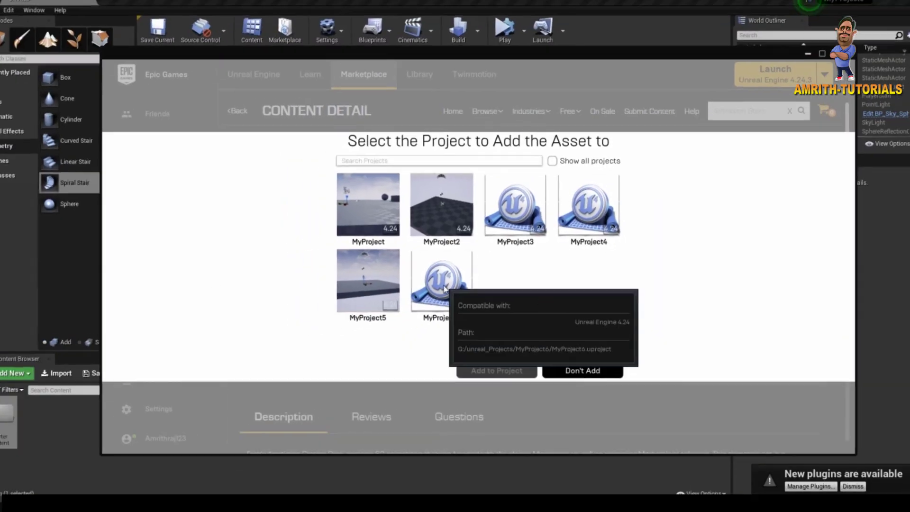
click(447, 295)
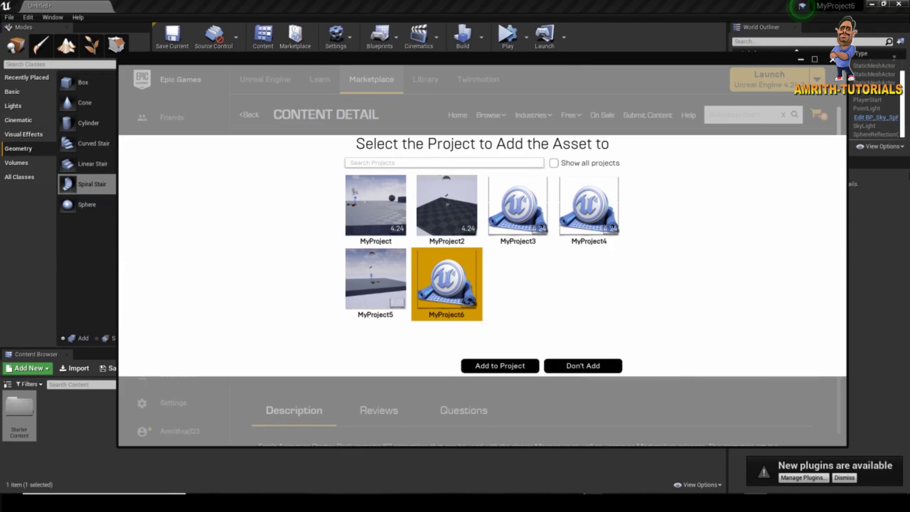
click(511, 369)
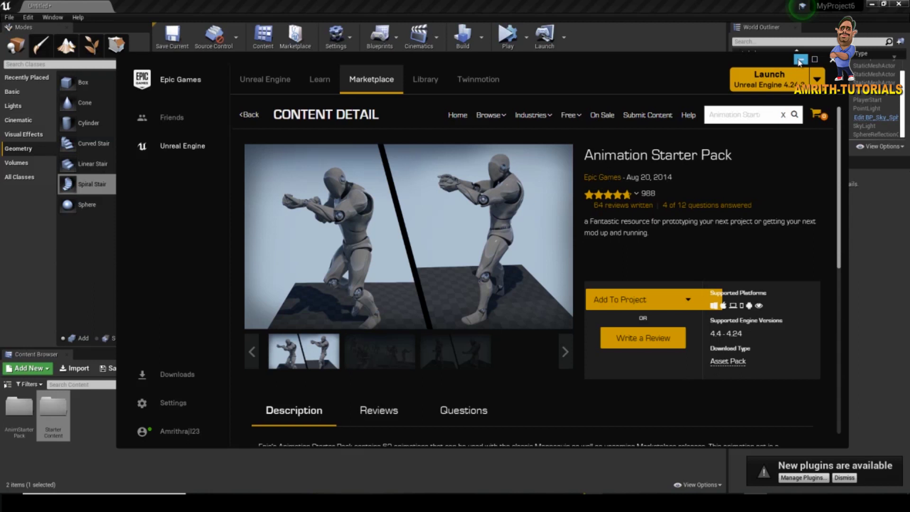
Step: Back in the editor, browse AnimStarterPack > UE4_Mannequin > Mesh in the Content Browser
click(800, 60)
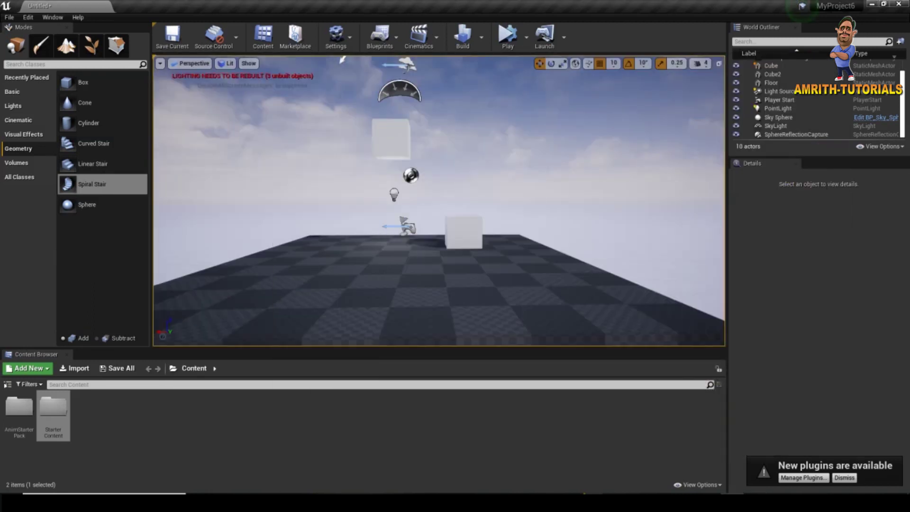
double_click(19, 408)
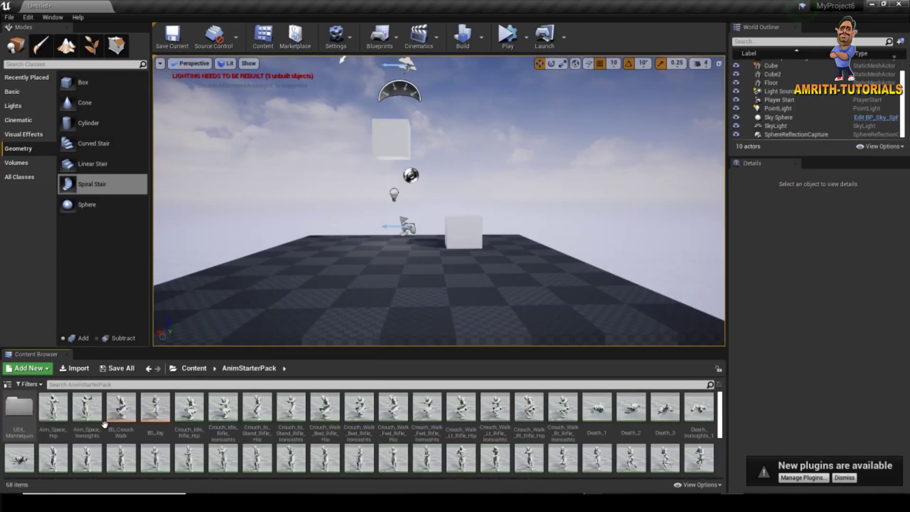
scroll(481, 437, down, 2)
scroll(432, 440, up, 2)
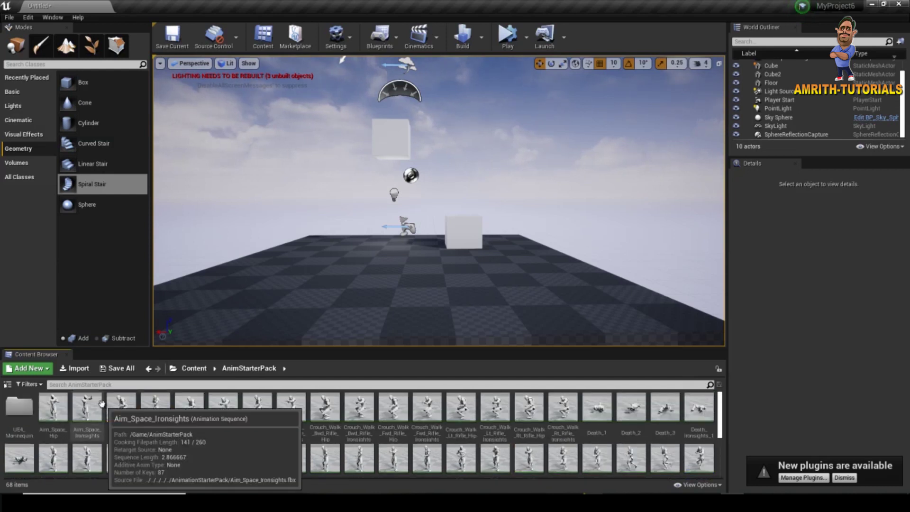
scroll(100, 408, down, 1)
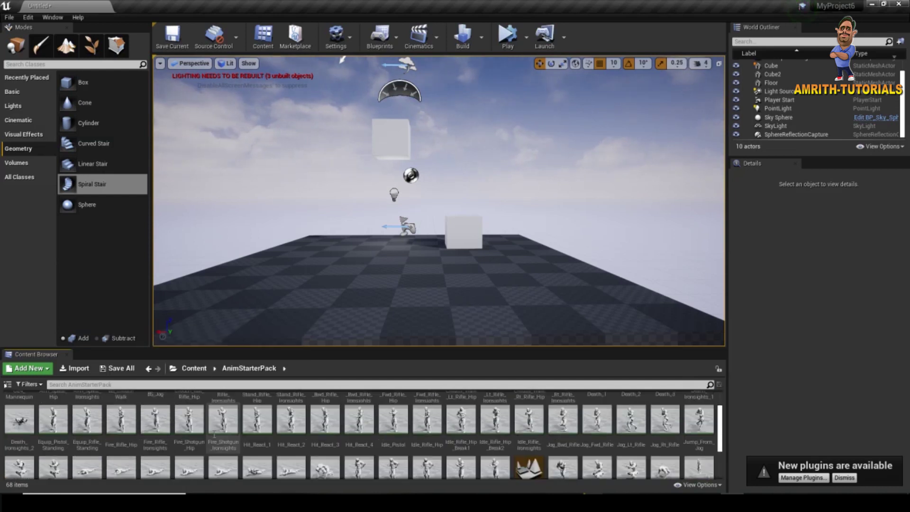
scroll(75, 411, up, 1)
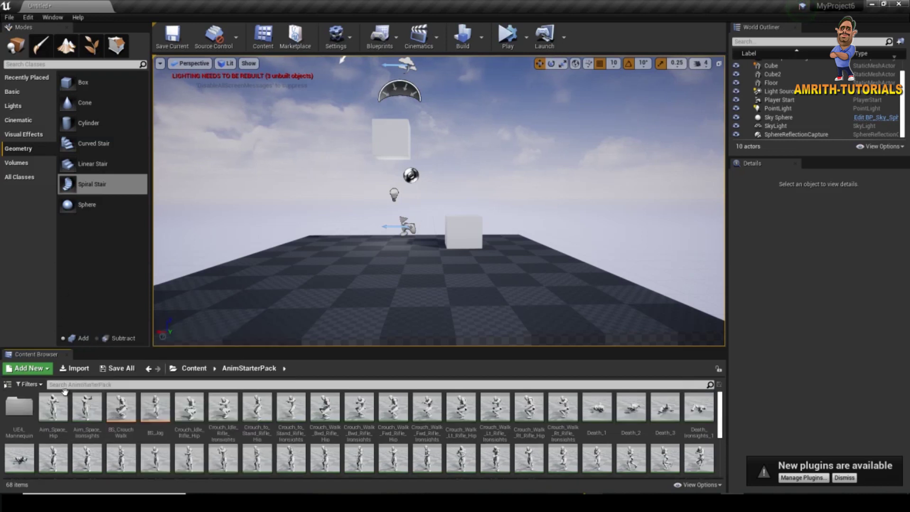
double_click(17, 413)
click(45, 415)
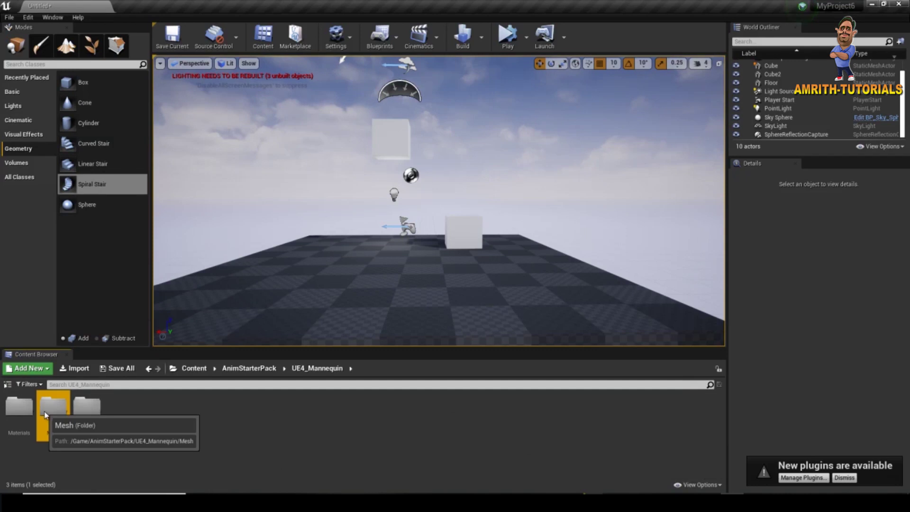
double_click(46, 415)
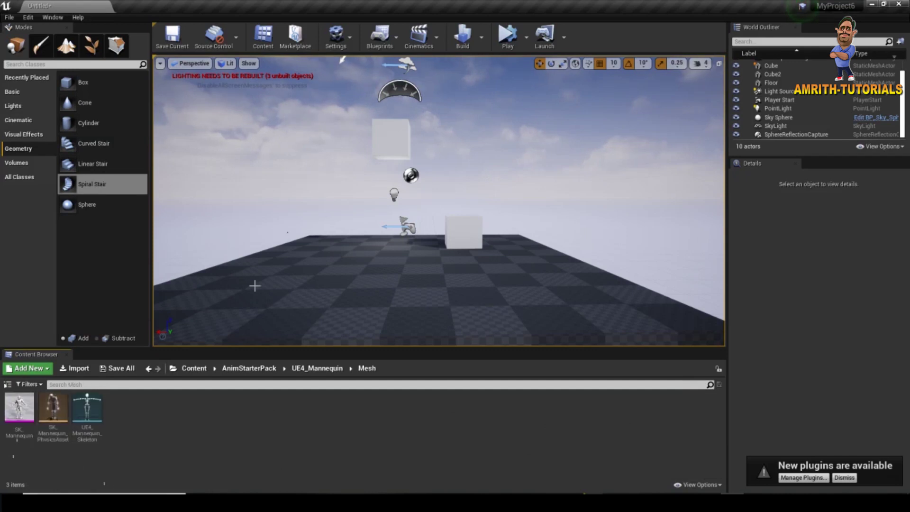
Step: Drop an SK_Mannequin onto the level's floor and orbit around it
right_drag(254, 285, 203, 347)
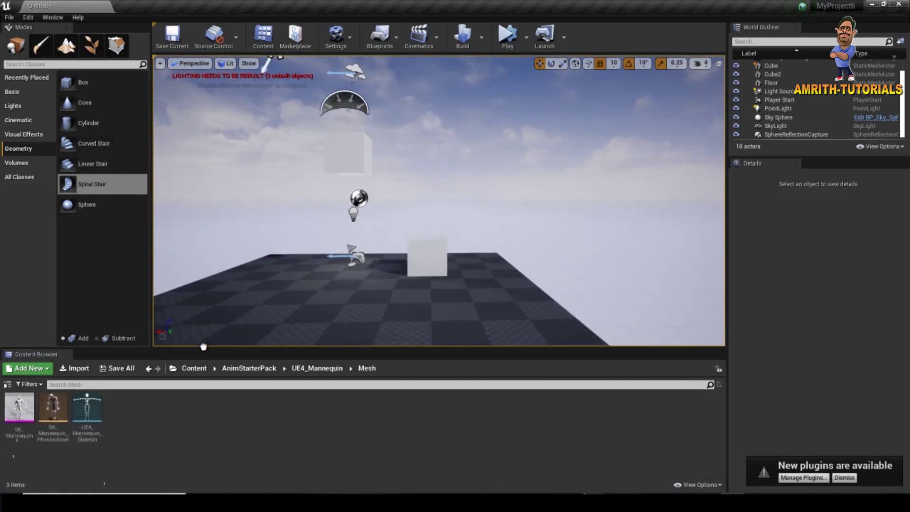
drag(19, 409, 329, 279)
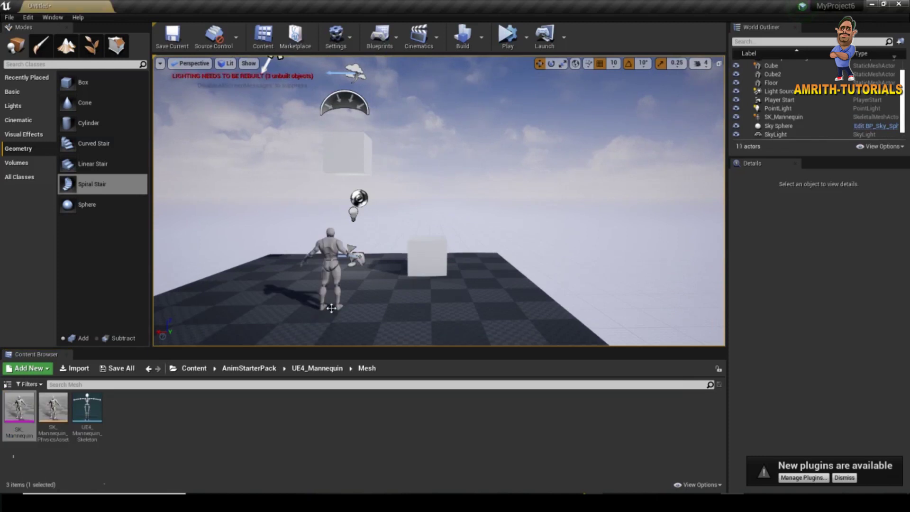
key(f)
mouse_move(352, 308)
alt+mouse_down()
mouse_move(576, 258)
mouse_move(601, 308)
alt+mouse_up()
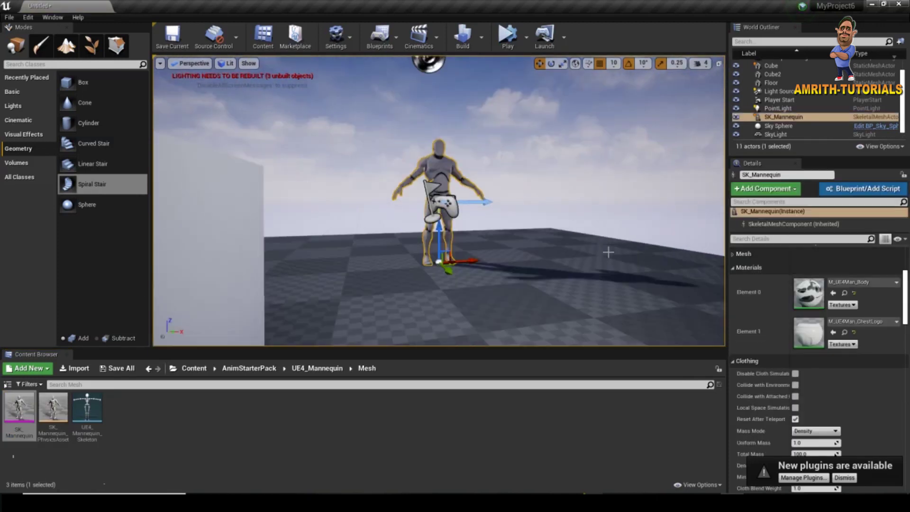
alt+right_drag(601, 308, 594, 252)
alt+drag(594, 252, 633, 260)
alt+drag(509, 215, 617, 249)
Step: Shift the mannequin a little to the right along the floor
scroll(617, 248, up, 10)
key(f)
scroll(634, 252, down, 3)
scroll(609, 256, down, 2)
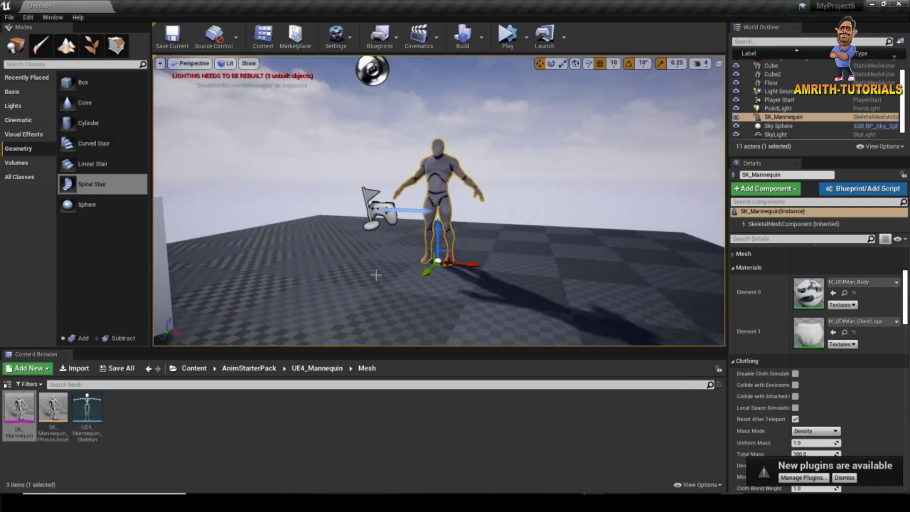
drag(465, 264, 524, 279)
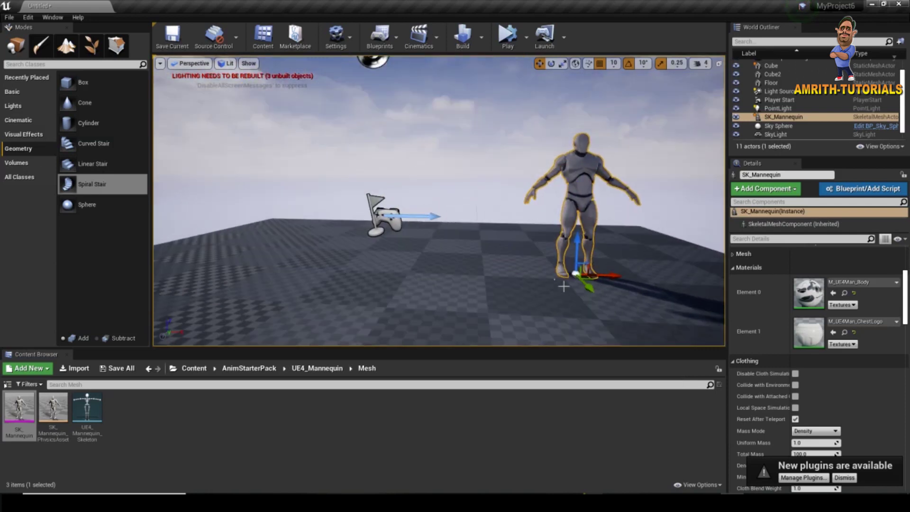
key(f)
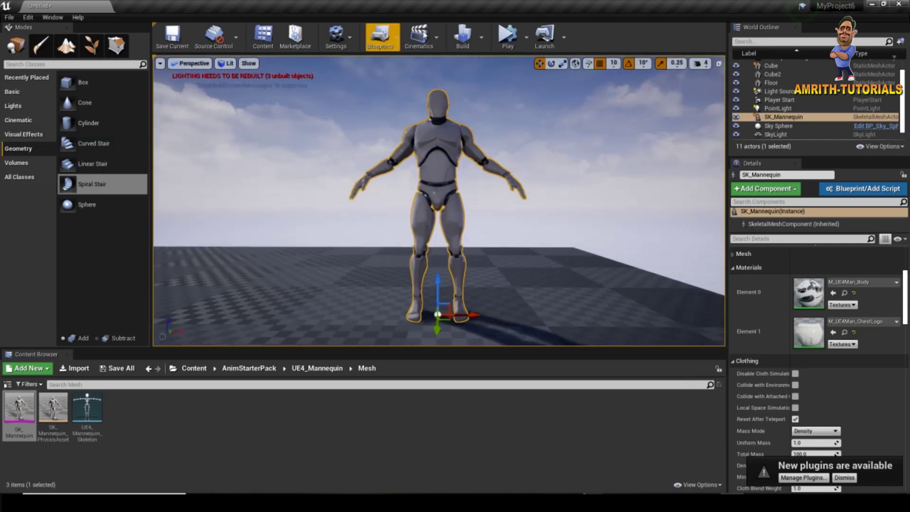
Step: Run a quick simulation, stop it, and select the SK_Mannequin
click(507, 42)
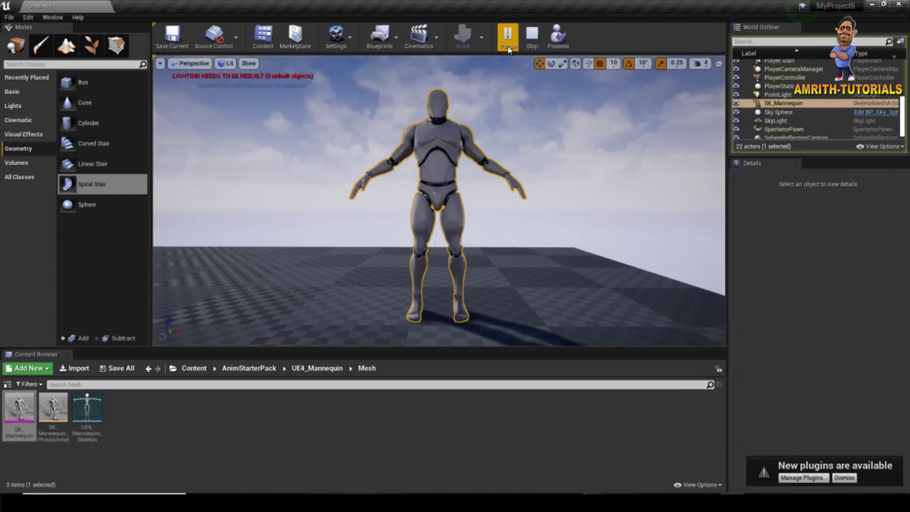
click(532, 37)
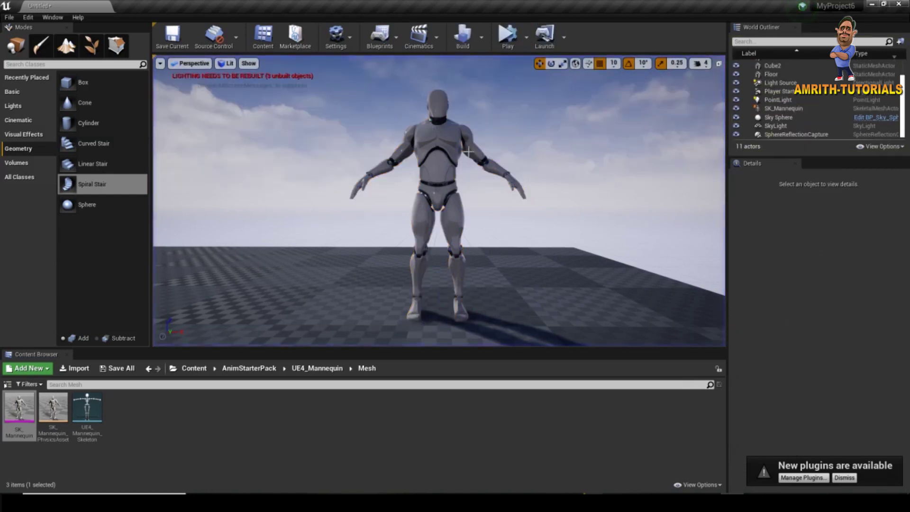
click(425, 194)
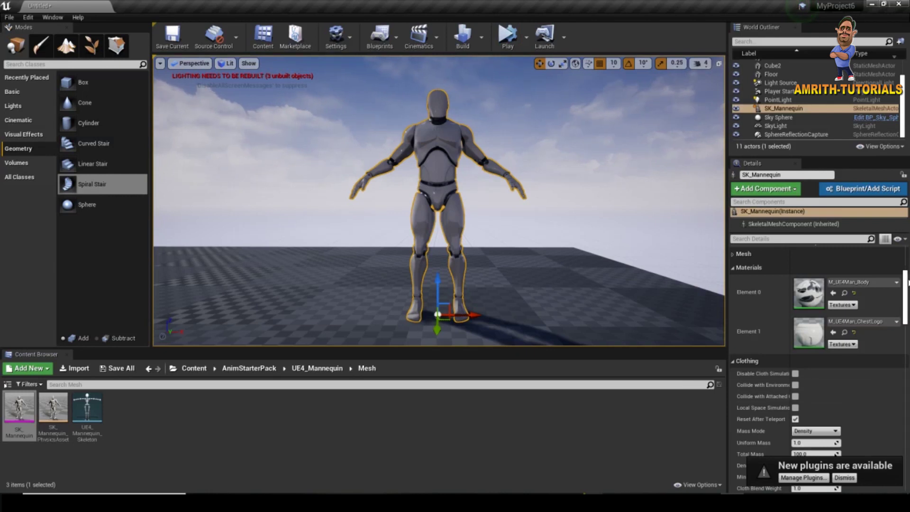
Step: Scroll the Details panel up past Clothing and Materials to the Animation section
drag(906, 299, 905, 339)
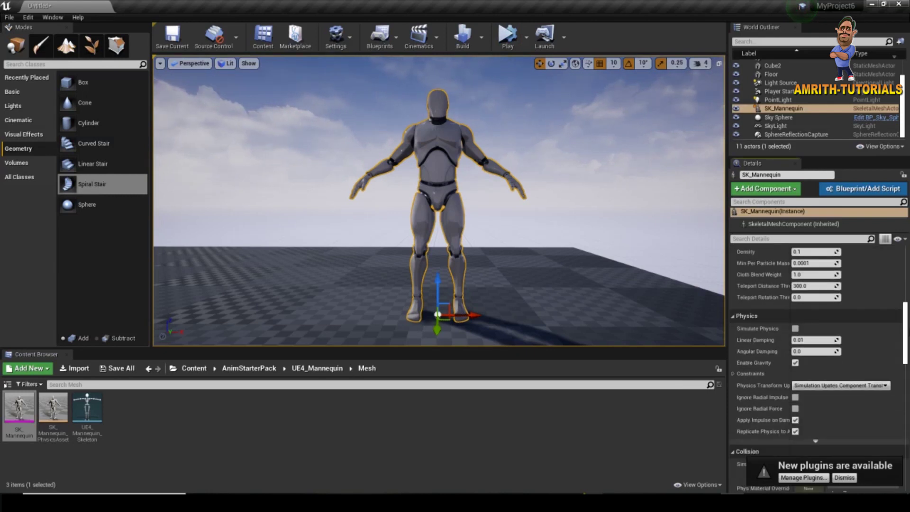
scroll(815, 355, down, 2)
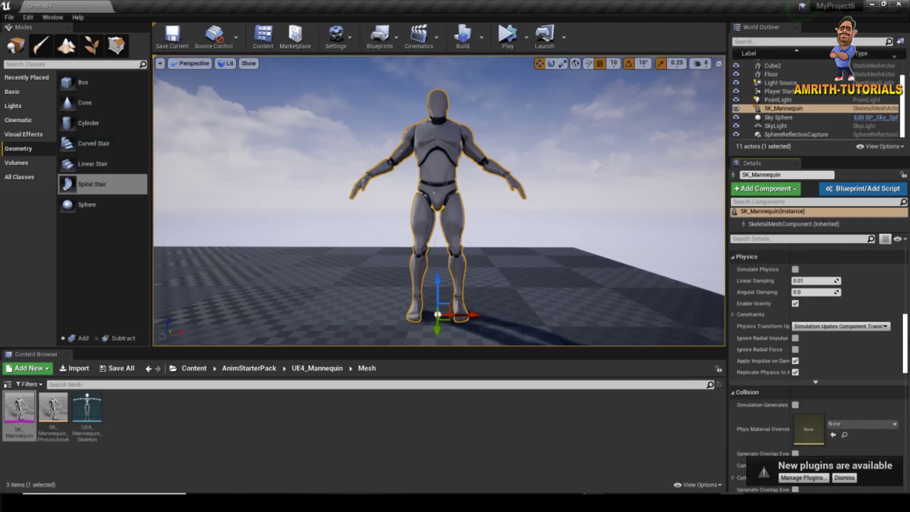
scroll(815, 332, up, 2)
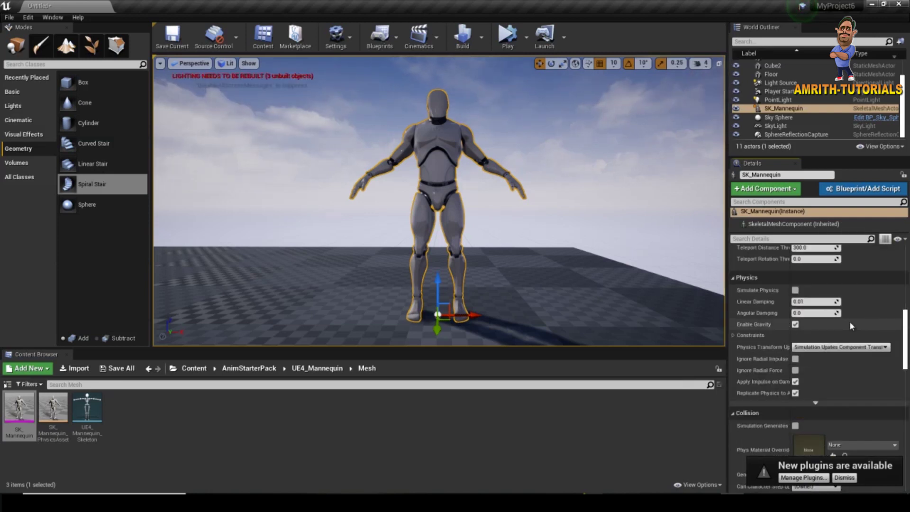
scroll(886, 317, up, 4)
scroll(887, 317, up, 4)
scroll(888, 317, up, 5)
scroll(889, 318, up, 4)
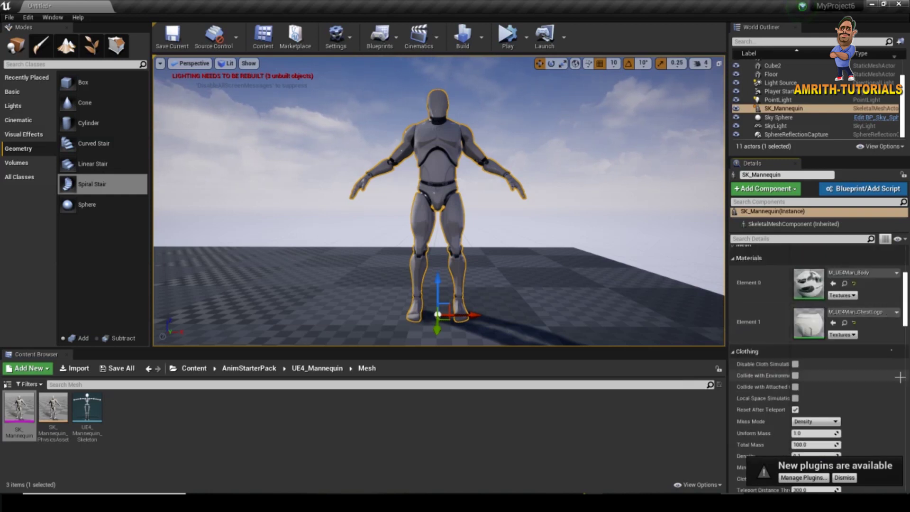
scroll(893, 351, up, 4)
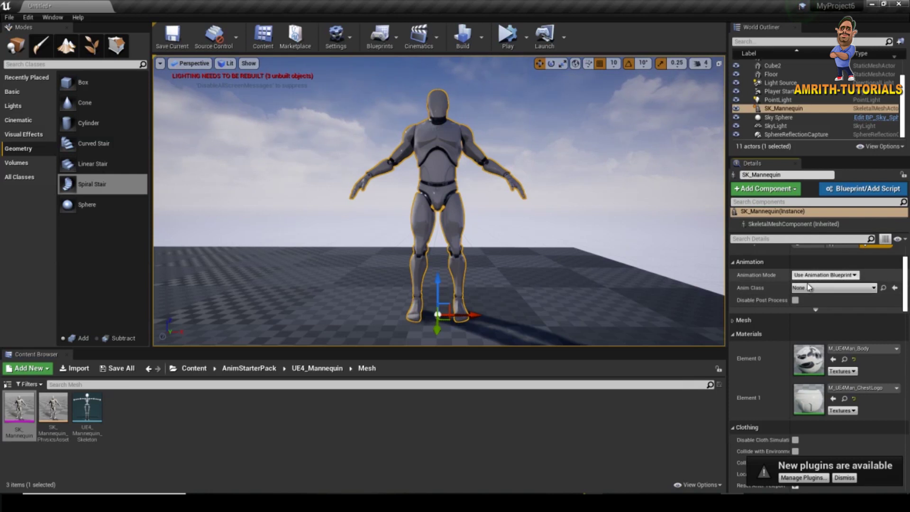
Step: Switch Animation Mode to Use Animation Asset and set Anim to Play to BS_CrouchWalk
click(820, 276)
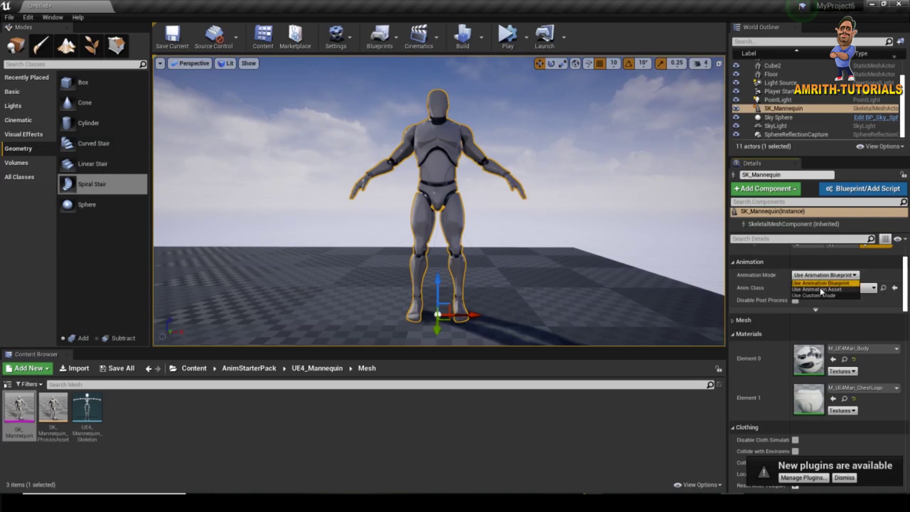
click(821, 290)
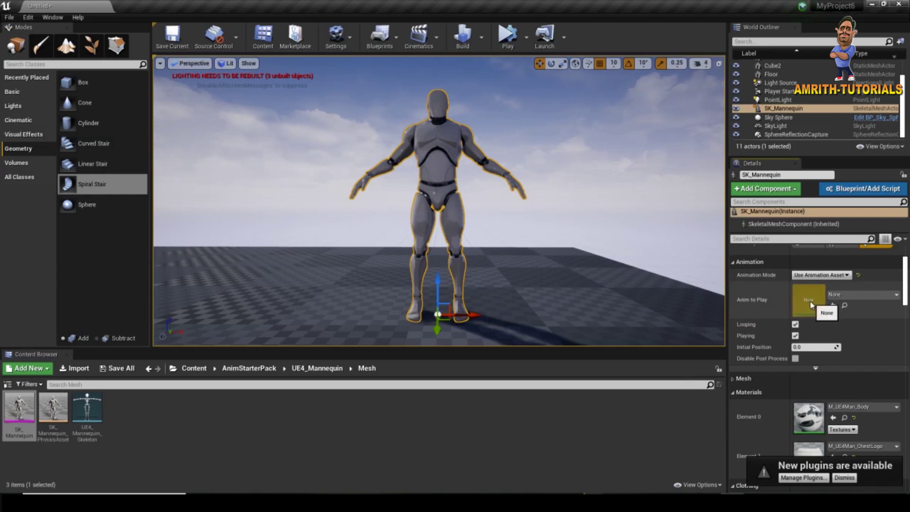
click(849, 295)
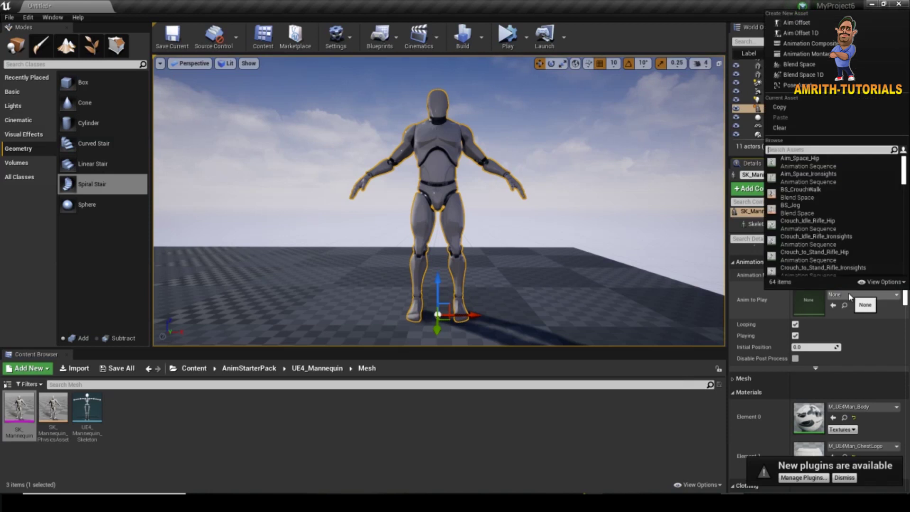
click(804, 199)
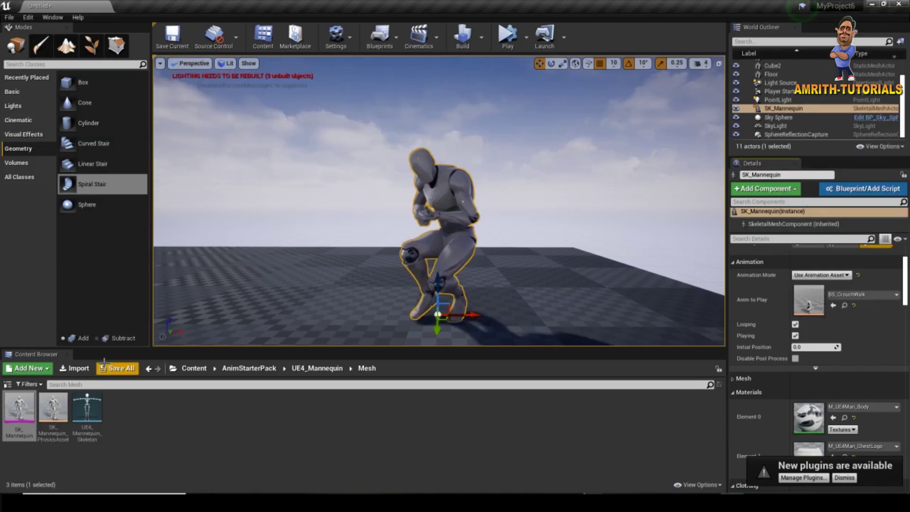
click(526, 37)
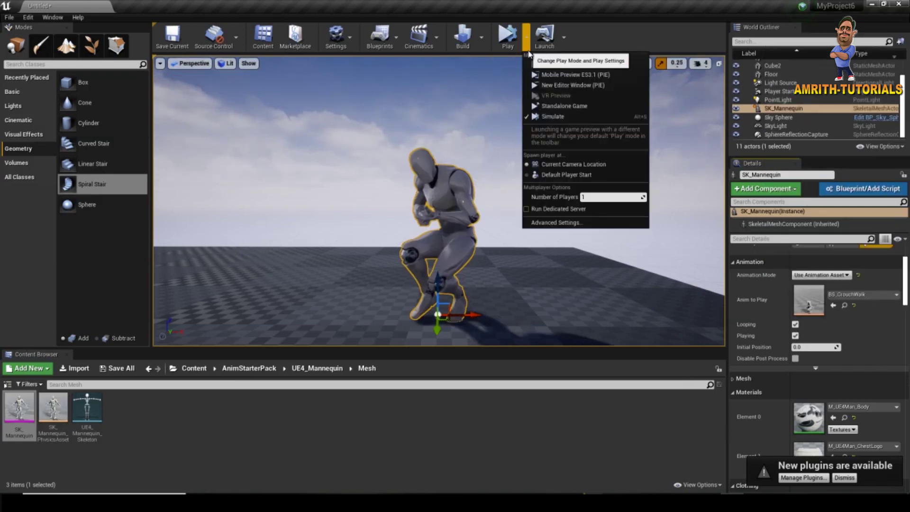
click(507, 36)
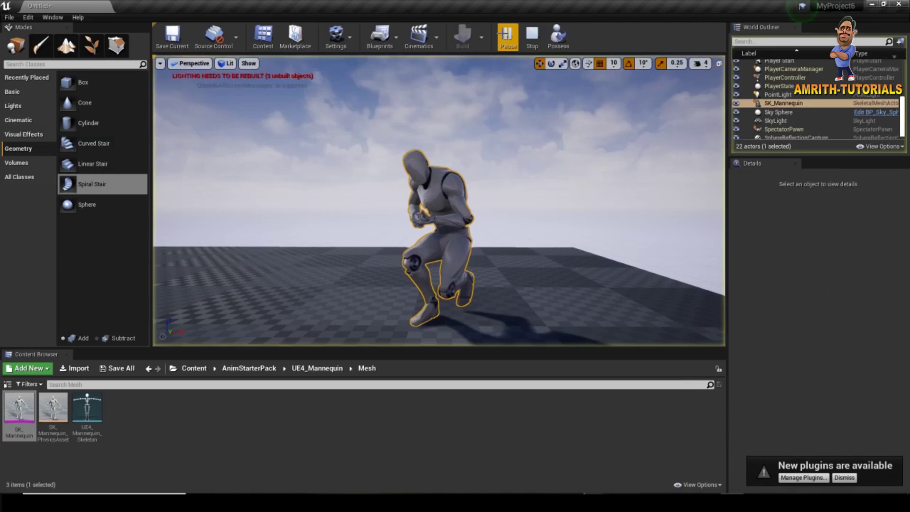
mouse_move(428, 225)
mouse_down()
mouse_move(440, 268)
mouse_move(430, 228)
mouse_up()
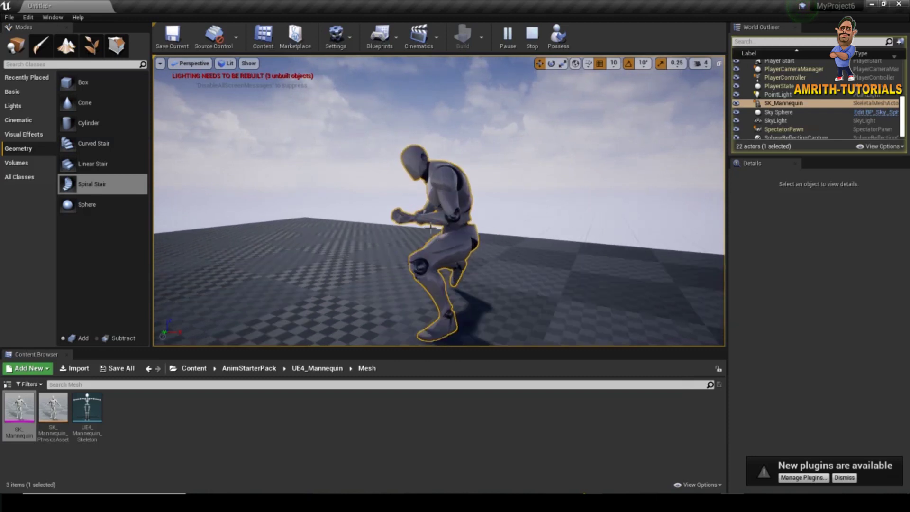
click(433, 280)
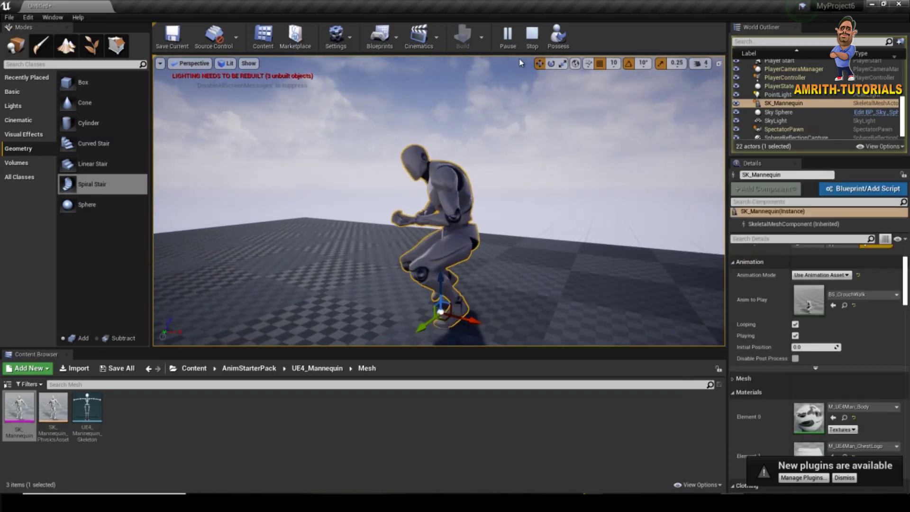
click(531, 35)
click(450, 250)
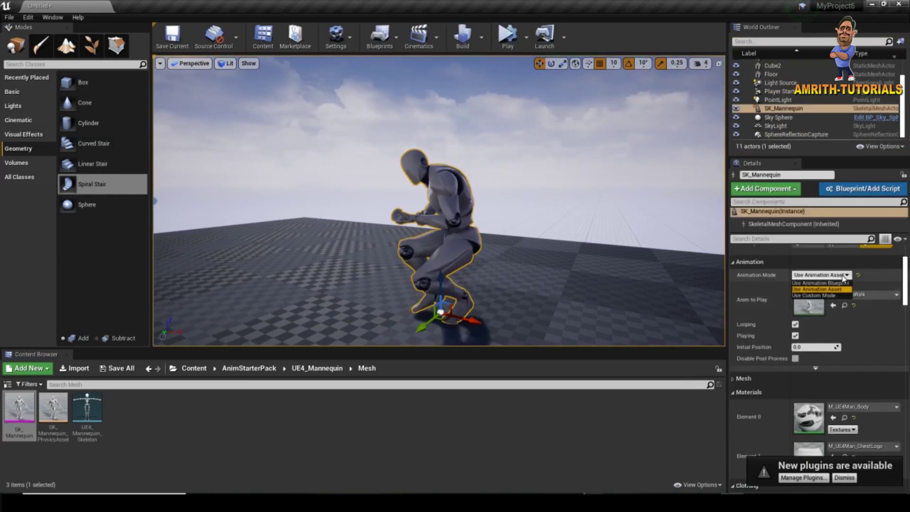
Step: Set the mannequin's Anim to Play to Crouch_to_Stand_Rifle_Ironsights
click(861, 296)
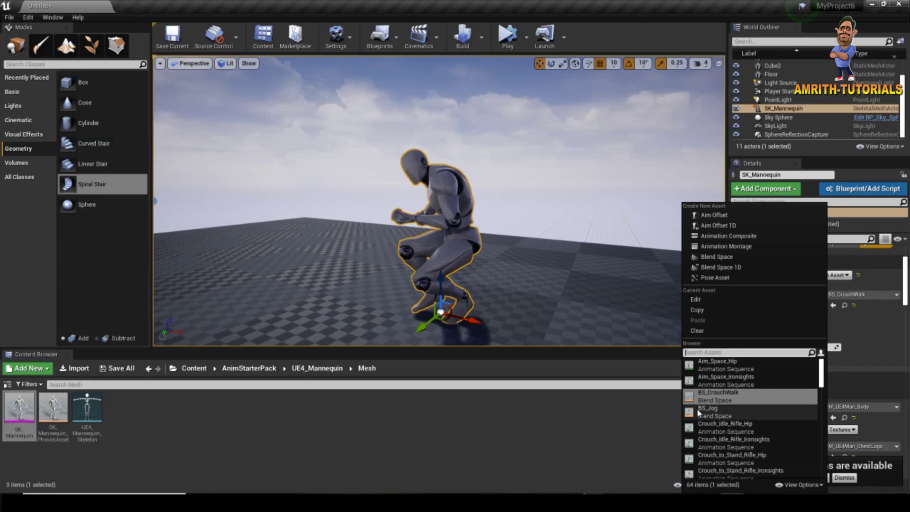
scroll(741, 429, down, 3)
click(742, 428)
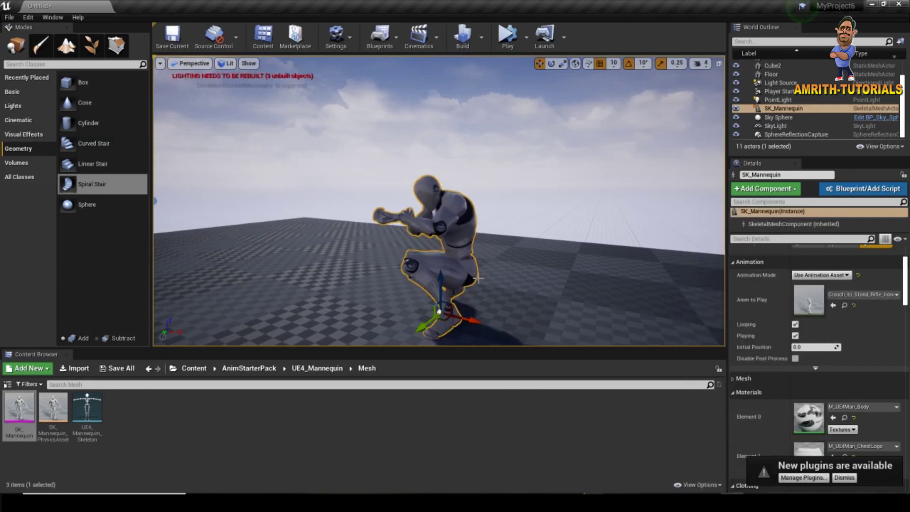
Step: Start the simulation, pause it, and select the mannequin
click(507, 43)
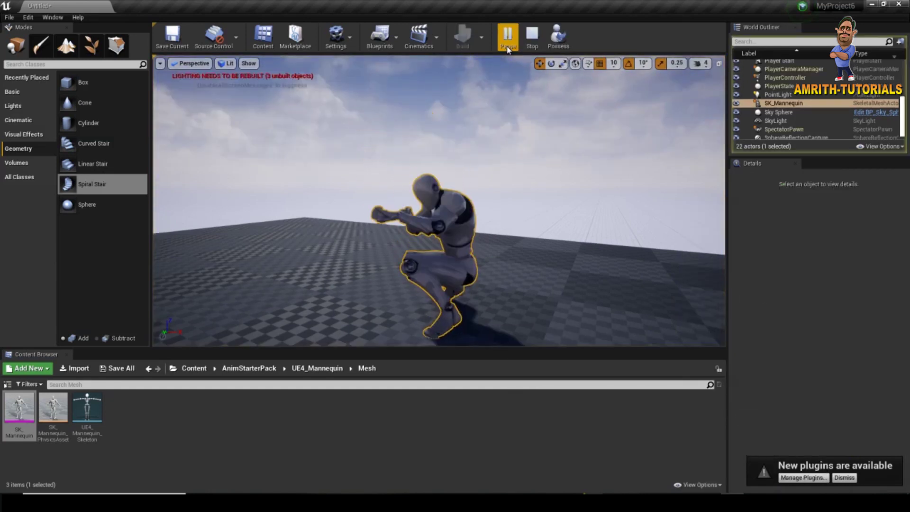
click(507, 45)
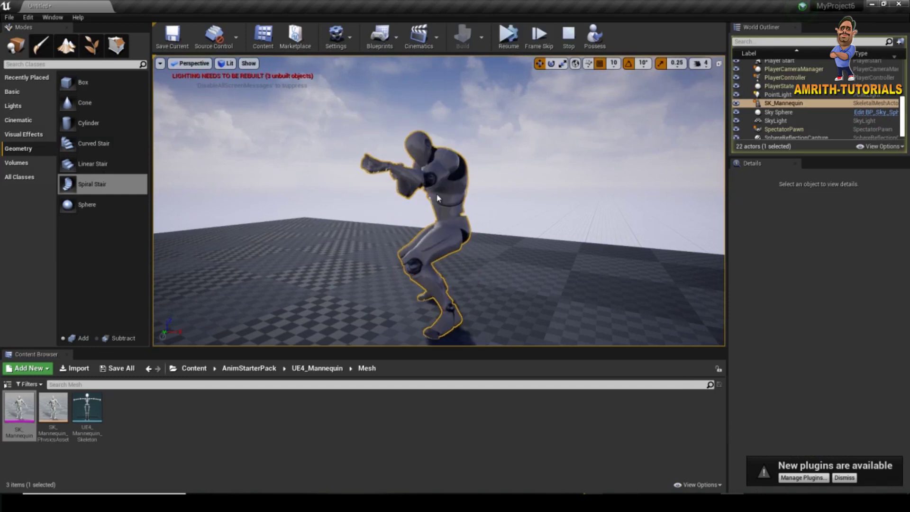
click(437, 198)
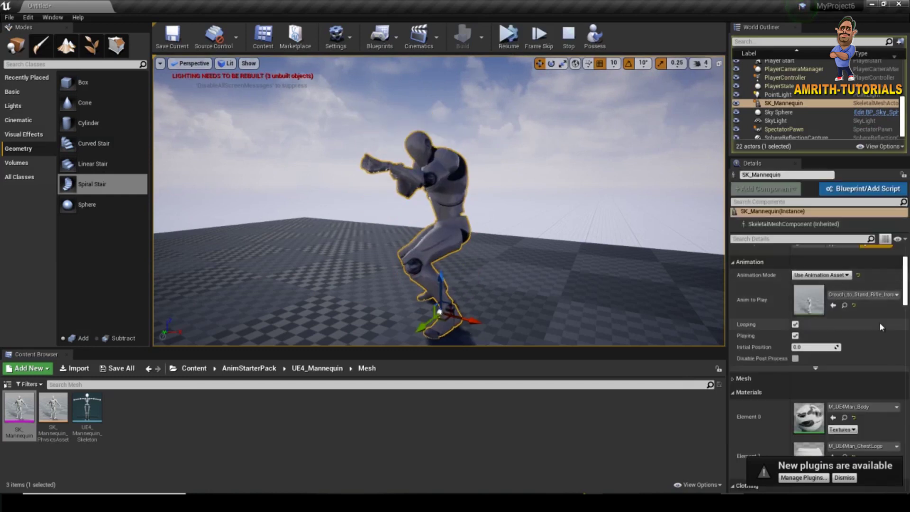
Step: Change Anim to Play to Crouch_Walk_Fwd_Rifle_Ironsights
click(859, 294)
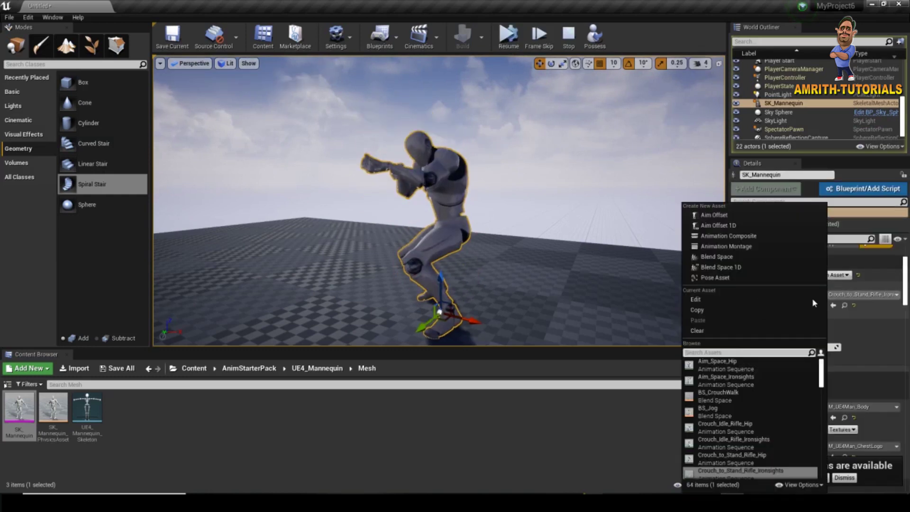
scroll(741, 407, down, 2)
scroll(741, 433, down, 2)
scroll(734, 455, down, 2)
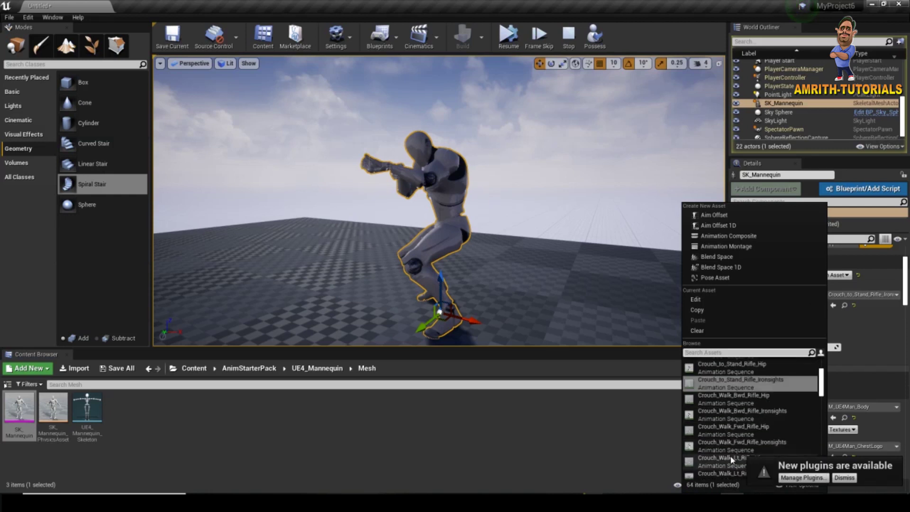
click(730, 445)
scroll(523, 220, down, 1)
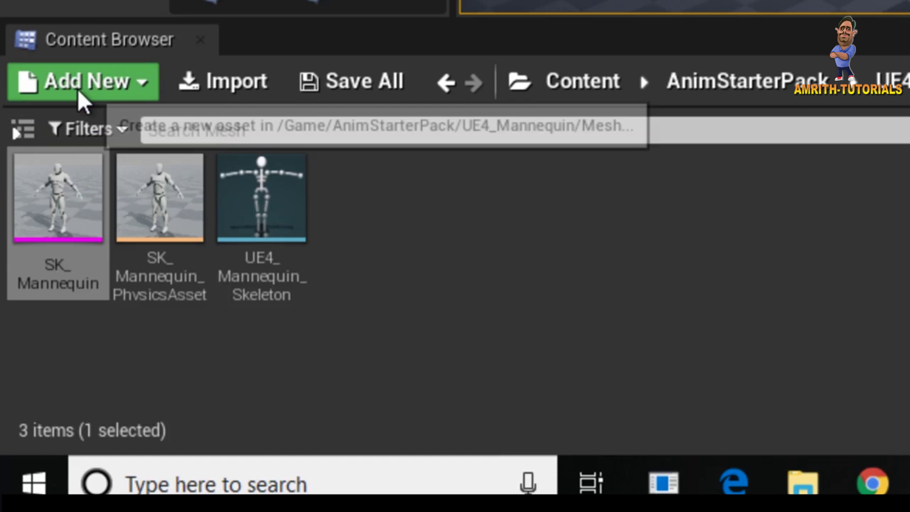
Step: Browse the Content Browser's asset type filters without changing any
click(92, 151)
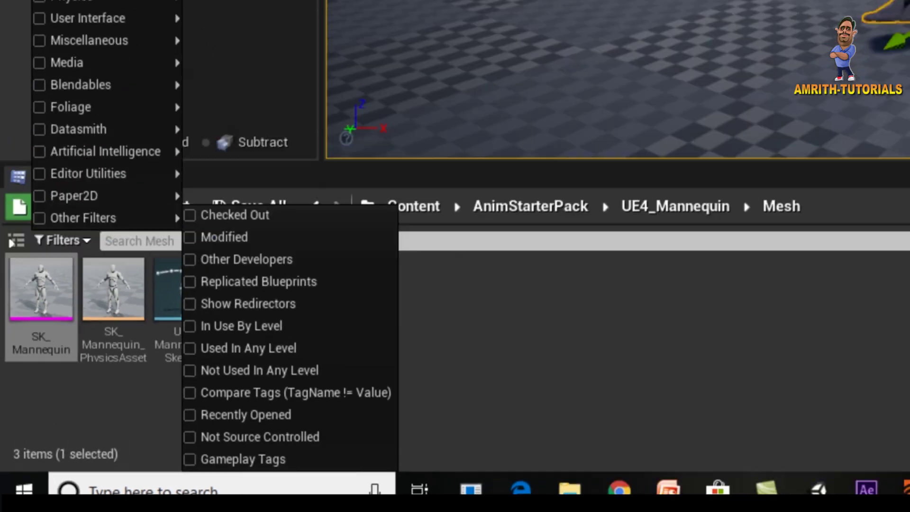
mouse_move(57, 231)
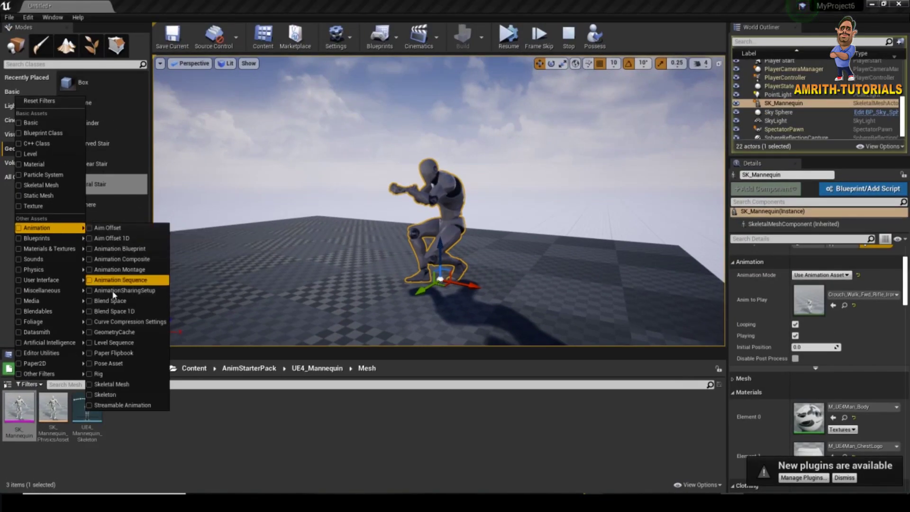
mouse_move(34, 242)
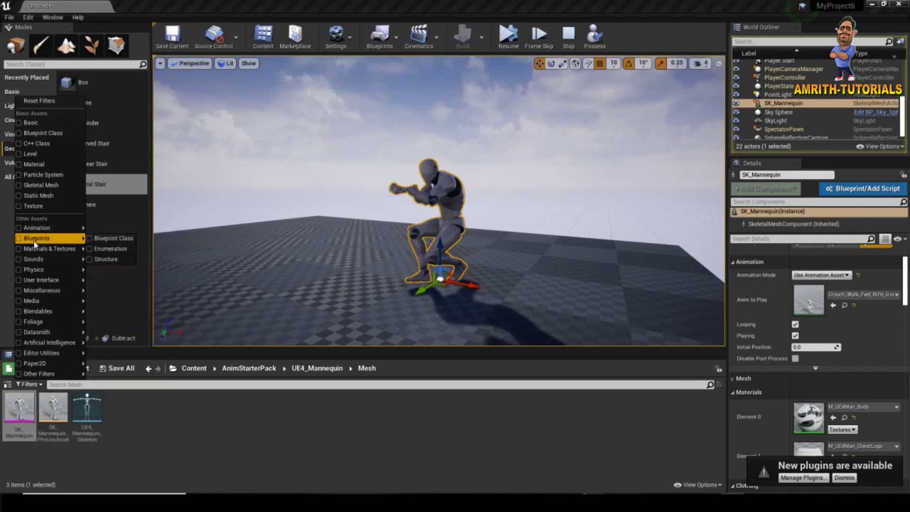
mouse_move(50, 270)
click(53, 408)
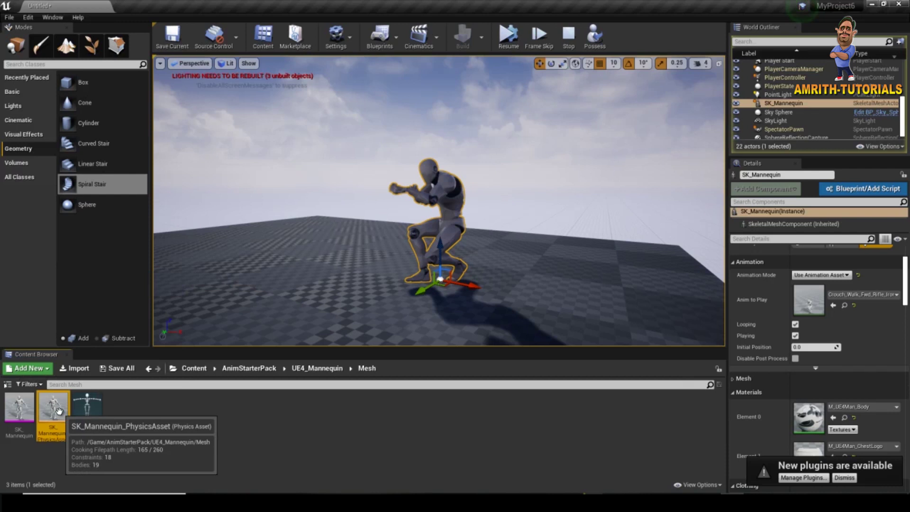
Step: Show the folder tree, expand AnimStarterPack, UE4_Mannequin and StarterContent, and list AnimStarterPack's assets
click(7, 384)
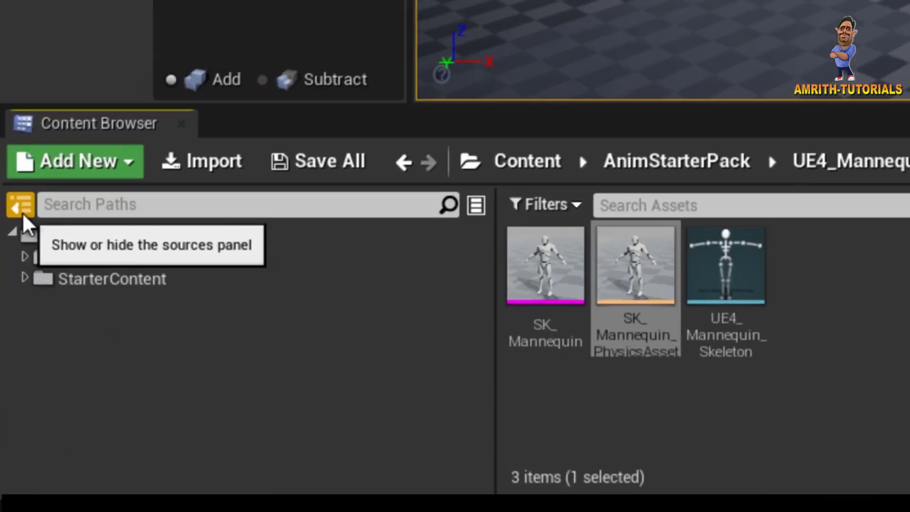
click(8, 385)
click(24, 185)
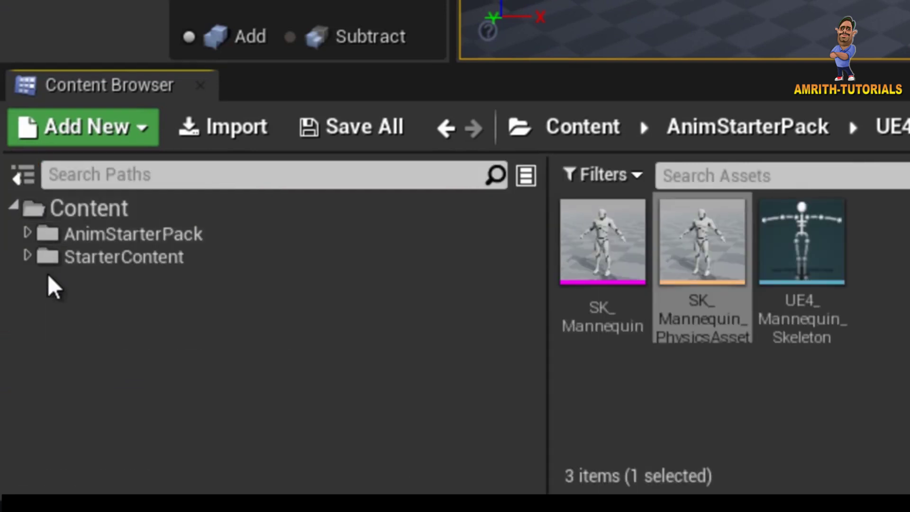
click(28, 233)
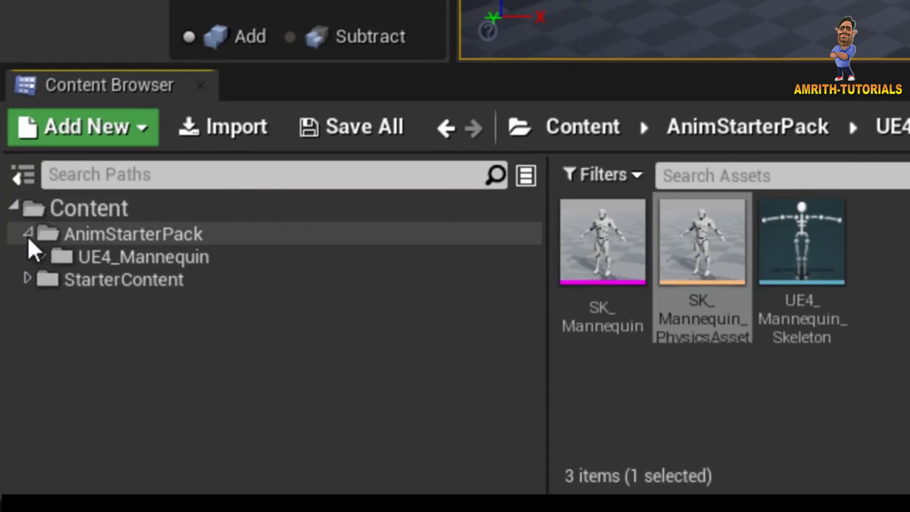
click(43, 256)
click(66, 305)
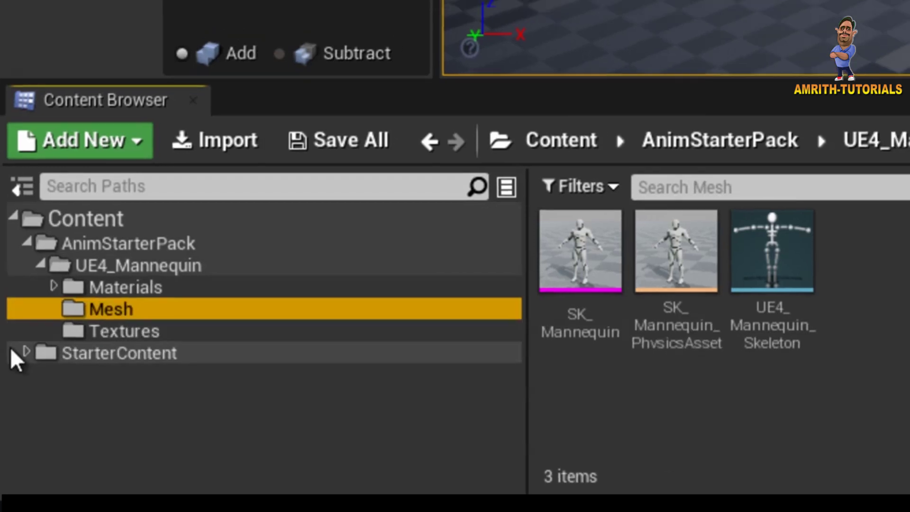
click(27, 347)
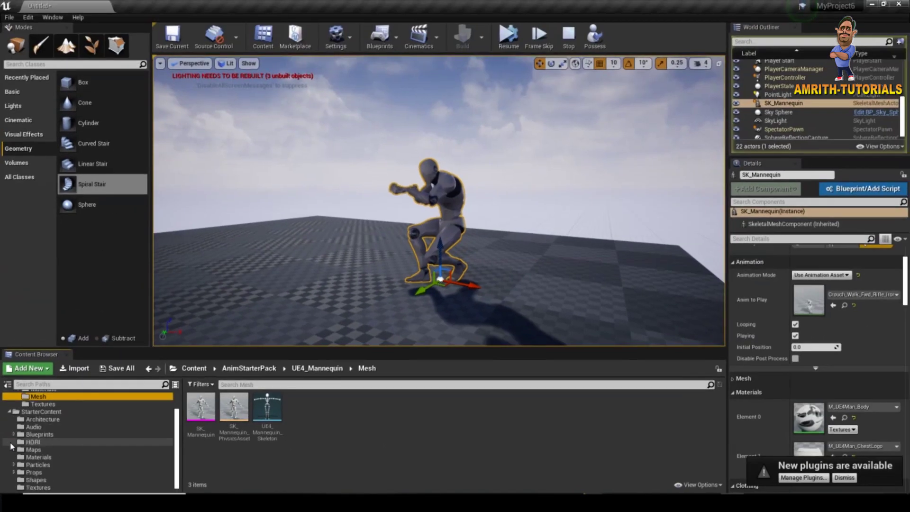
scroll(52, 455, up, 2)
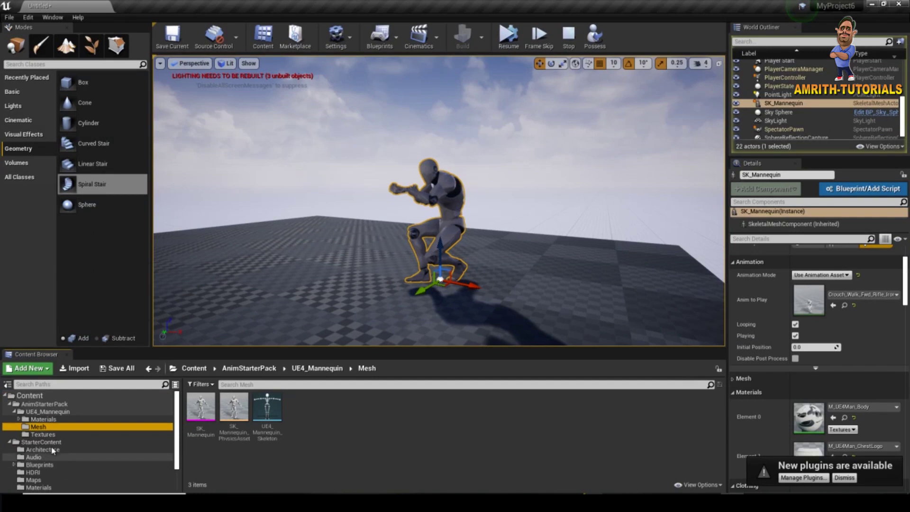
click(27, 405)
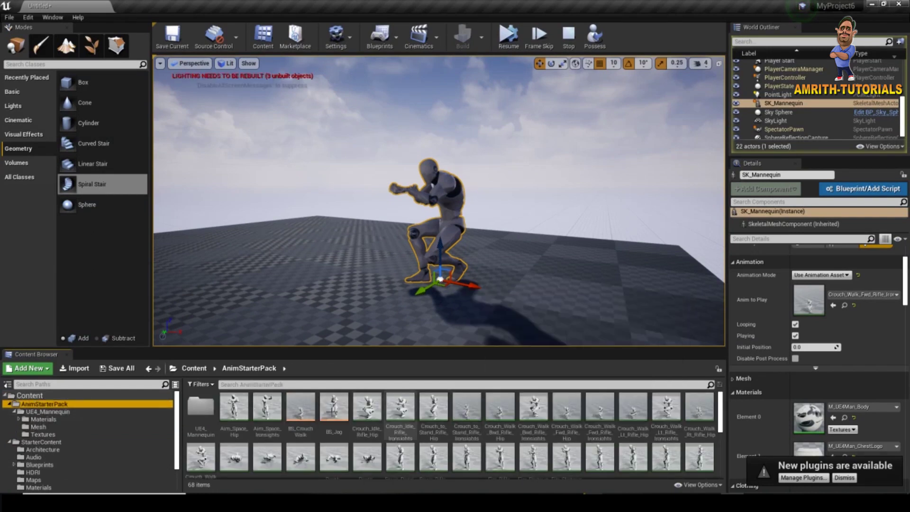
Step: Place a Crouch_Idle_Rifle_Hip mannequin left of the first and focus the crouching mannequin
drag(360, 413, 287, 258)
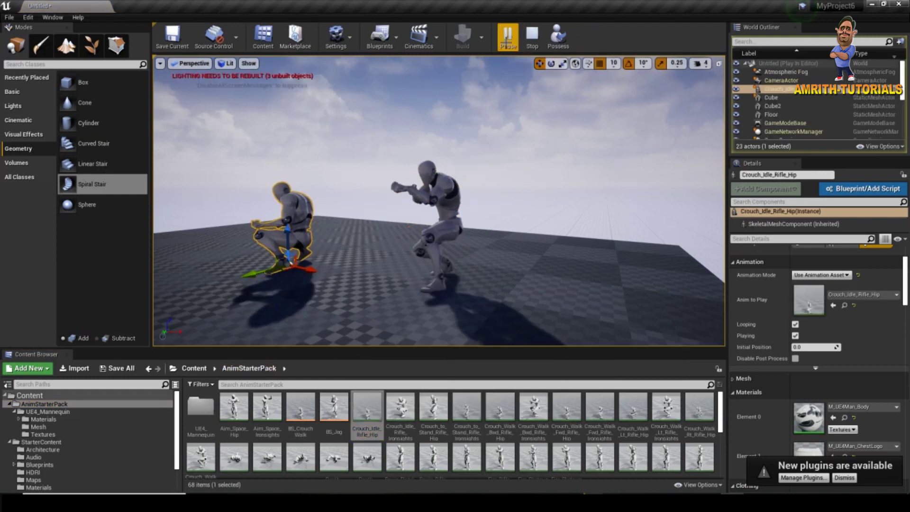
scroll(287, 214, up, 3)
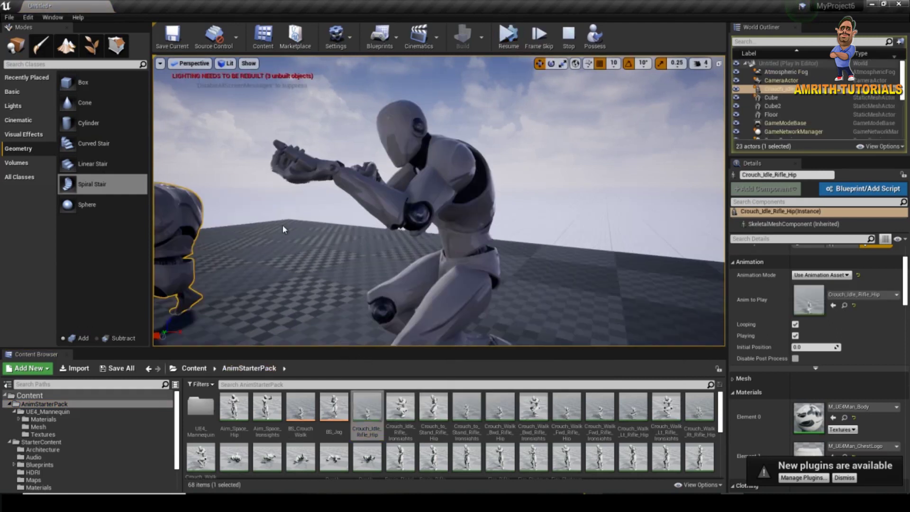
key(f)
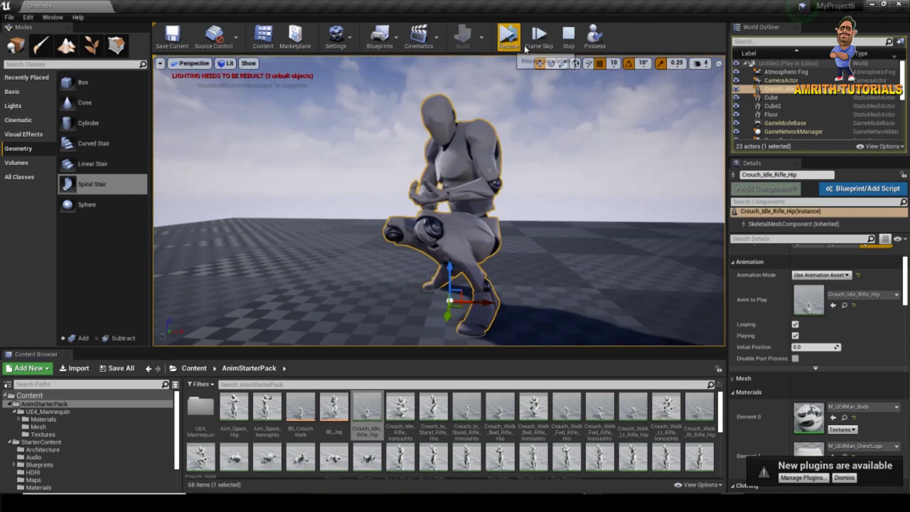
Step: Resume and pause the simulation to watch the mannequin, then stop it
click(508, 46)
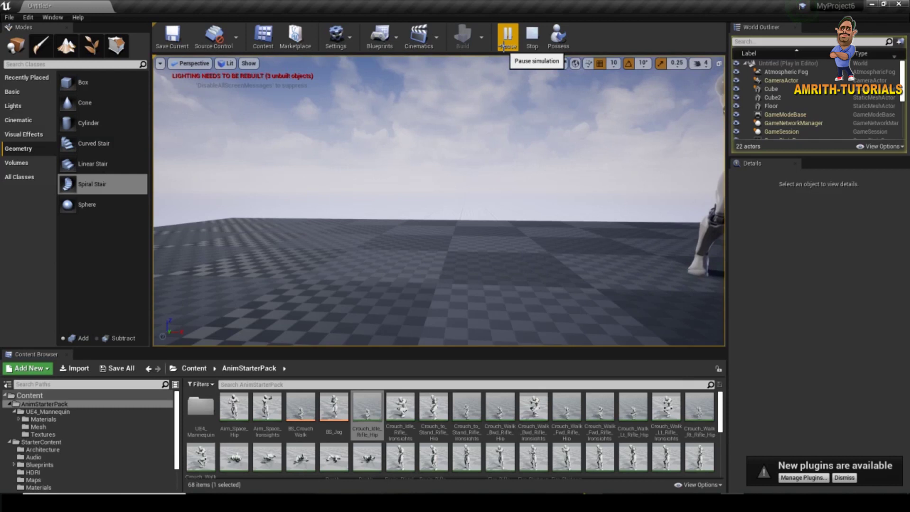
click(505, 47)
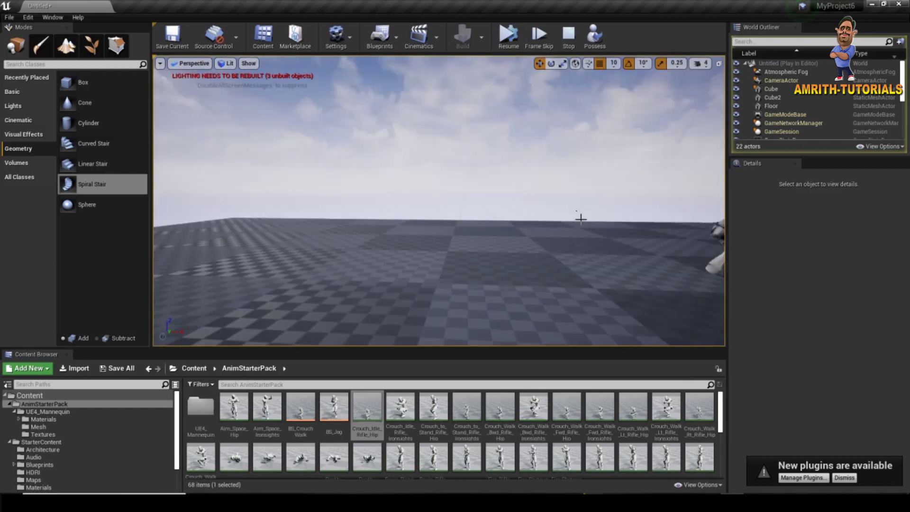
right_drag(561, 238, 414, 134)
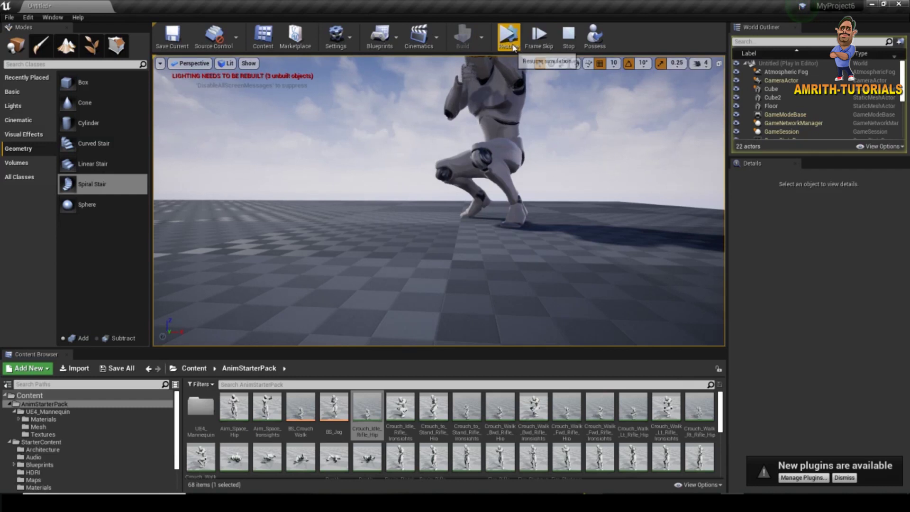
click(563, 38)
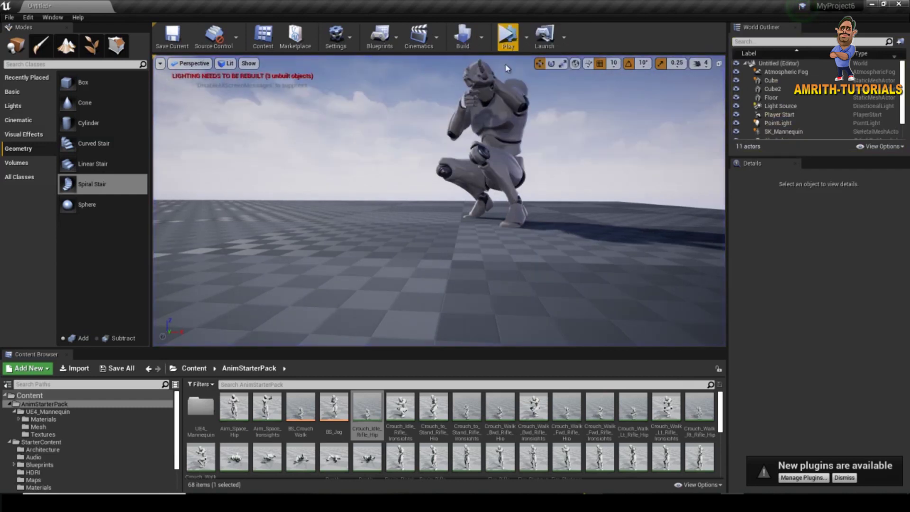
Step: Play from the current camera location, then select and frame the mannequin
click(527, 38)
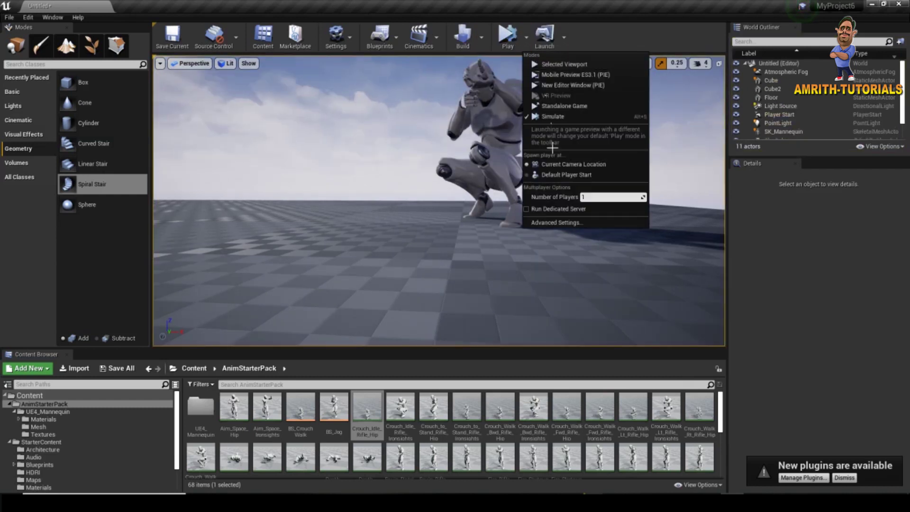
click(537, 164)
mouse_move(480, 194)
middle_down()
mouse_move(480, 209)
mouse_move(479, 190)
middle_up()
click(323, 170)
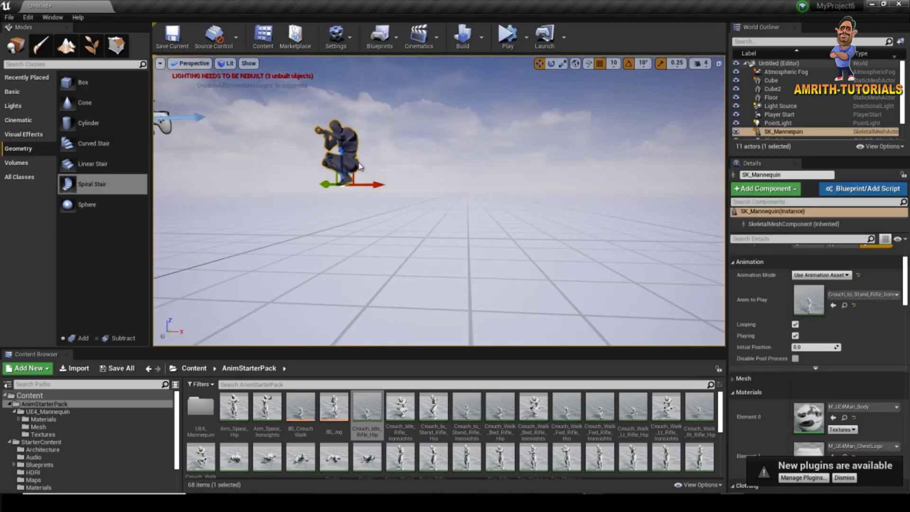
key(f)
alt+drag(396, 221, 439, 219)
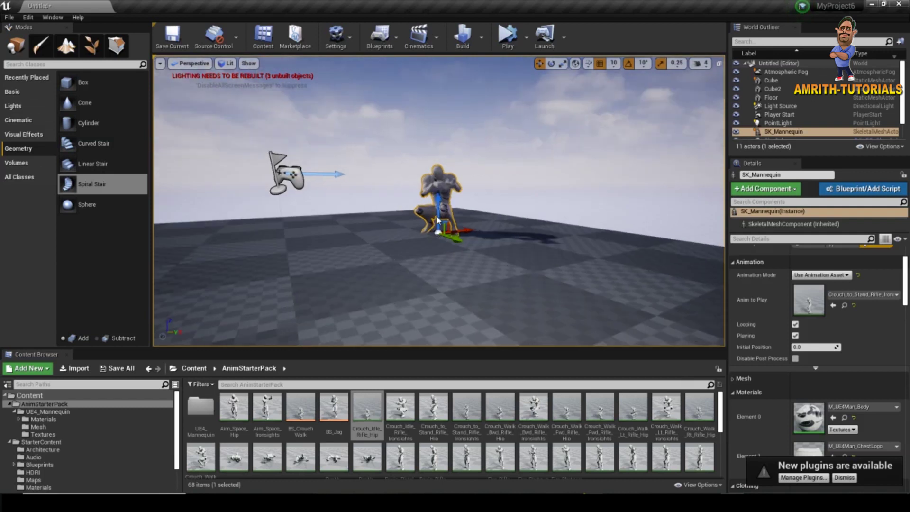
Step: Simulate the level, orbit around the animating mannequin, then stop the simulation
click(526, 36)
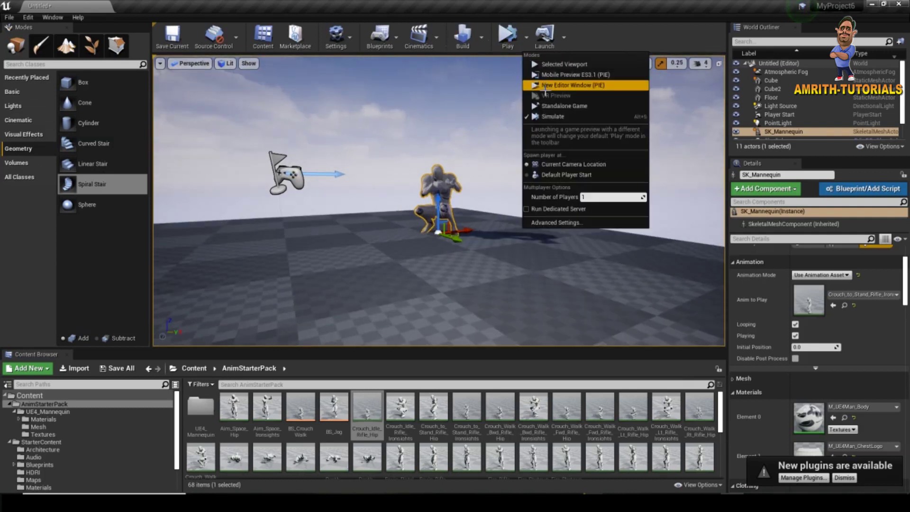
click(549, 115)
alt+drag(469, 221, 505, 209)
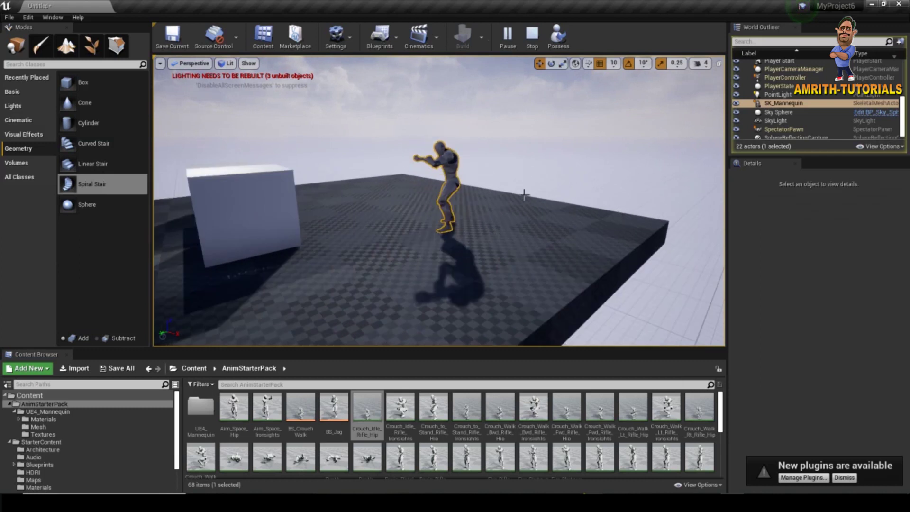
alt+drag(383, 216, 450, 247)
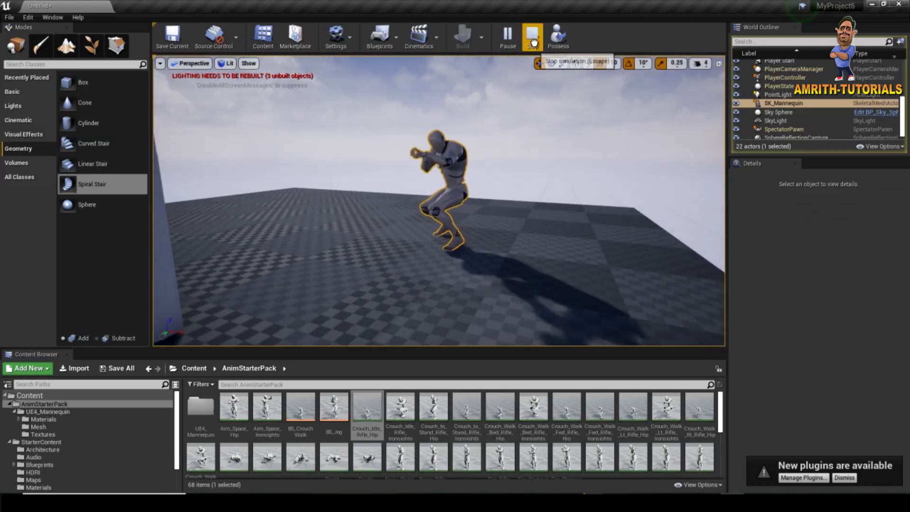
click(531, 34)
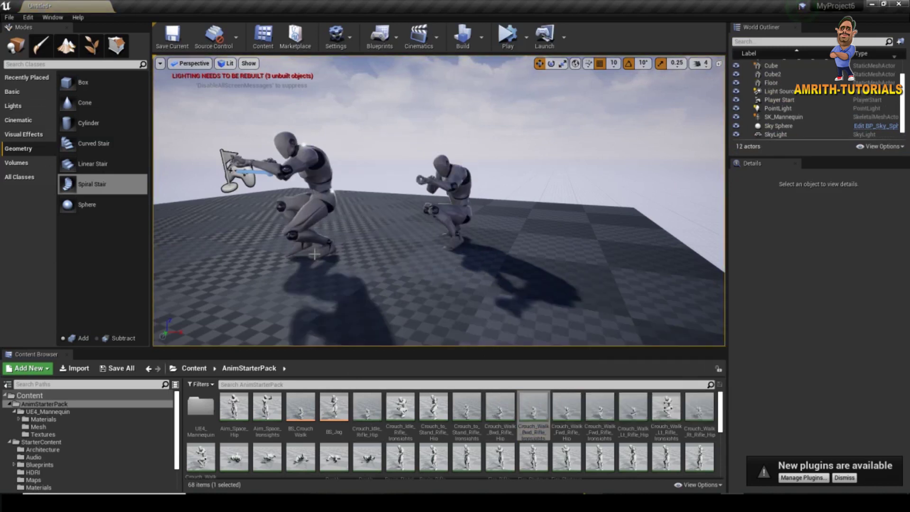
Step: Add Crouch_Walk_Bwd_Rifle_Ironsights and Crouch_Walk_Fwd_Rifle_Ironsights mannequins, then preview all three in Play
drag(533, 410, 311, 251)
drag(599, 410, 631, 276)
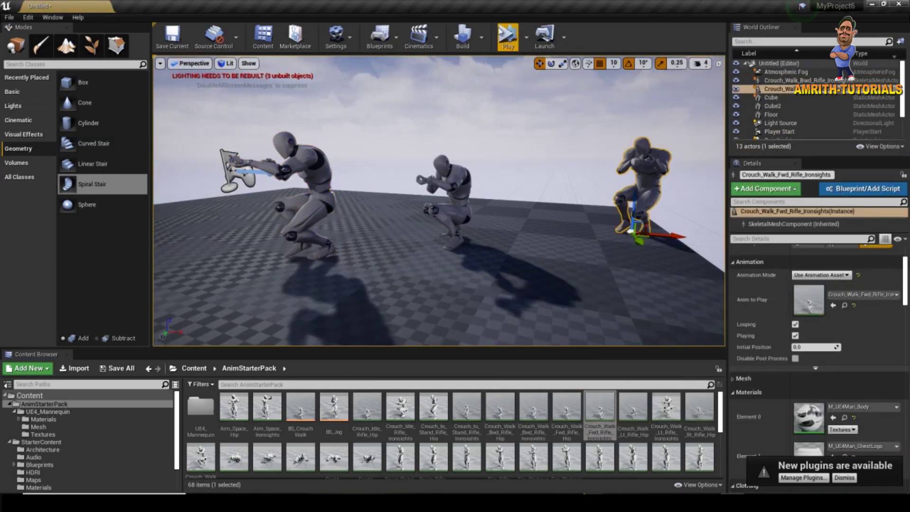
click(507, 37)
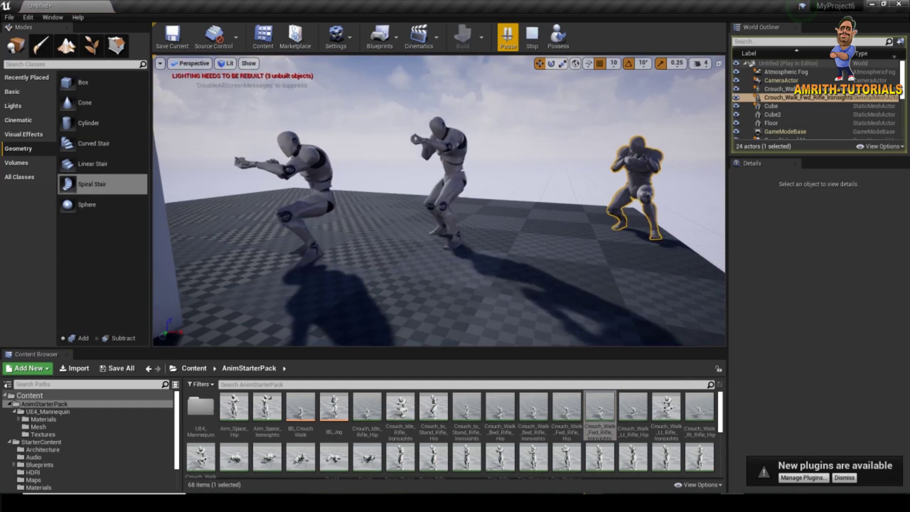
key(s)
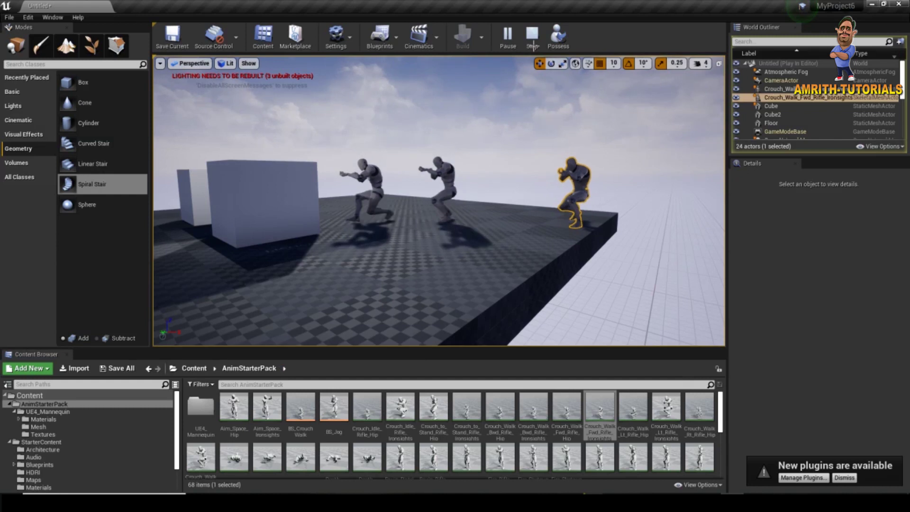
key(Escape)
scroll(413, 243, up, 5)
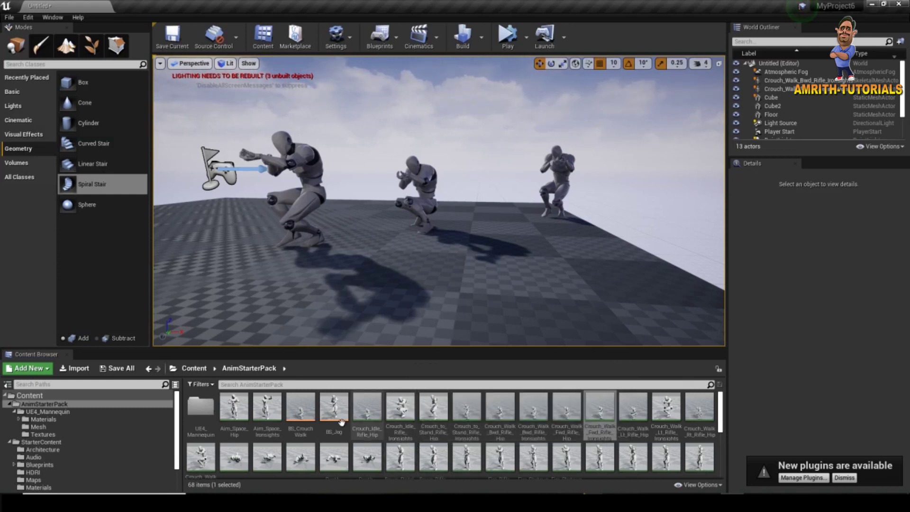
scroll(327, 433, down, 1)
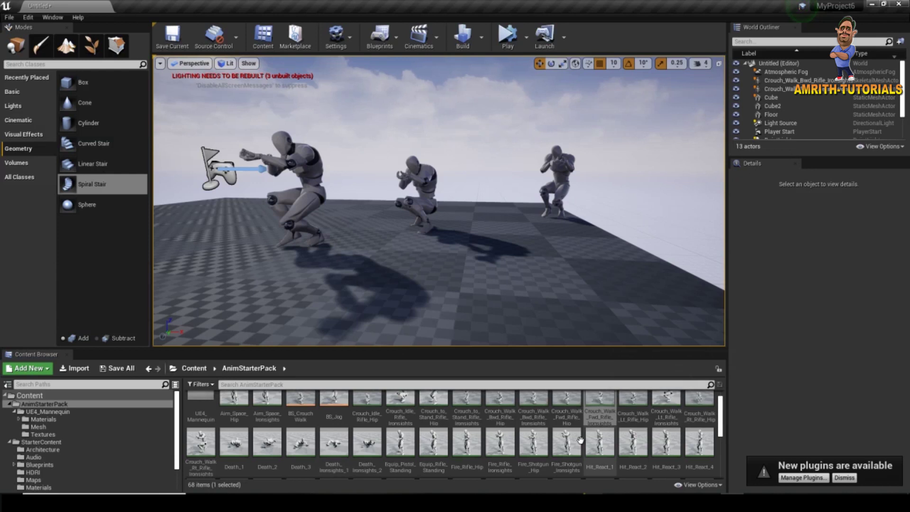
scroll(580, 440, up, 1)
scroll(407, 419, down, 1)
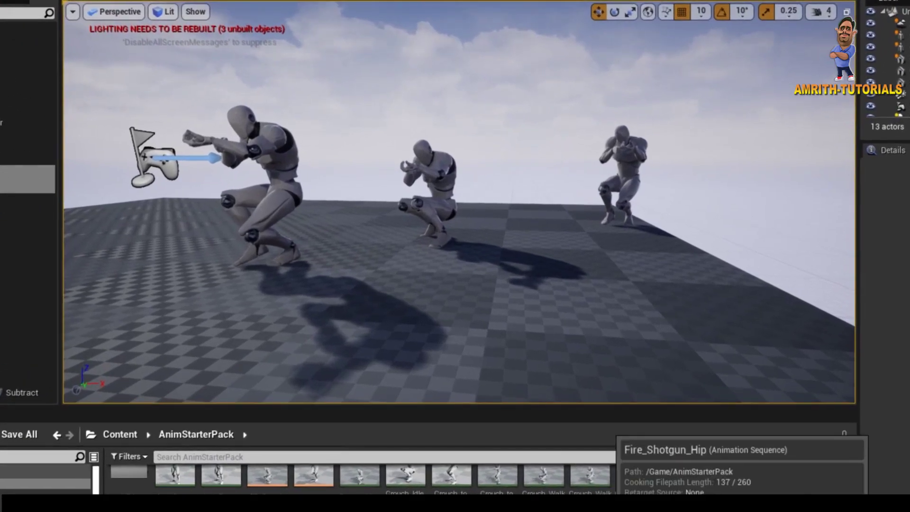
Step: Open Fire_Shotgun_Hip, pause its preview, and scrub the timeline to frame 24
double_click(611, 476)
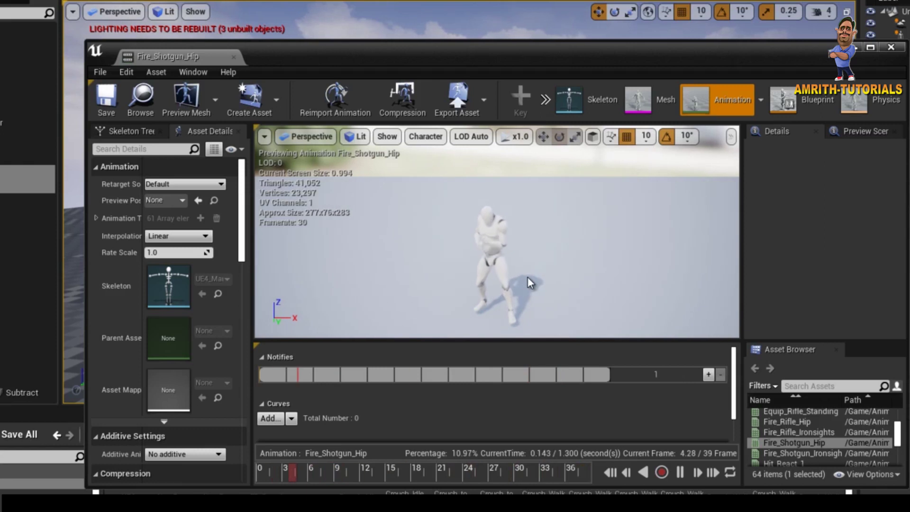
drag(427, 56, 342, 39)
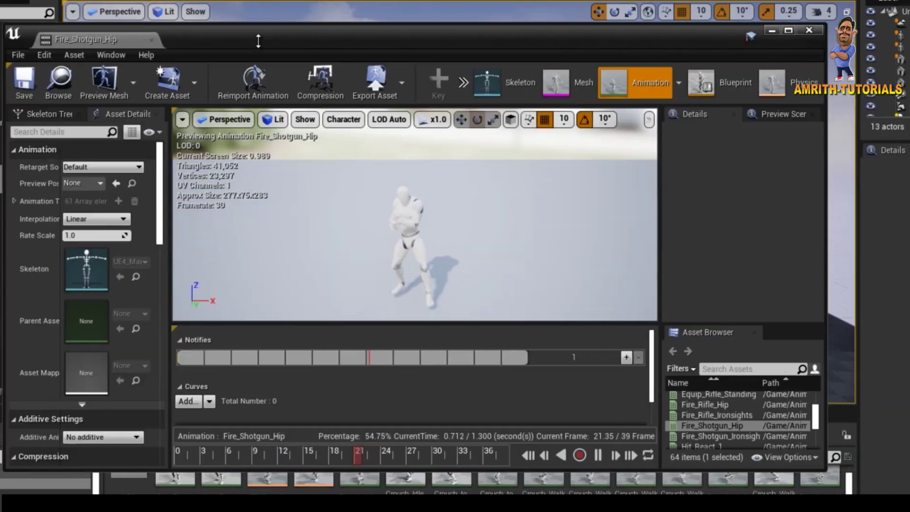
click(593, 458)
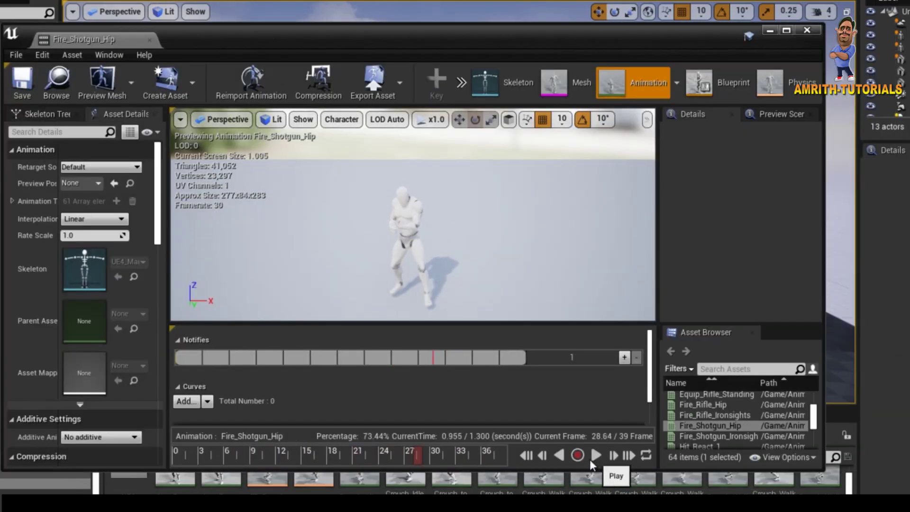
drag(413, 461, 428, 461)
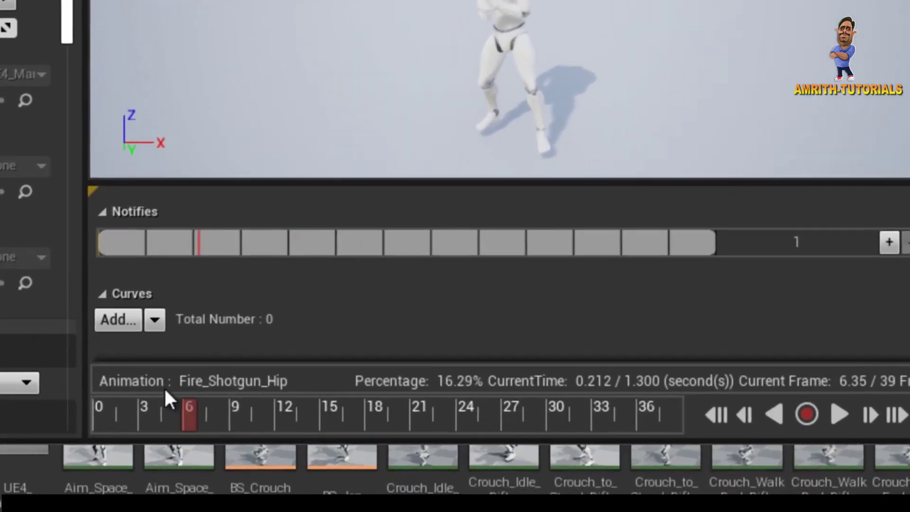
mouse_move(543, 415)
mouse_down()
mouse_move(308, 382)
mouse_move(81, 385)
mouse_move(625, 435)
mouse_move(178, 427)
mouse_move(451, 426)
mouse_up()
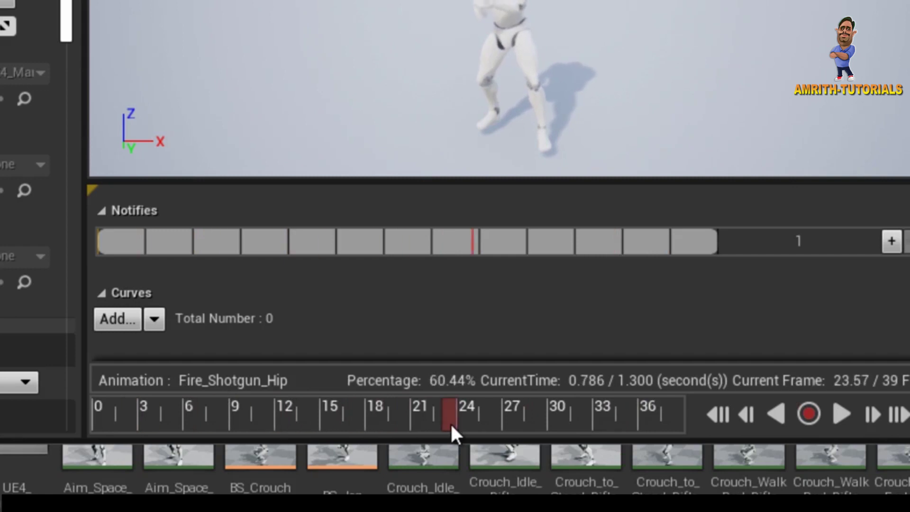
click(862, 420)
Step: Play the preview forward and in reverse, pause near frame 12, and dock the editor beside the level
click(843, 415)
click(777, 415)
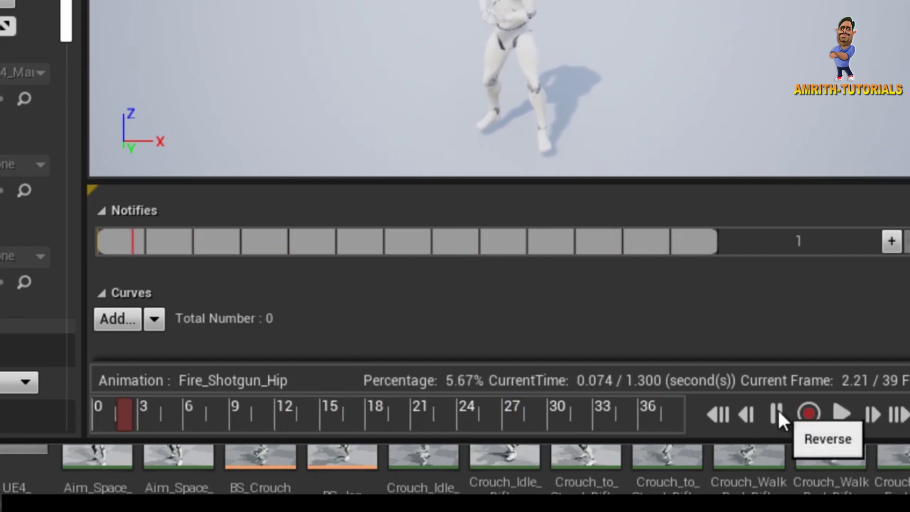
click(842, 414)
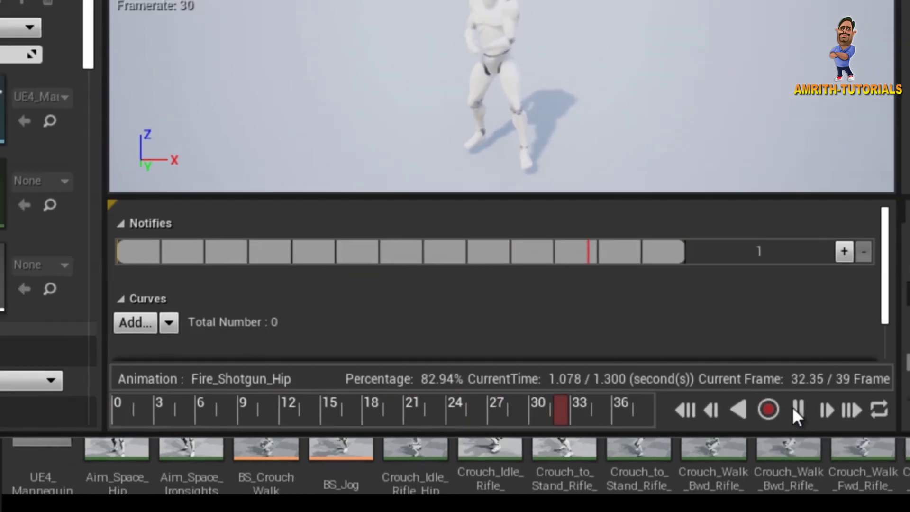
click(798, 408)
click(265, 388)
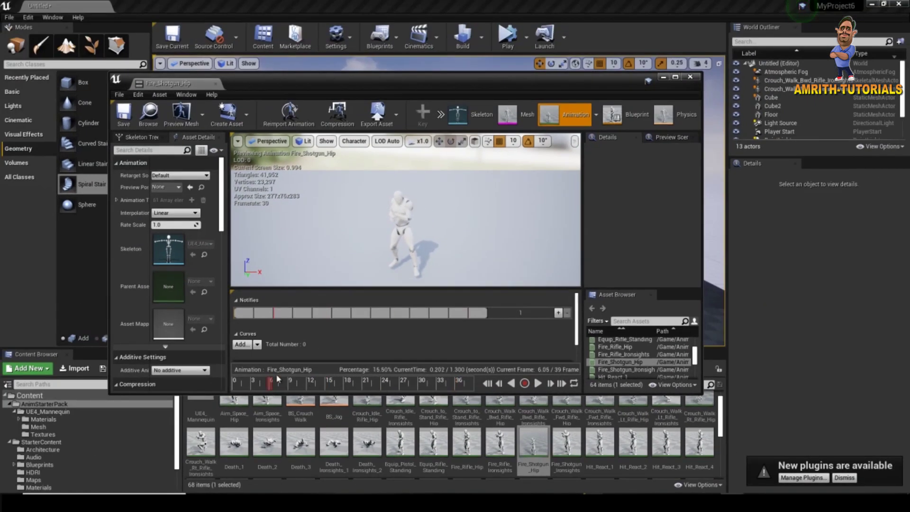
drag(305, 374, 303, 375)
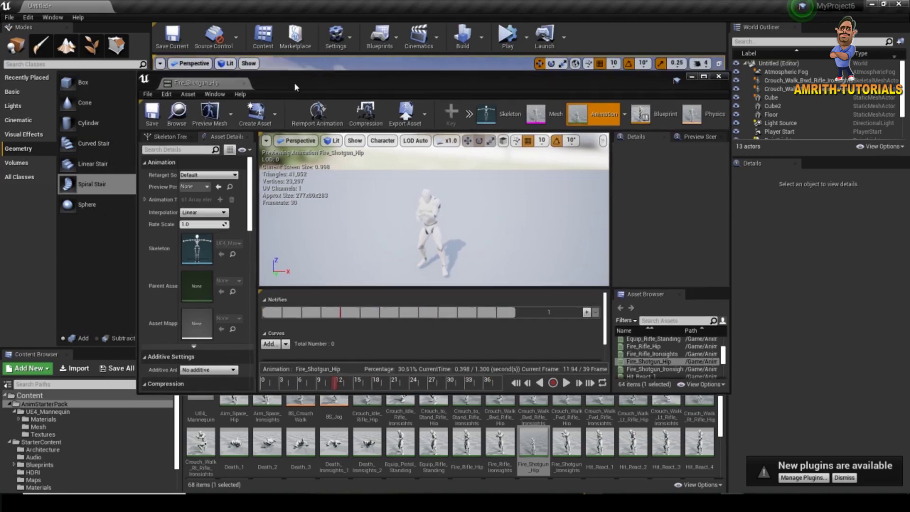
drag(264, 81, 311, 83)
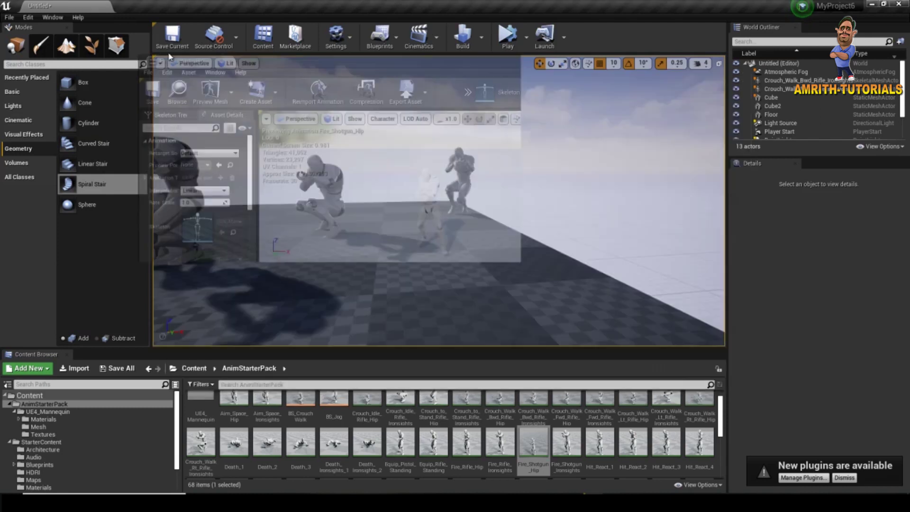
drag(222, 87, 157, 7)
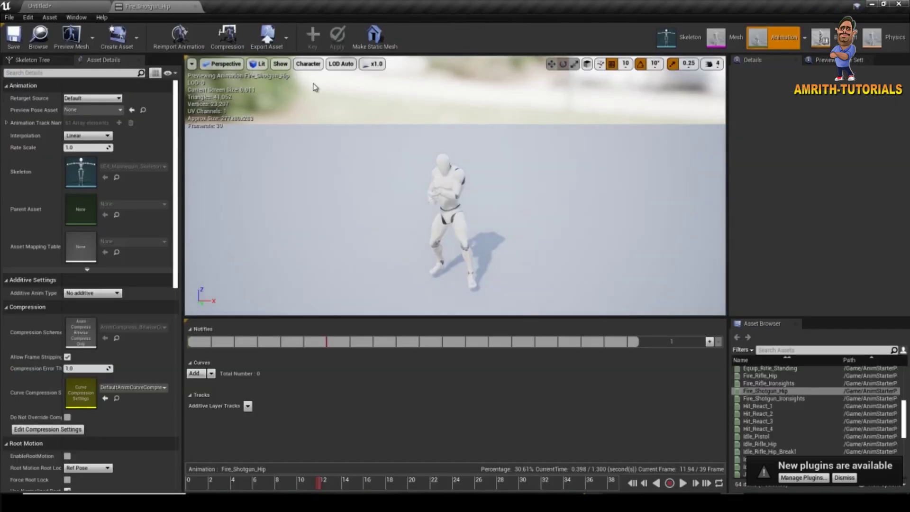
Step: Move the left crouching mannequin along X and toward the camera
click(106, 8)
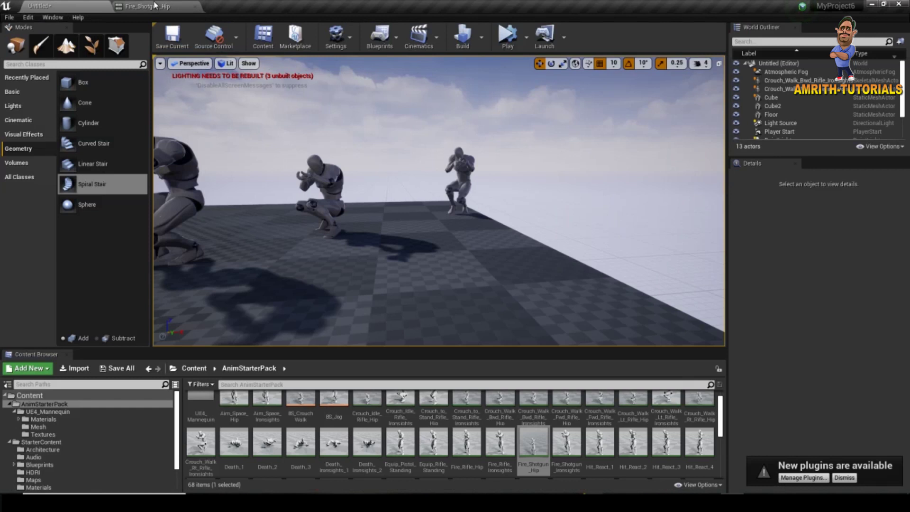
click(155, 6)
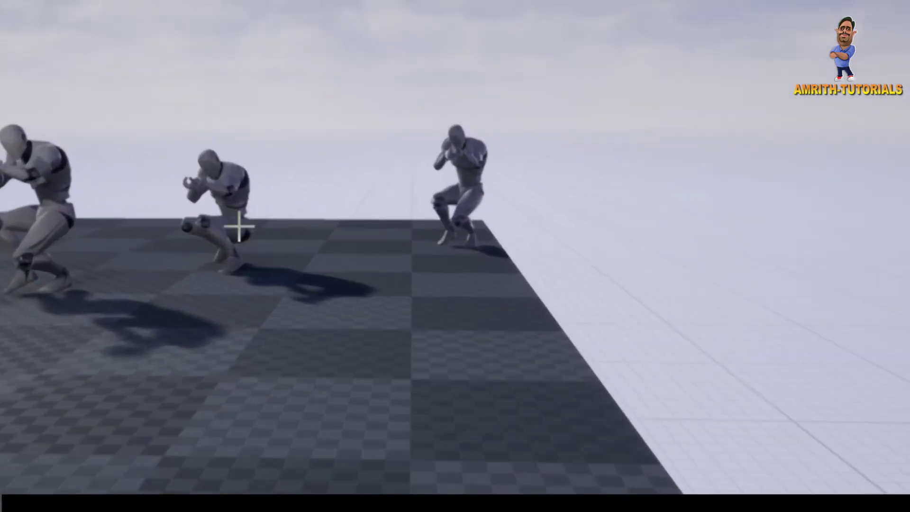
click(238, 226)
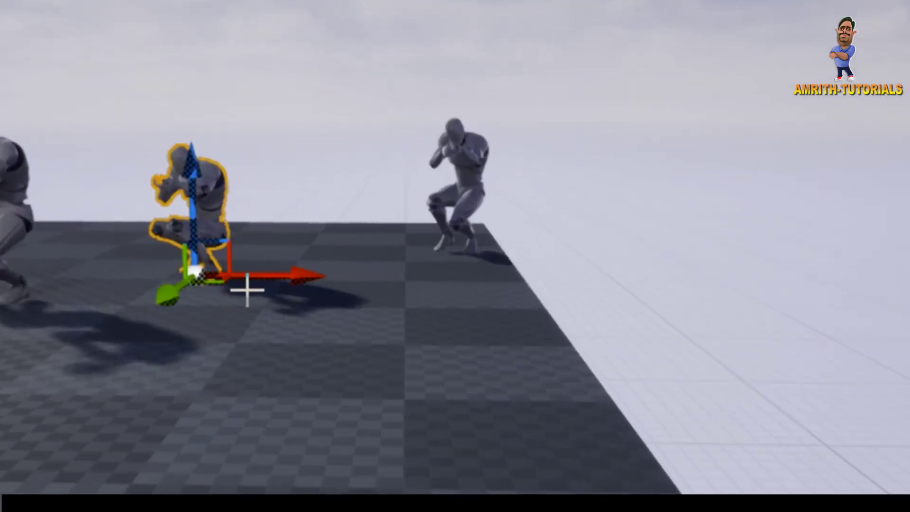
drag(267, 283, 527, 310)
drag(431, 299, 396, 396)
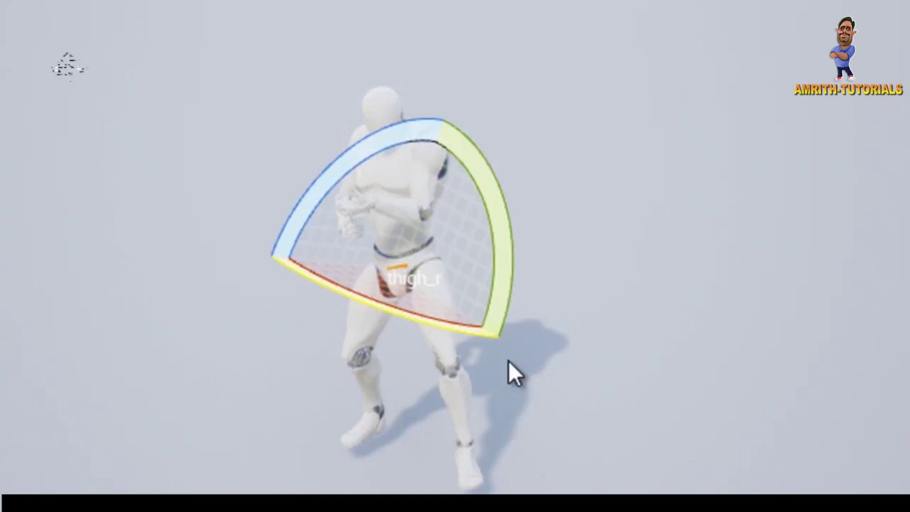
Step: Switch to bone move mode, shift thigh_r sideways, and select the spine then thigh_l bones
key(w)
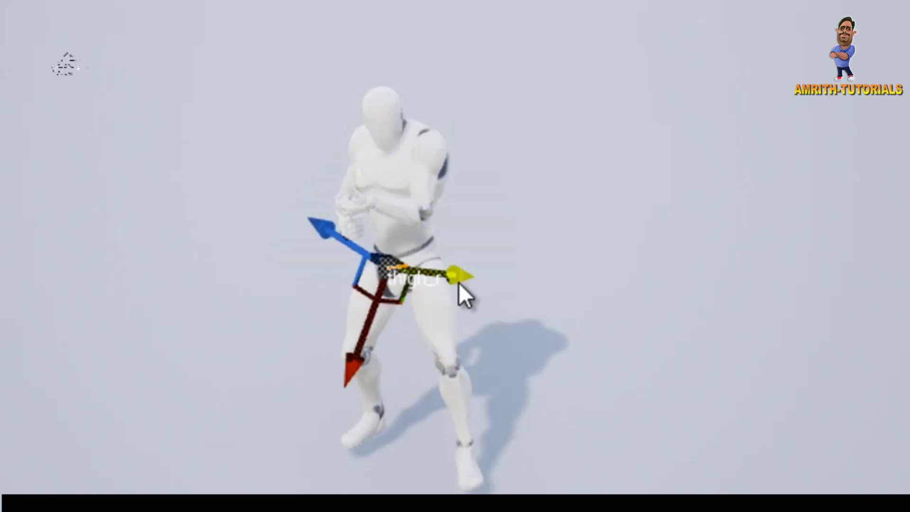
drag(459, 283, 524, 280)
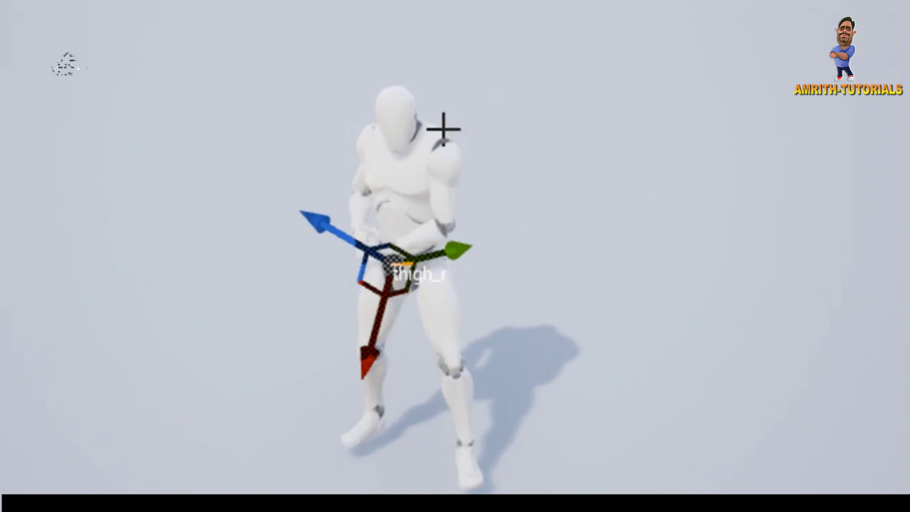
click(444, 135)
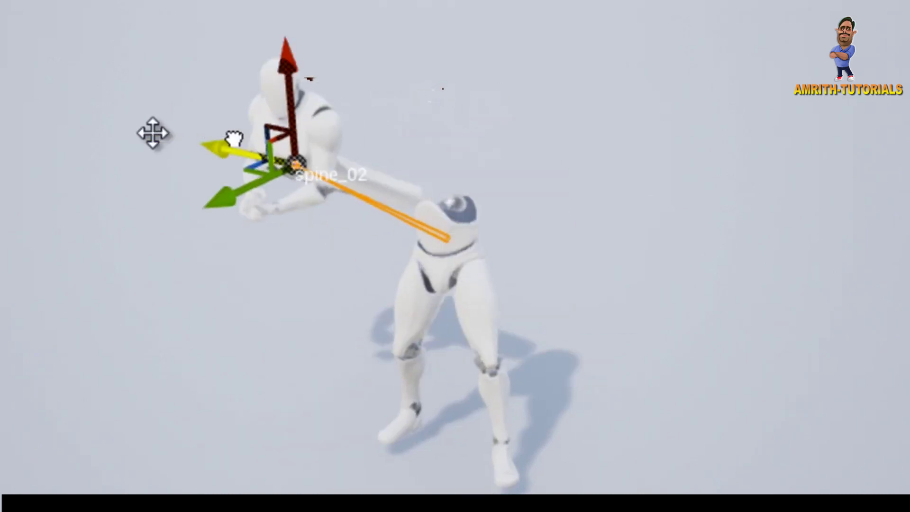
click(459, 340)
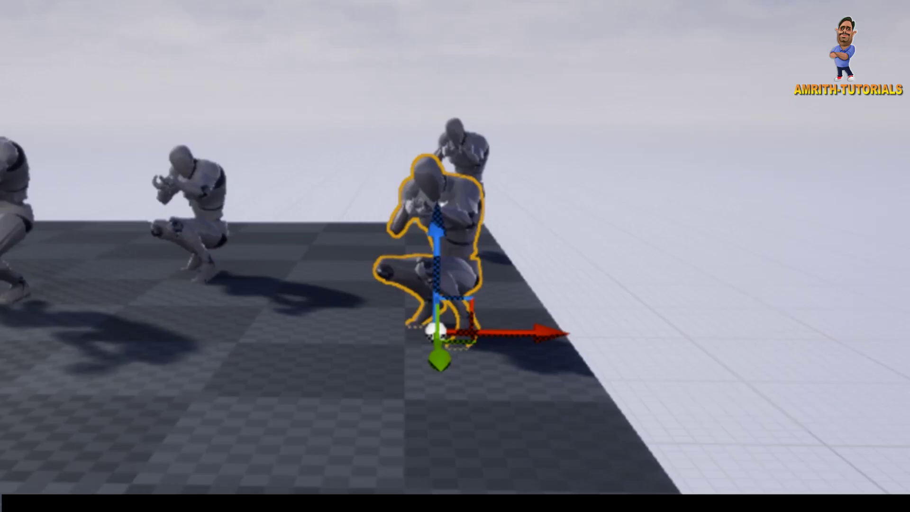
Step: Slide the left crouching mannequin along X to a new floor position
click(204, 247)
mouse_move(299, 277)
mouse_down()
mouse_move(308, 317)
mouse_move(144, 318)
mouse_up()
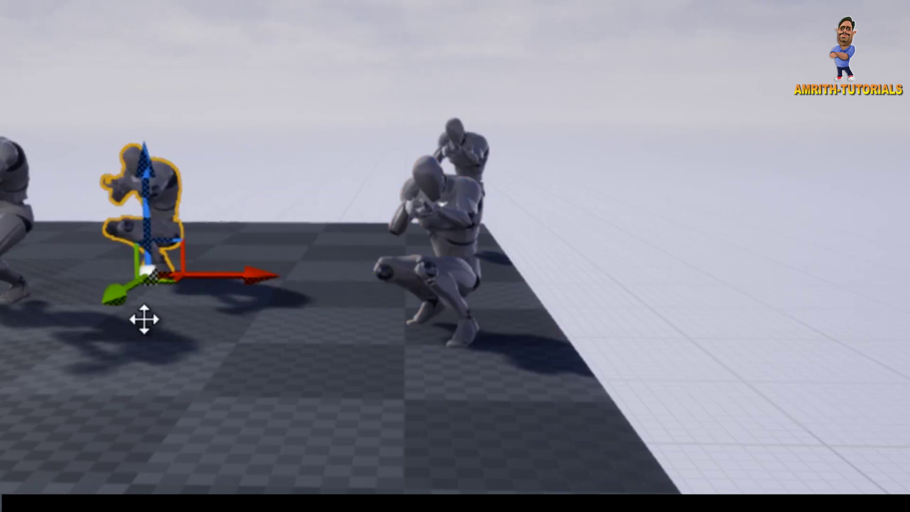
drag(98, 295, 242, 283)
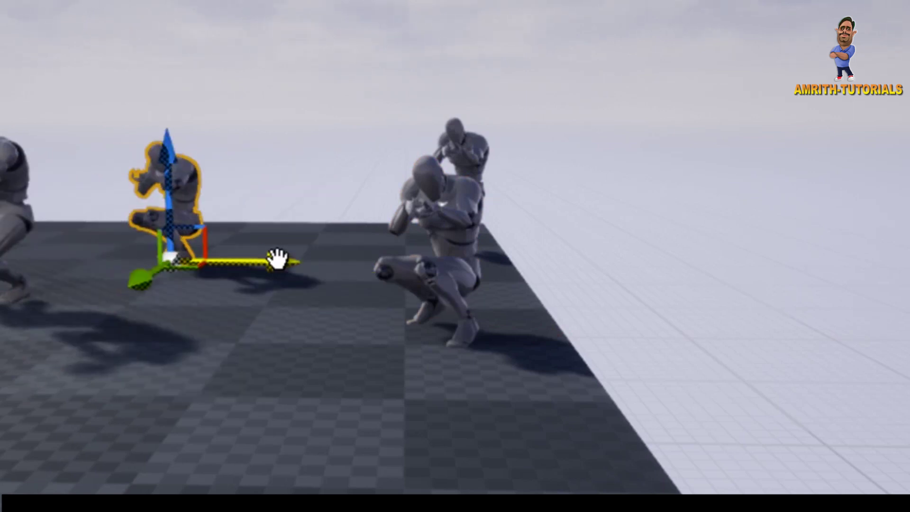
drag(278, 258, 337, 246)
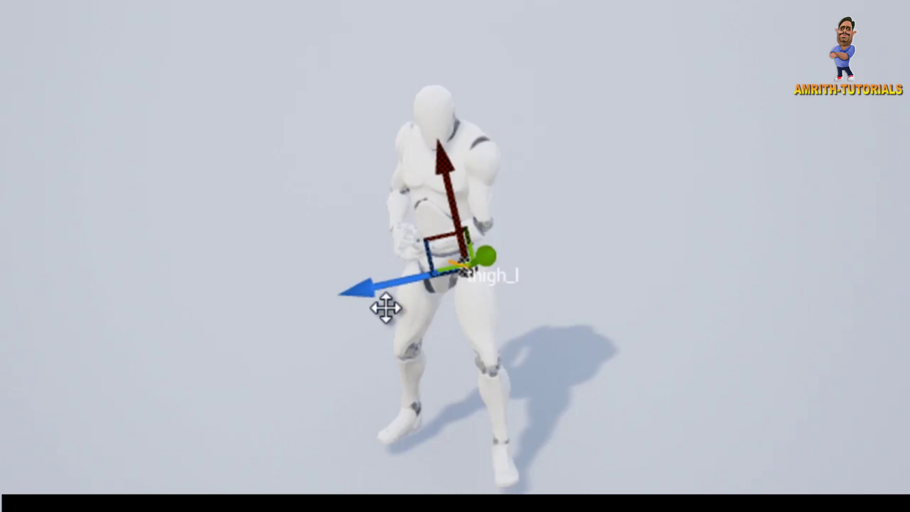
Step: Drag the calf_r bone far left, then undo the calf_r and thigh_l moves
click(390, 334)
click(410, 357)
drag(410, 357, 89, 314)
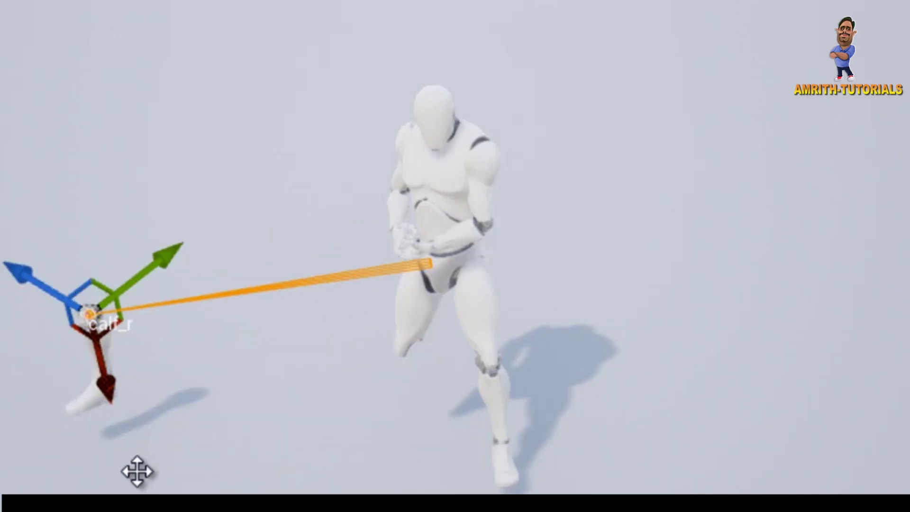
key(ctrl+z)
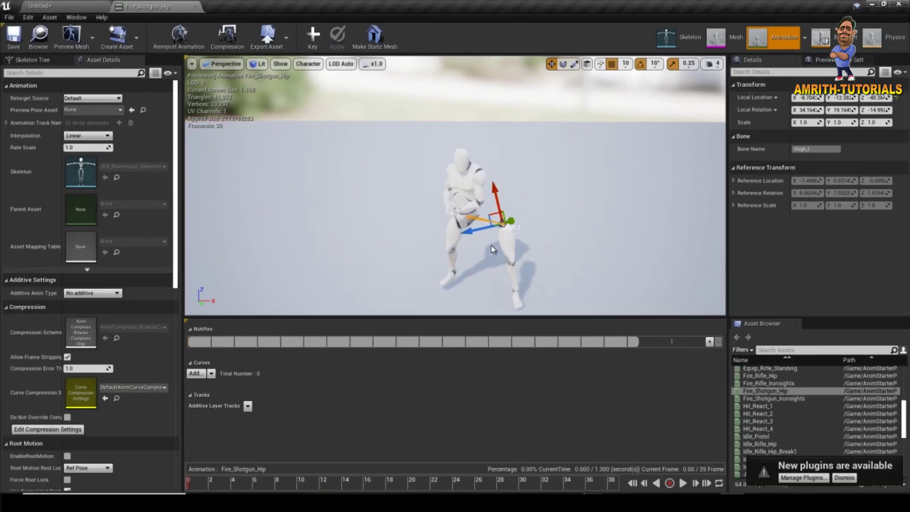
key(ctrl+z)
Step: Compare automatic exposure on and off in the preview, leaving Auto off
key(f)
scroll(474, 232, down, 5)
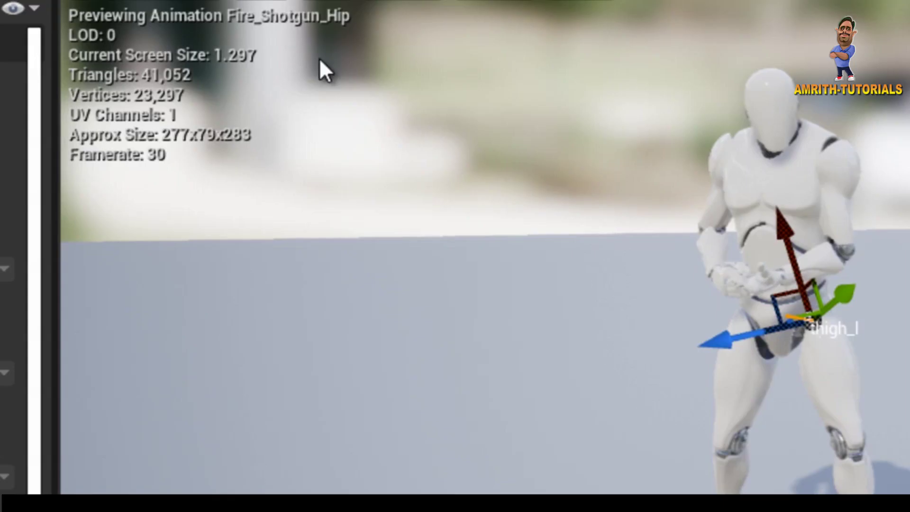
click(284, 4)
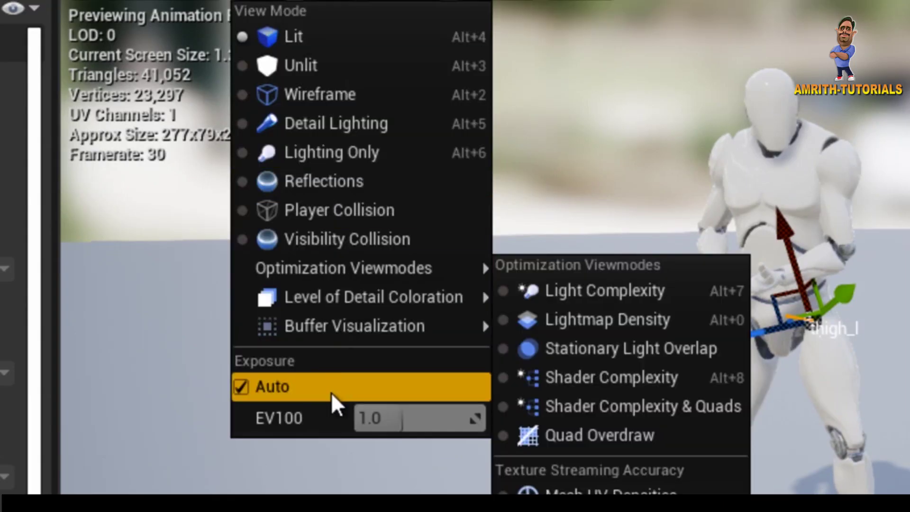
click(241, 387)
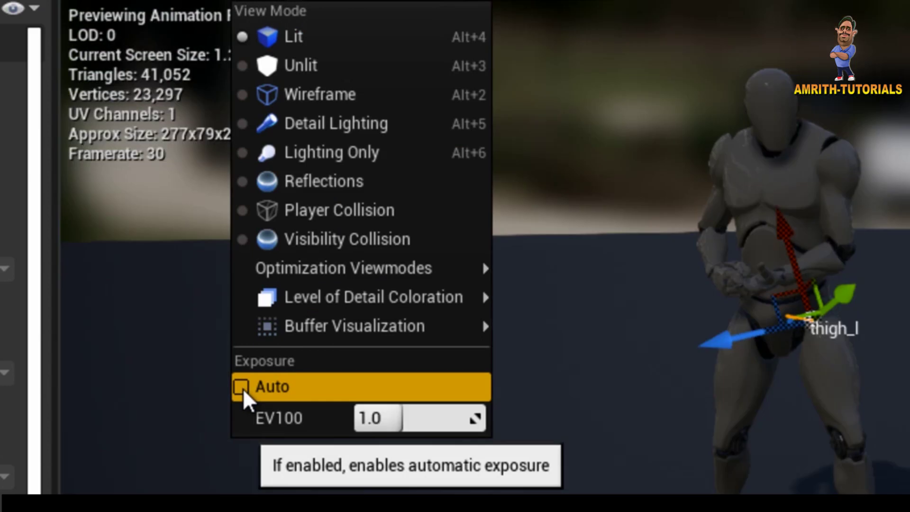
click(244, 394)
click(242, 389)
click(243, 390)
click(243, 389)
click(241, 388)
click(241, 388)
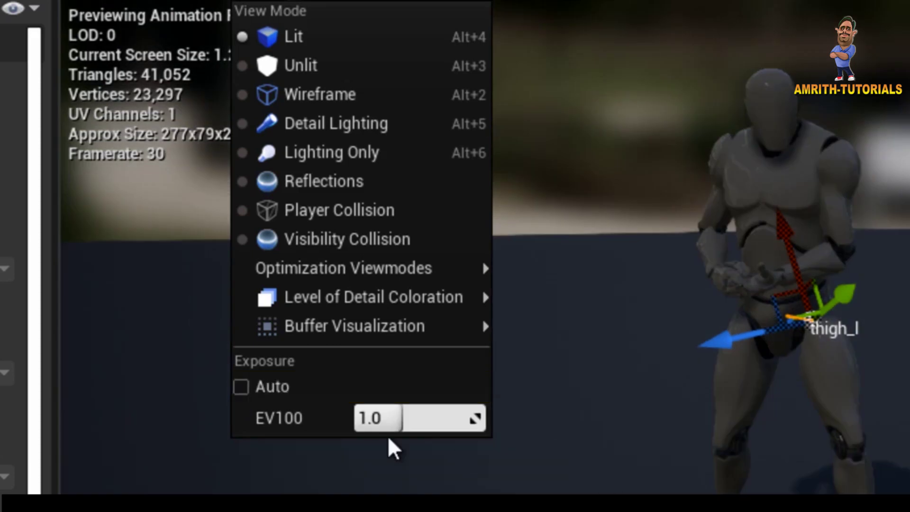
Step: Try manual EV100 values of 2.0, 5.0 and -2.0
click(374, 419)
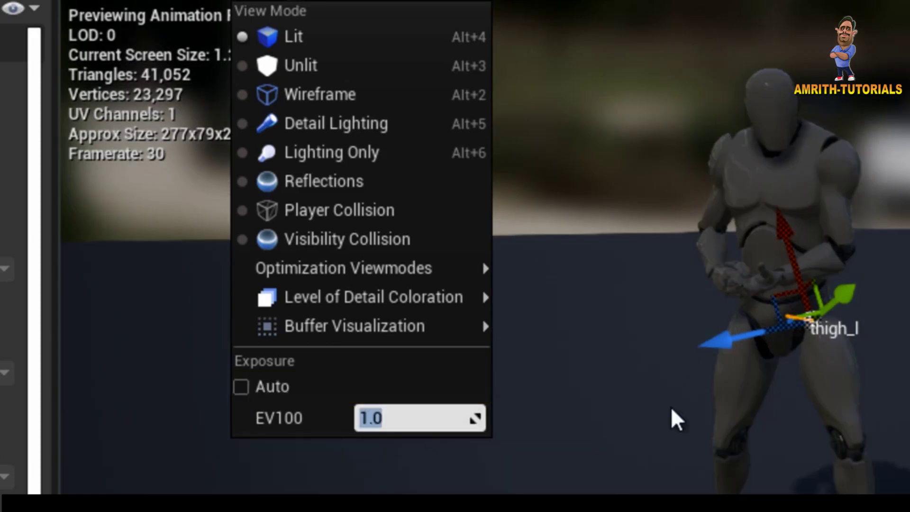
text(2)
key(Return)
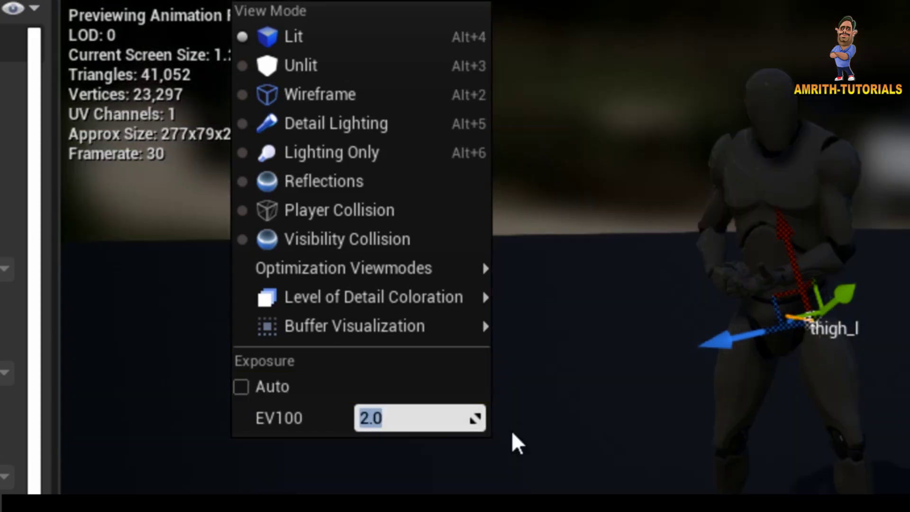
text(5)
key(Return)
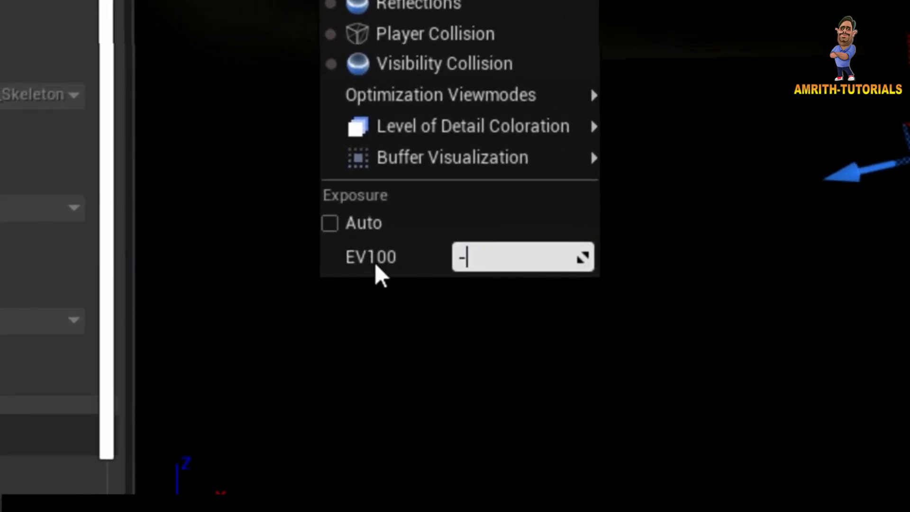
text(2)
key(Return)
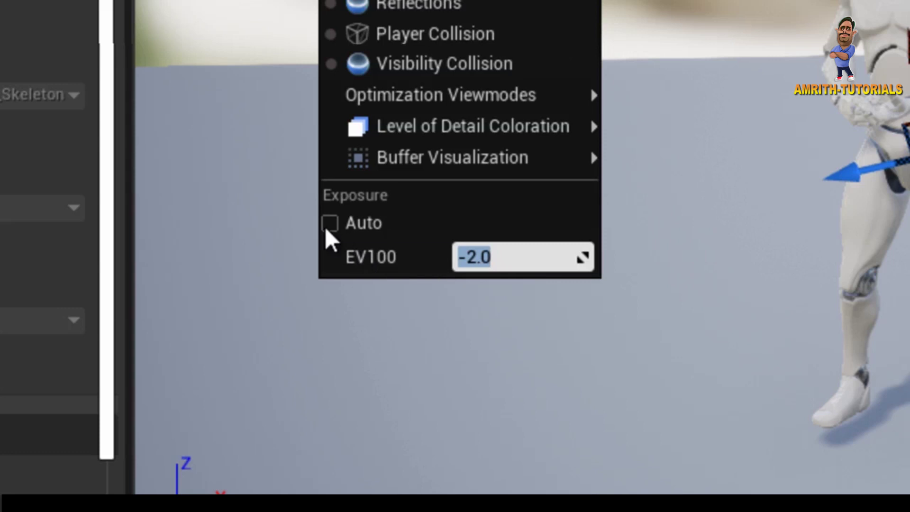
Step: Recompare auto exposure, then keep it off with EV100 set to 1.0
click(328, 225)
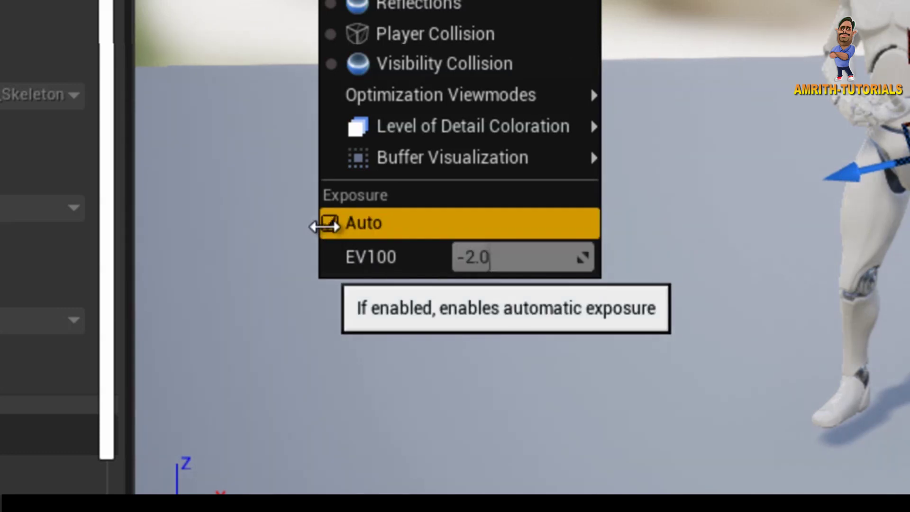
click(327, 225)
double_click(327, 225)
click(328, 226)
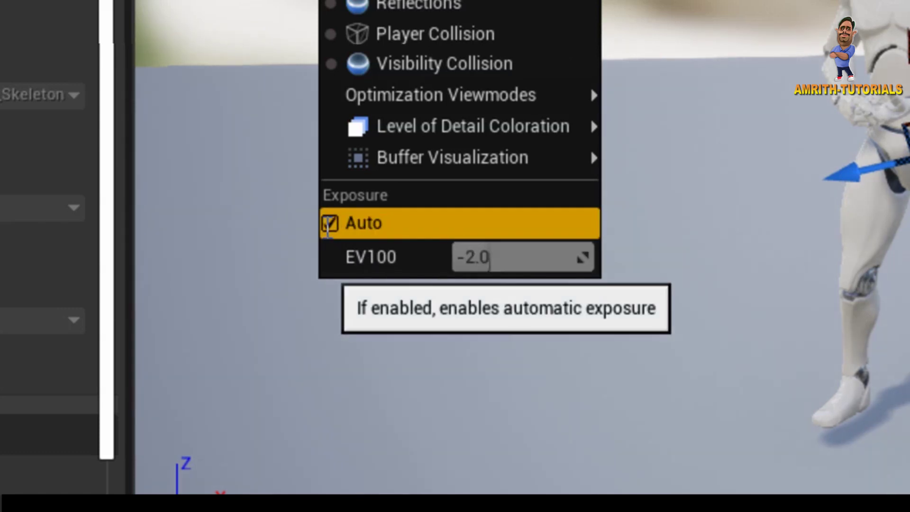
click(328, 225)
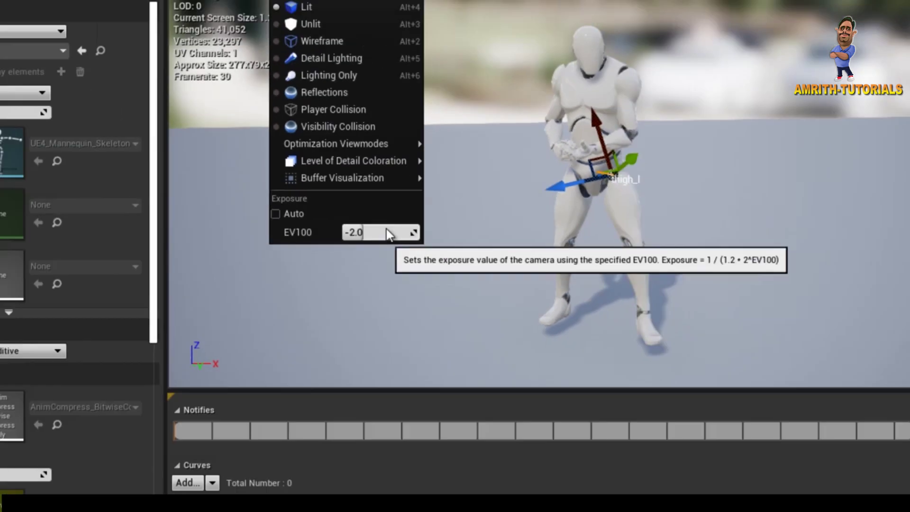
click(319, 220)
text(1)
key(Return)
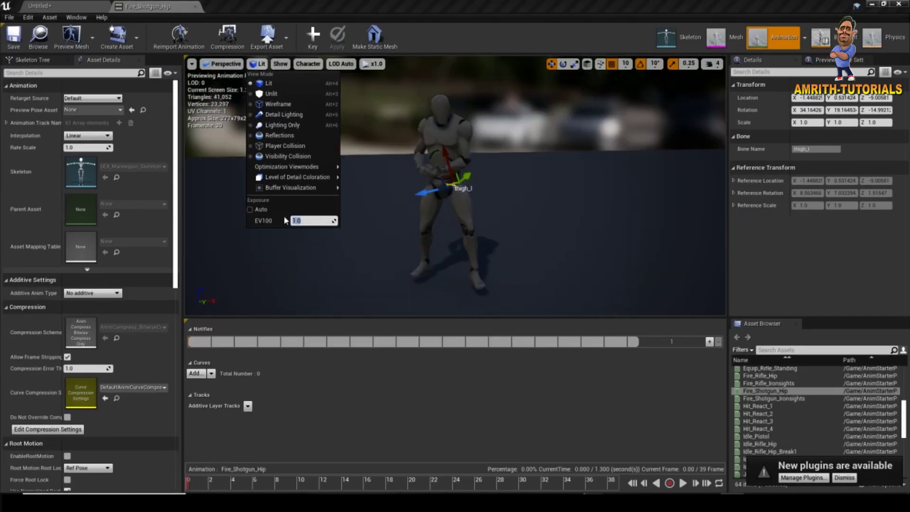
Step: Turn off Game Settings exposure in the level viewport and set EV100 to 2
click(250, 209)
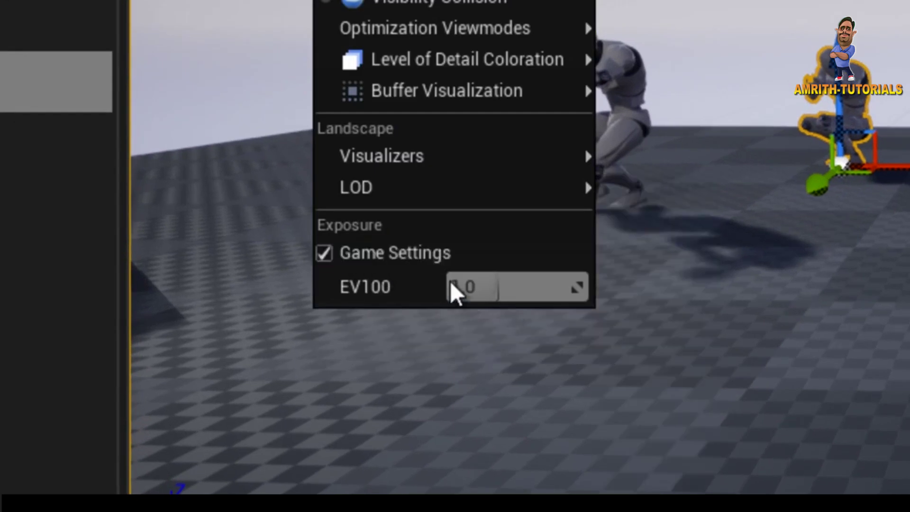
click(325, 254)
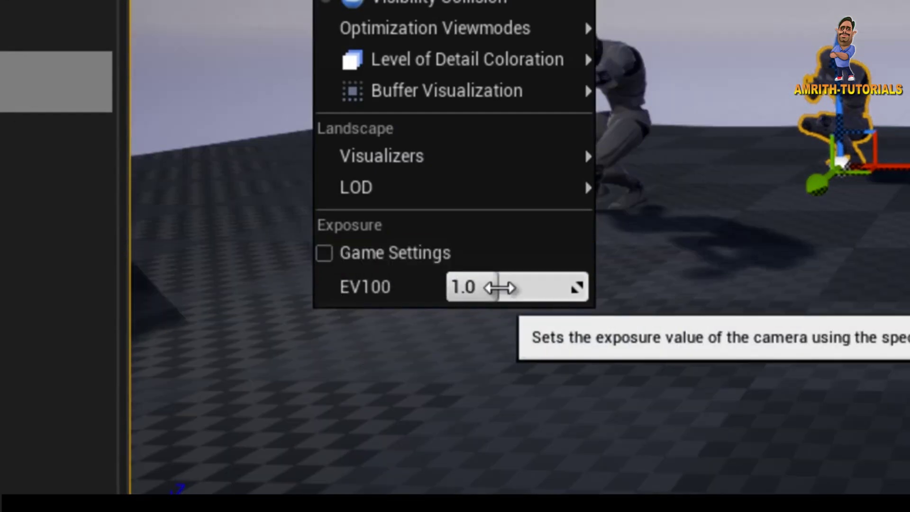
click(499, 289)
text(2)
key(Return)
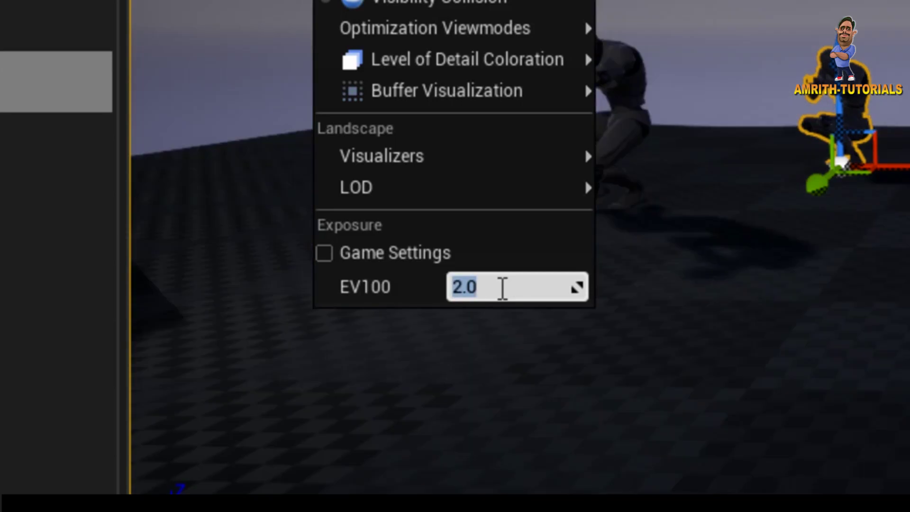
Step: Try EV100 -2, then settle on an EV100 of 1.0
text(-2)
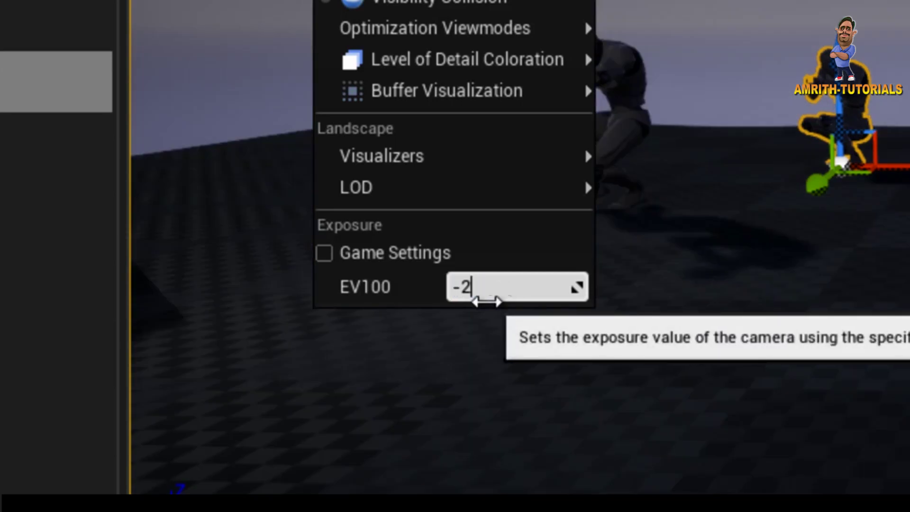
key(Return)
click(509, 295)
key(BackSpace)
key(BackSpace)
key(BackSpace)
key(BackSpace)
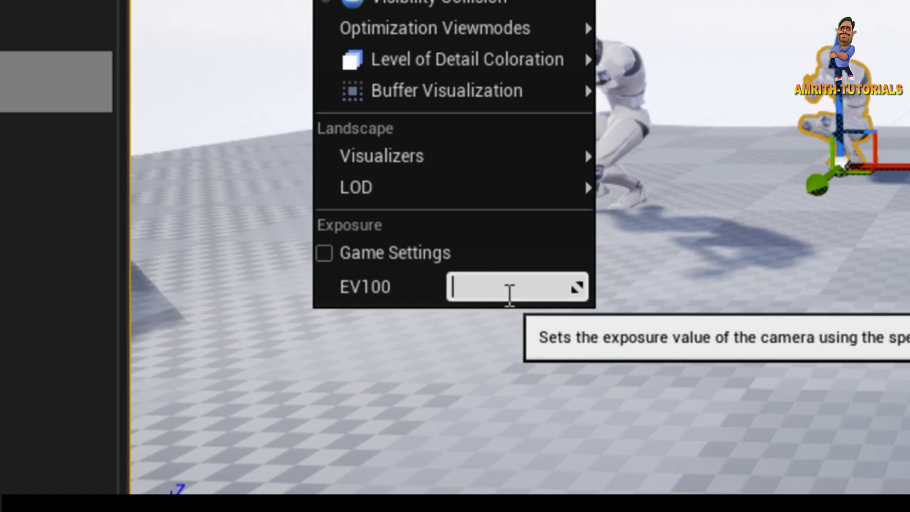
text(1)
key(Return)
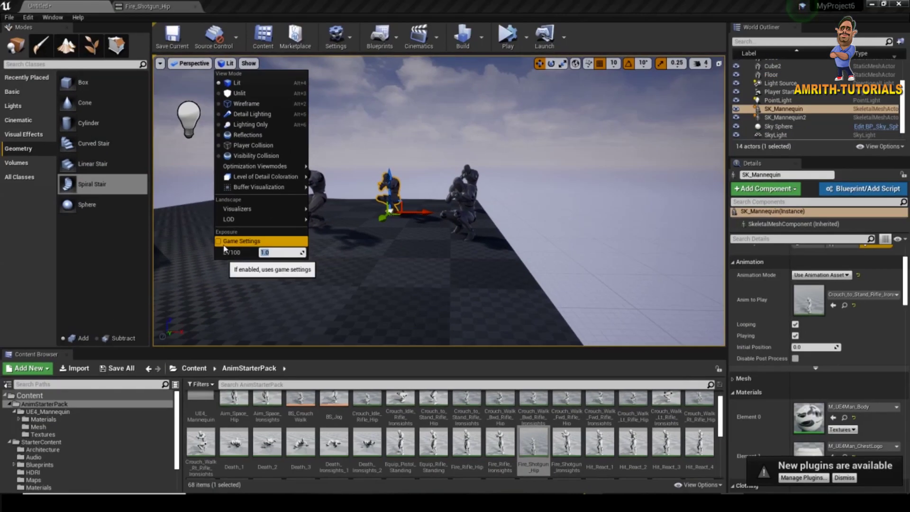
Step: Re-enable Game Settings exposure and fly the camera up to look down over the mannequins
click(225, 245)
mouse_move(265, 219)
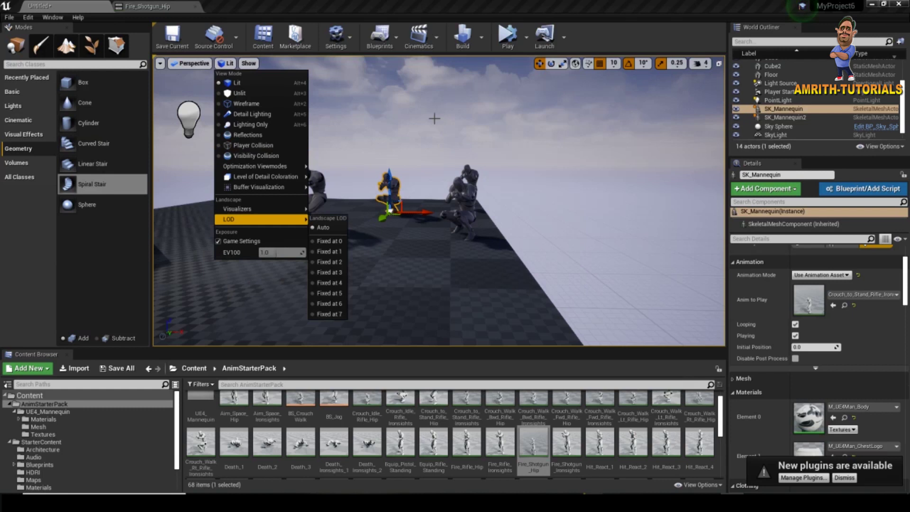
right_drag(530, 276, 437, 273)
mouse_move(437, 273)
mouse_down()
mouse_move(340, 195)
mouse_move(387, 201)
mouse_up()
mouse_move(444, 173)
mouse_down()
mouse_move(439, 188)
mouse_move(458, 214)
mouse_up()
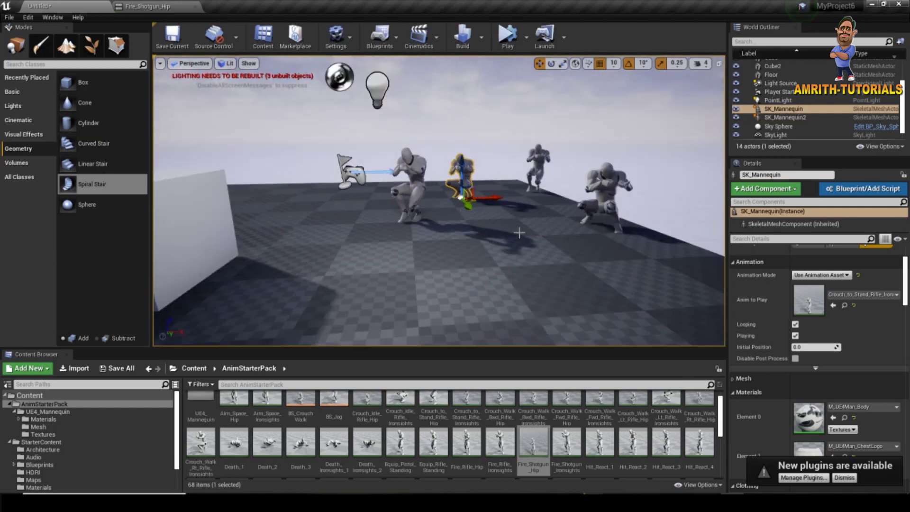
drag(519, 232, 514, 231)
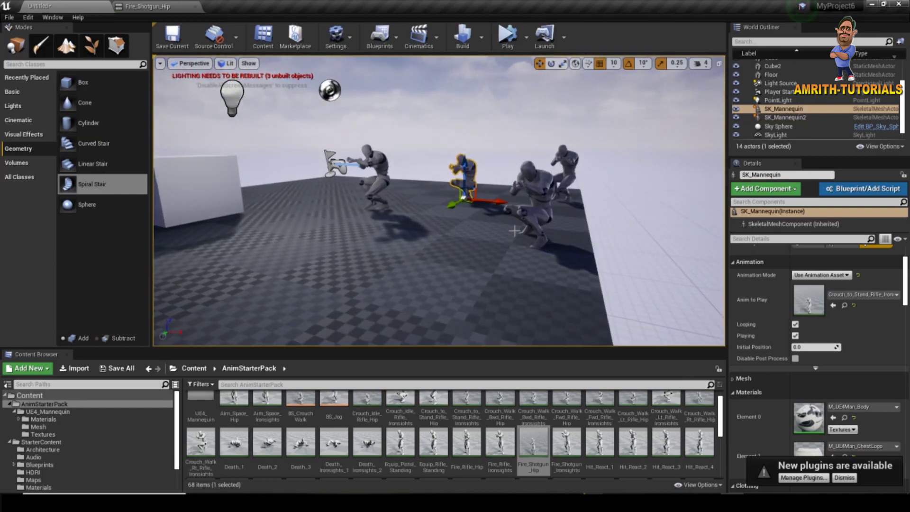